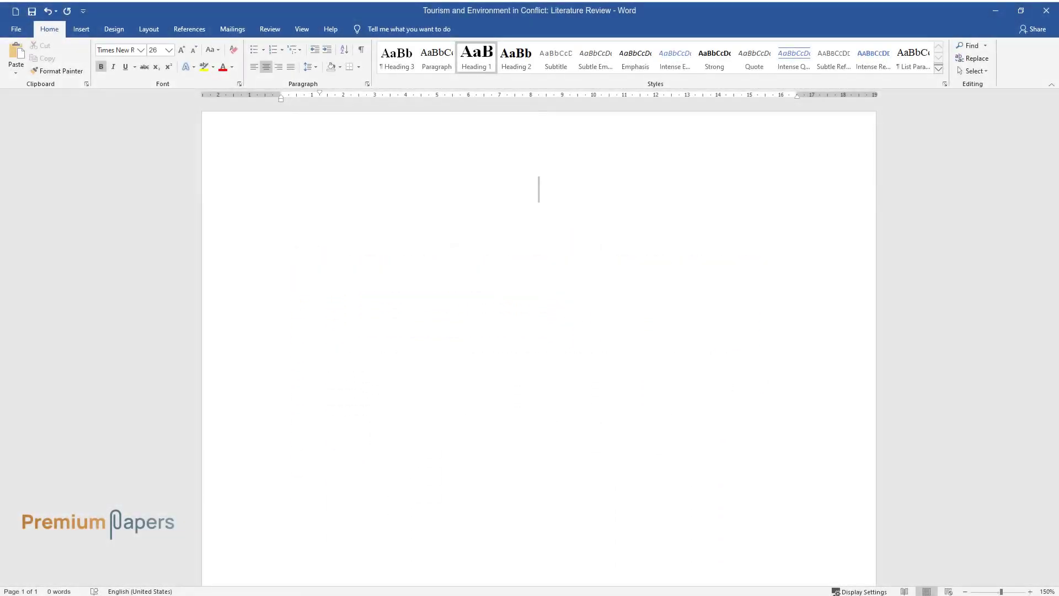
{"action": "type", "text": "Tourism and "}
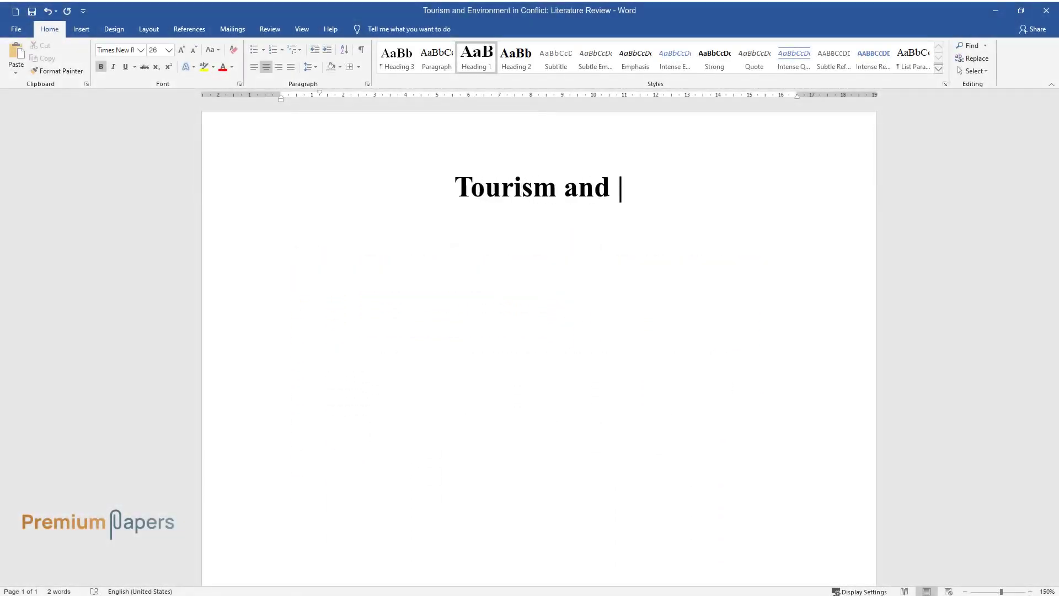
{"action": "type", "text": "Environment in Conflict: Li"}
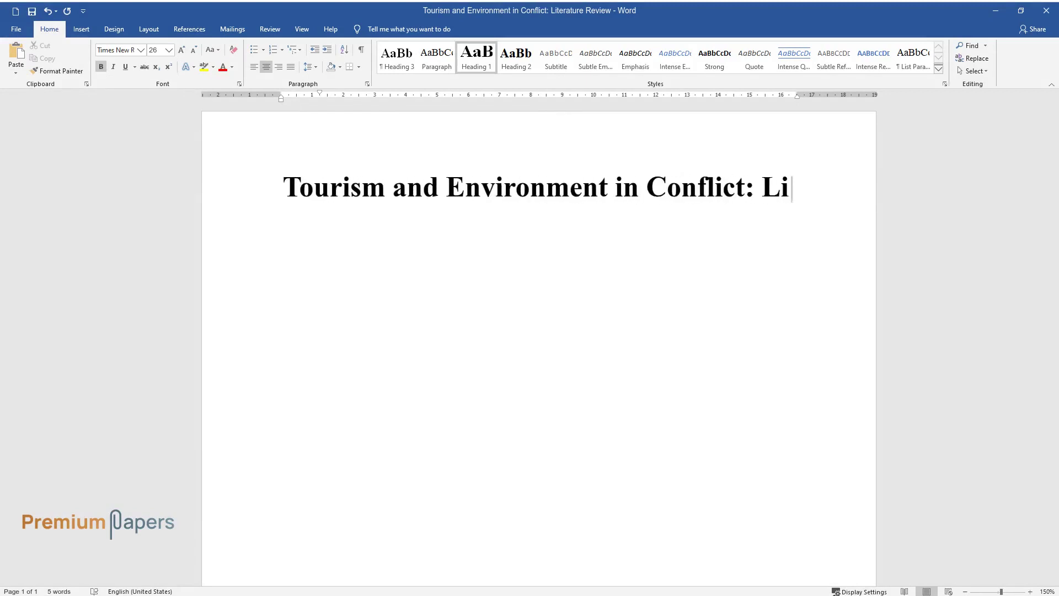
{"action": "type", "text": "terature Review"}
Add the title 'Tourism and Environment in Conflict: Literature Review' followed by an 'Introduction' heading
{"action": "key", "text": "Return"}
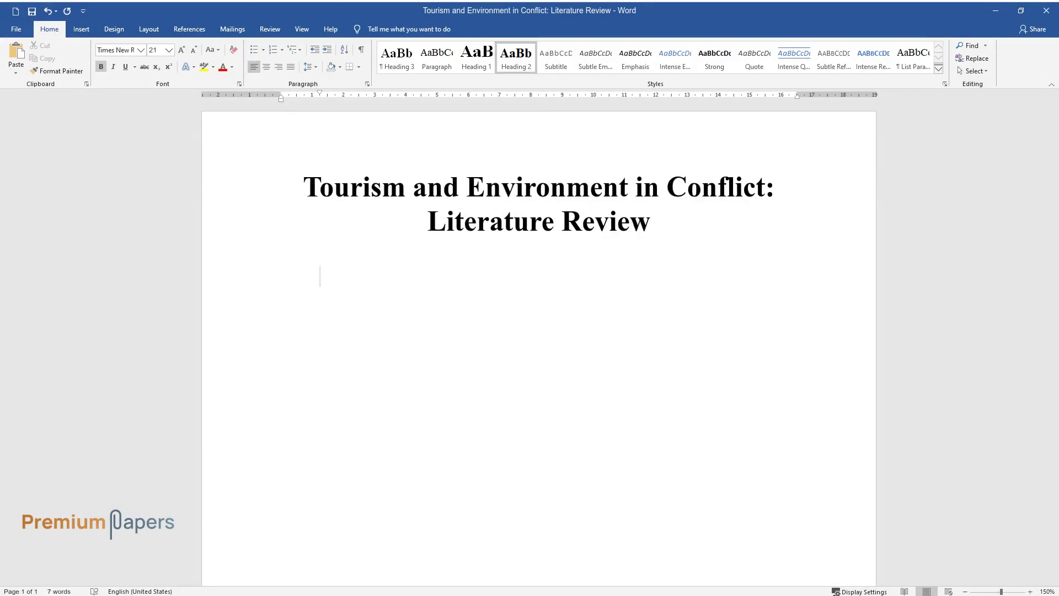
{"action": "type", "text": "Introduction"}
{"action": "key", "text": "Return"}
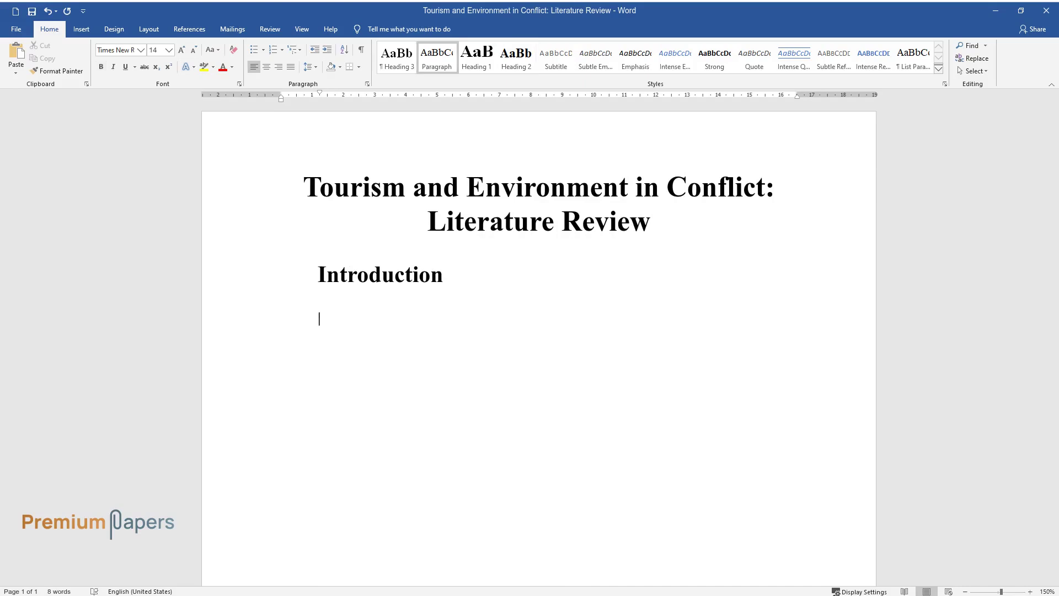
{"action": "type", "text": "According to Bajwa and K"}
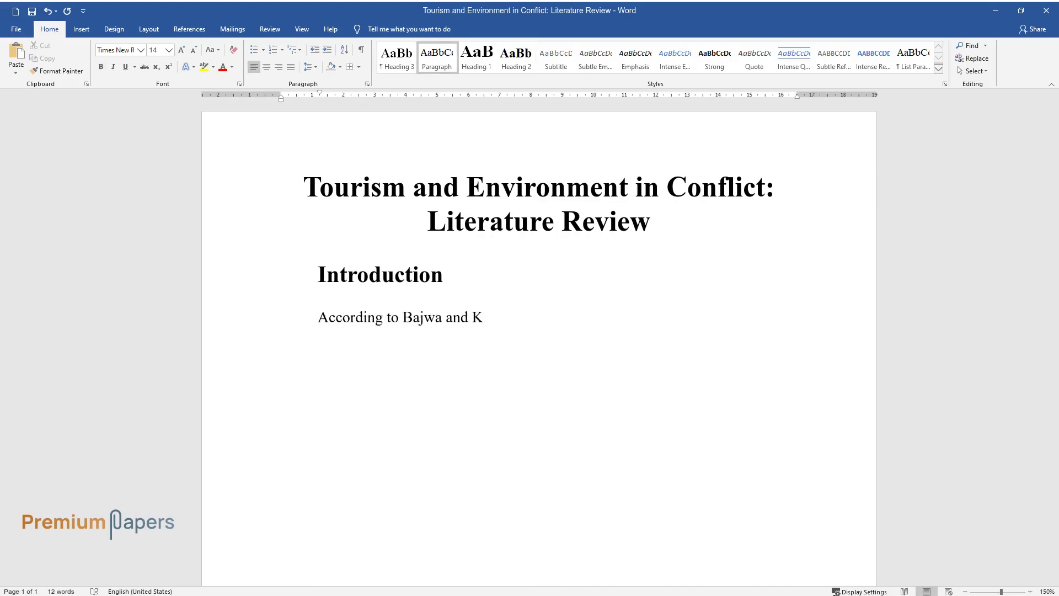
{"action": "type", "text": "aur, tourism and the environment "}
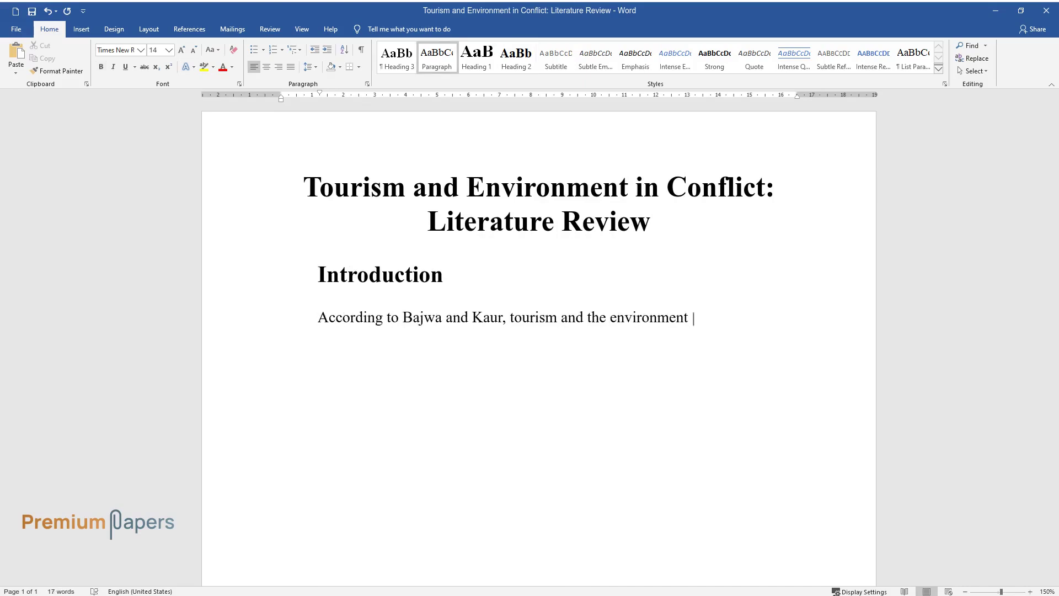
{"action": "type", "text": "are deemed to conflict concer"}
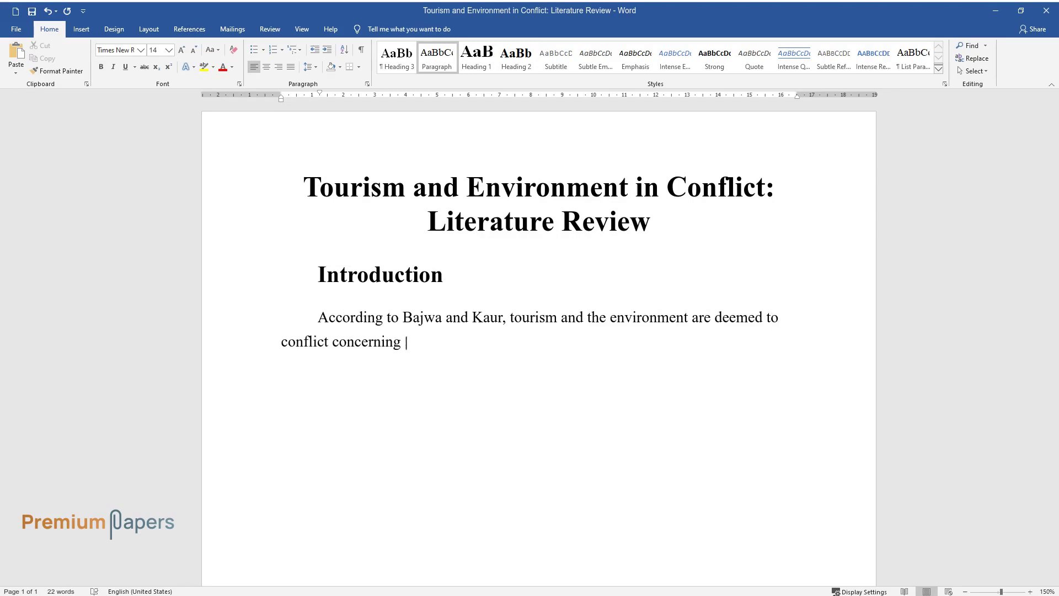
{"action": "type", "text": "ning pollution tendencies. In the mode"}
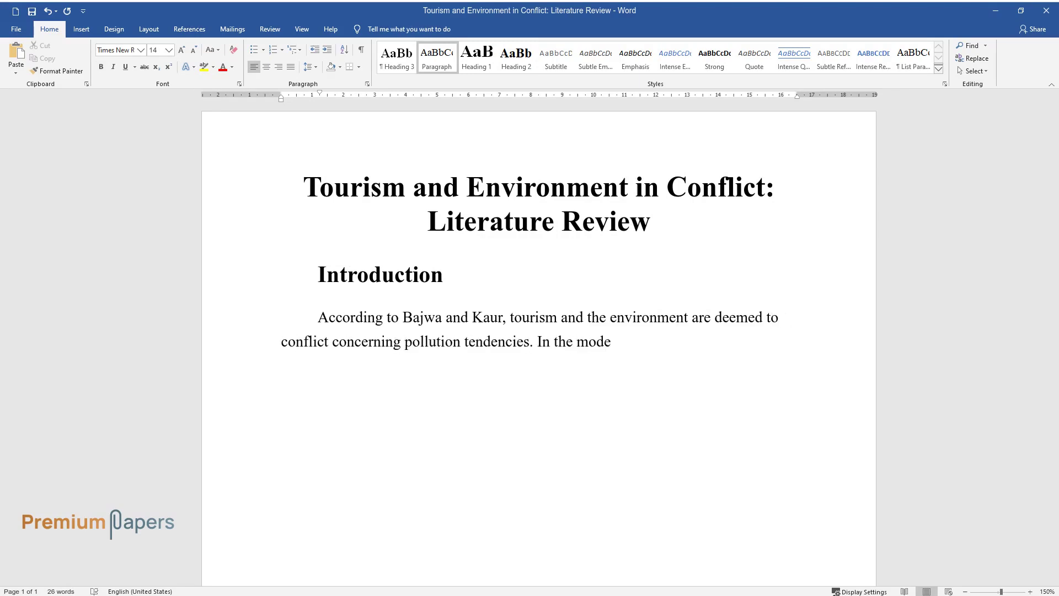
{"action": "type", "text": "rn world, the aspect of pollution"}
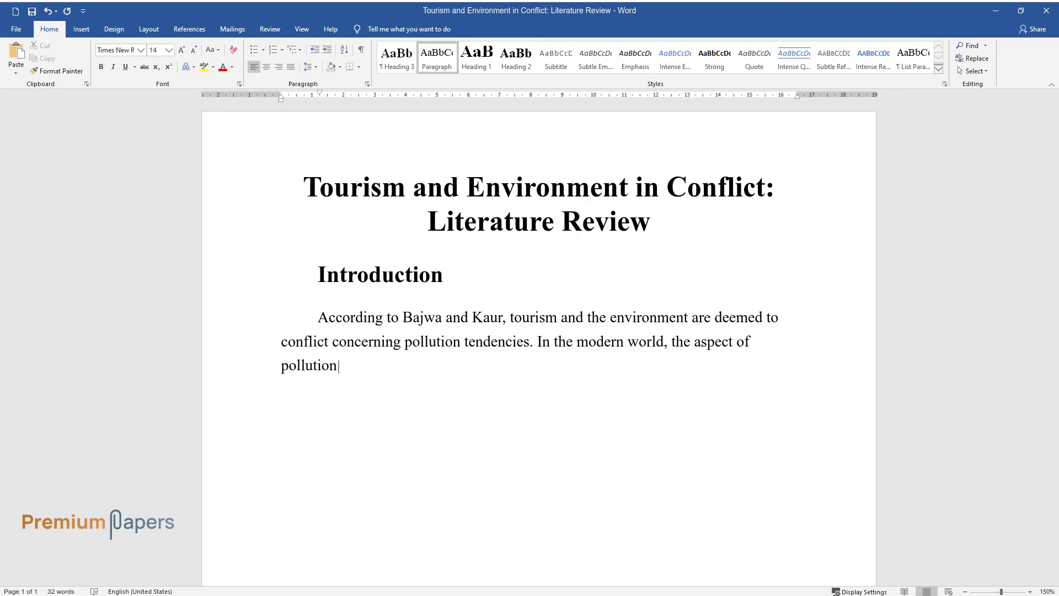
{"action": "type", "text": " stretches far and wide from air pollution from car exhausts, poll"}
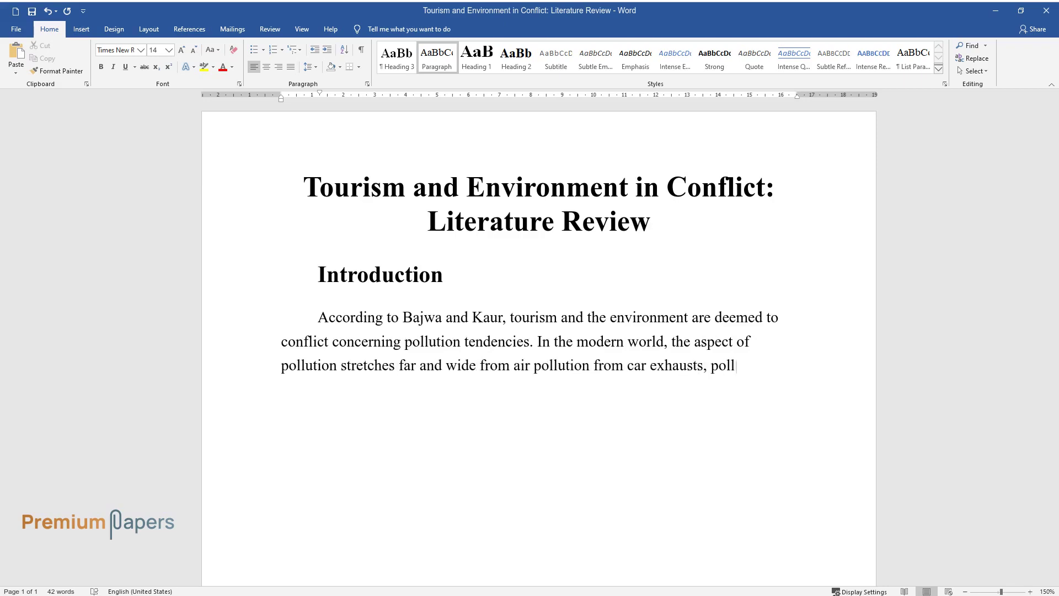
{"action": "type", "text": "ution of rivers from"}
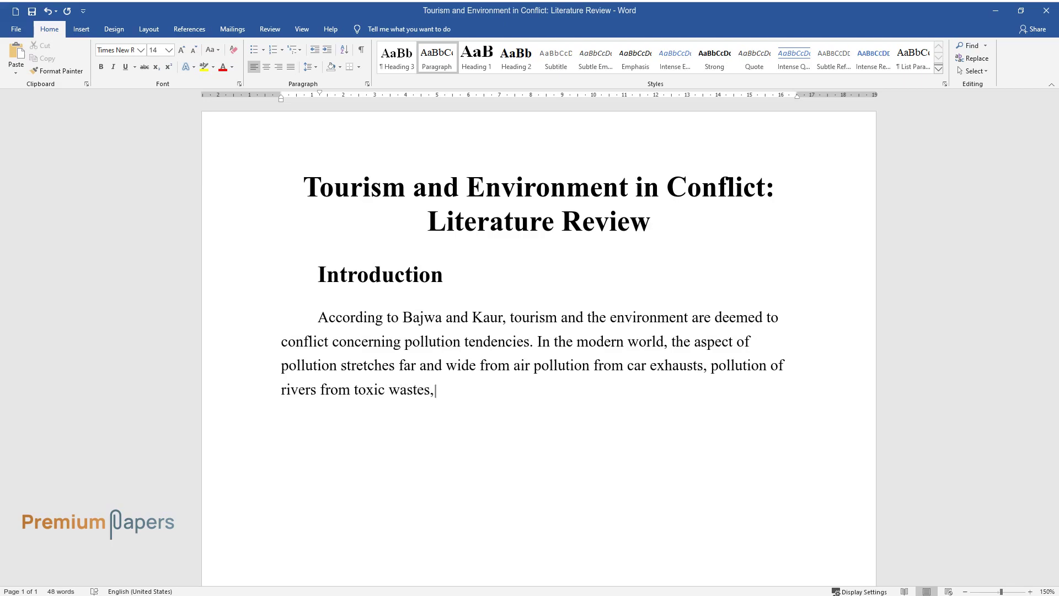
{"action": "type", "text": " toxic wastes, traffic congestion, as well as the destructio"}
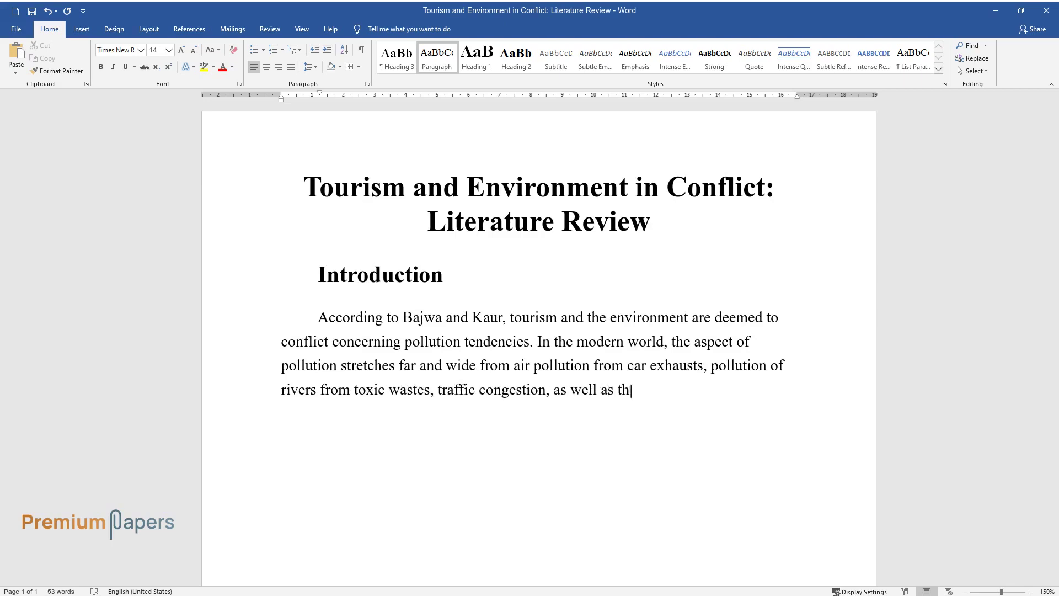
{"action": "type", "text": "n of coastlines."}
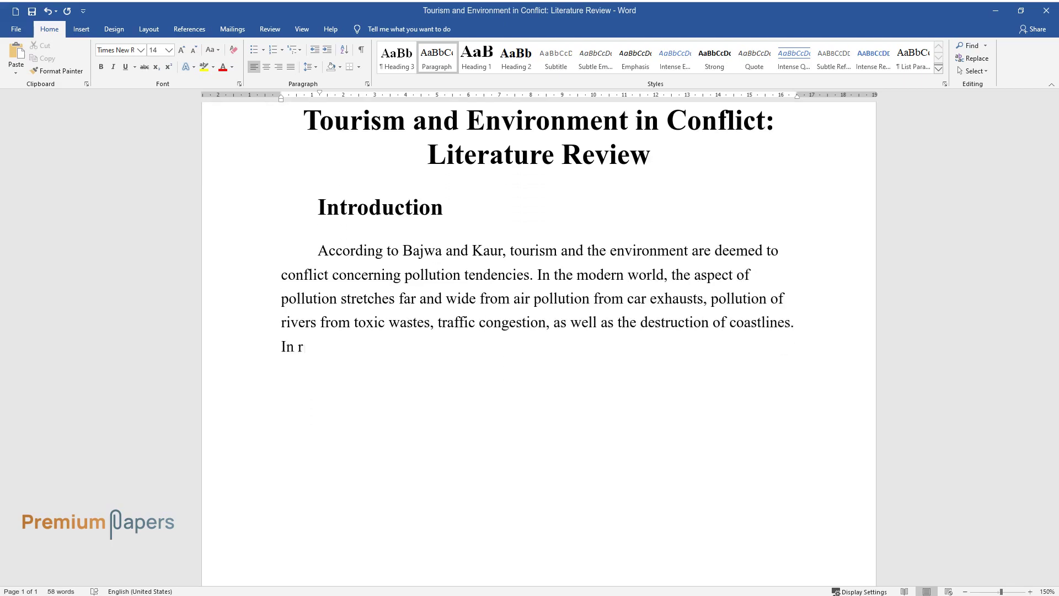
{"action": "type", "text": " In recent times, environmental ramifi"}
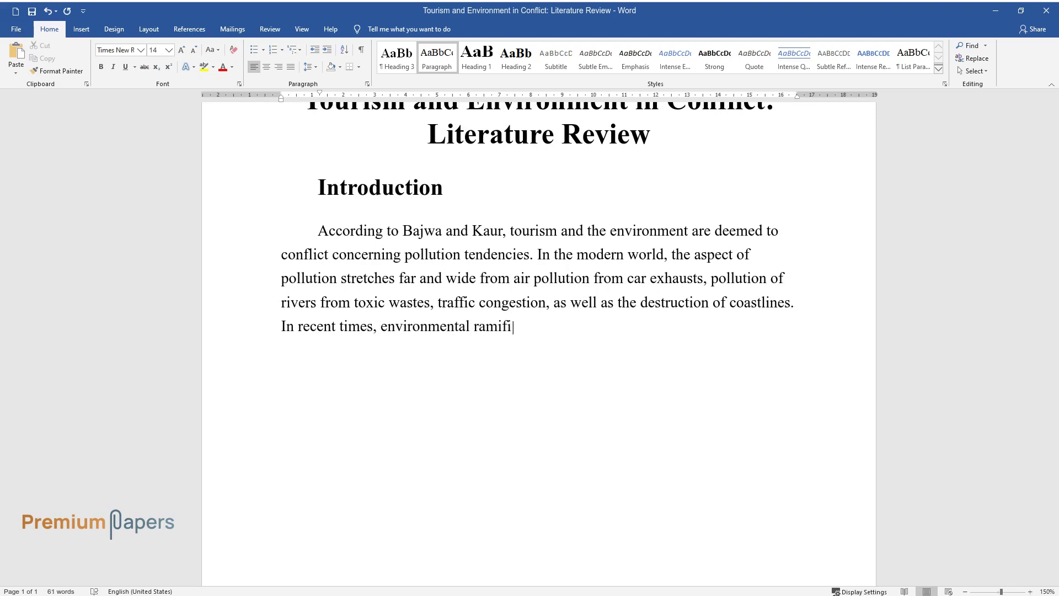
{"action": "type", "text": "cations have received critical att"}
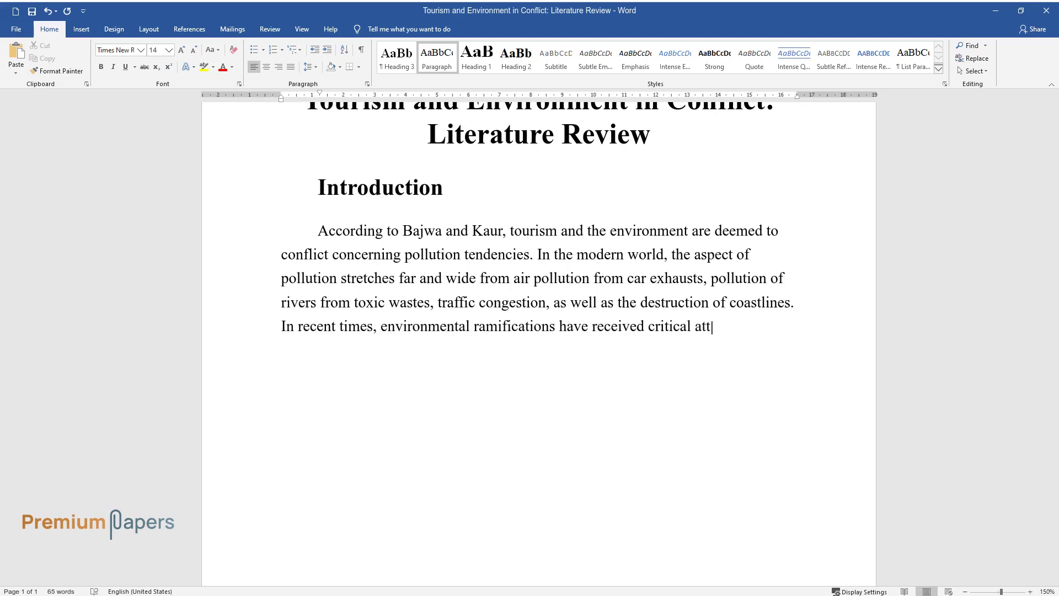
{"action": "type", "text": "ention concerning the environment"}
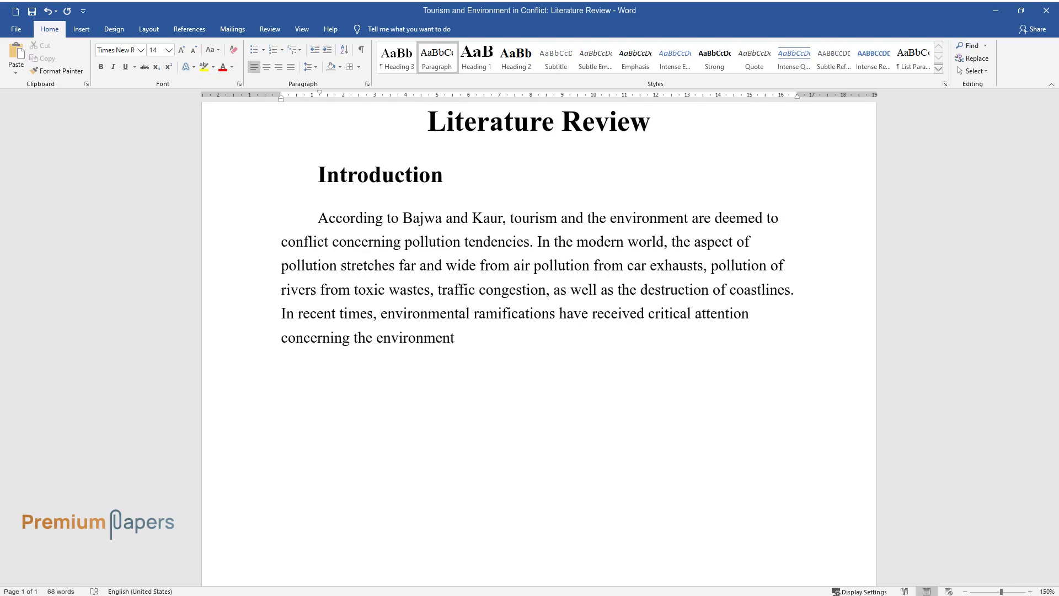
{"action": "type", "text": "."}
Write the opening Introduction paragraph on tourism-related pollution and begin a second paragraph
{"action": "key", "text": "Return"}
{"action": "type", "text": "The demand fo"}
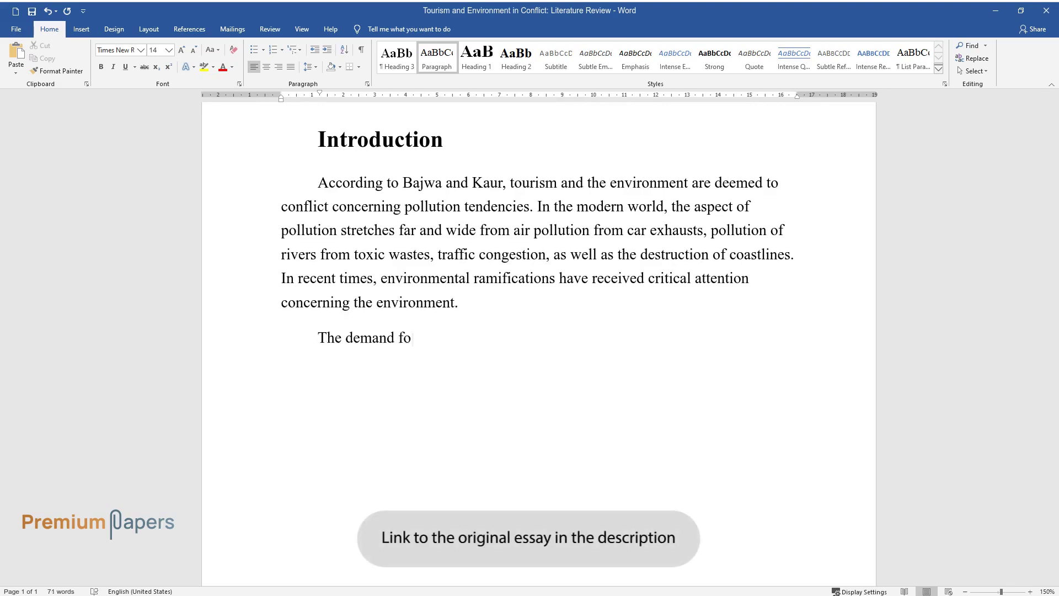
{"action": "type", "text": "r tourism has caused damage to the "}
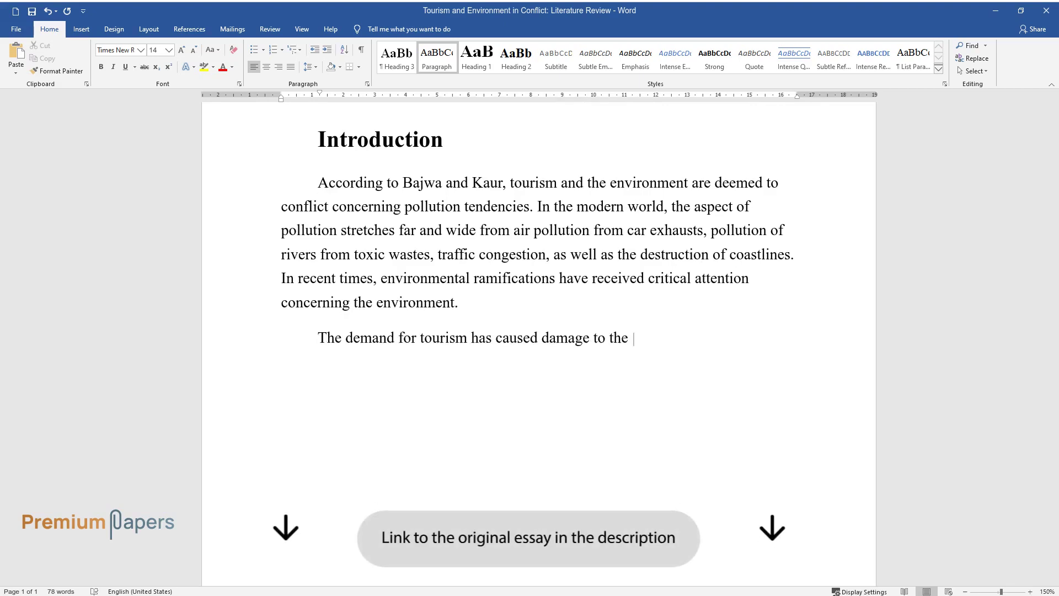
{"action": "type", "text": "environment by creating many tourist"}
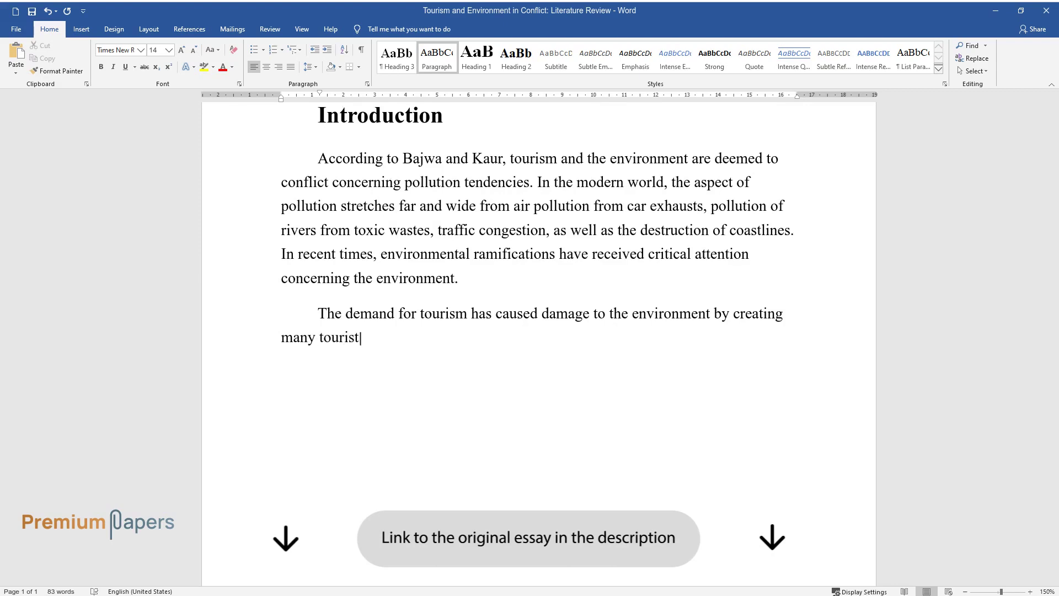
{"action": "type", "text": " attraction sites. In addition, poll"}
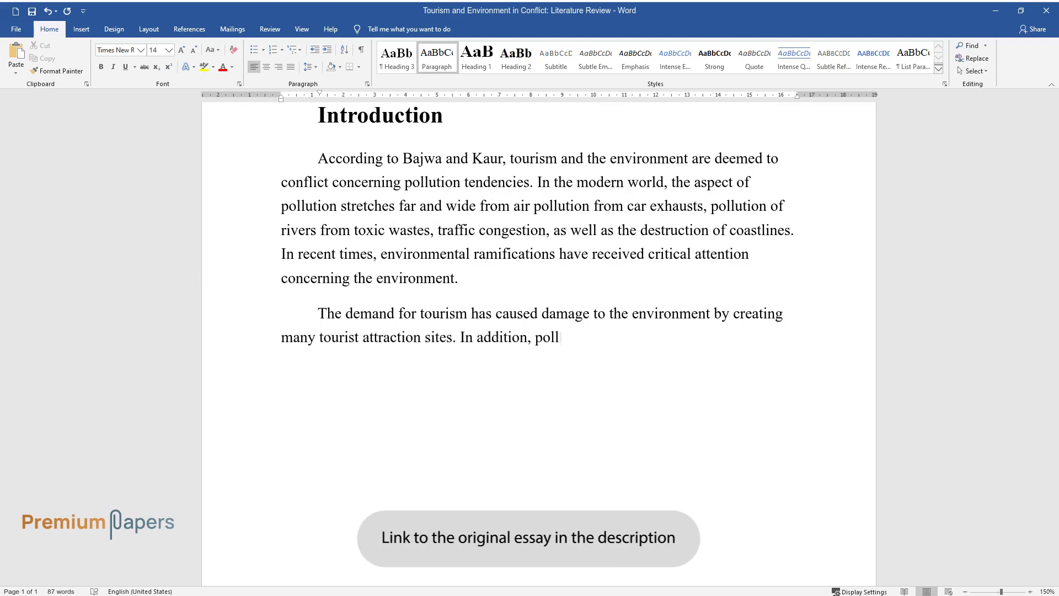
{"action": "type", "text": "ution to the environment has been e"}
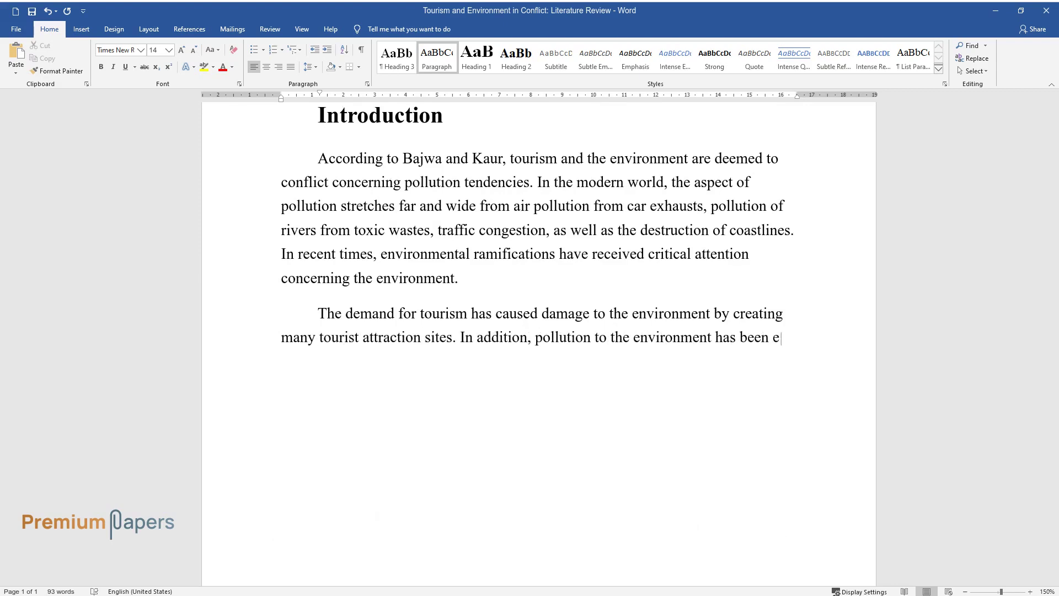
{"action": "type", "text": "xperienced in tourist attraction sit"}
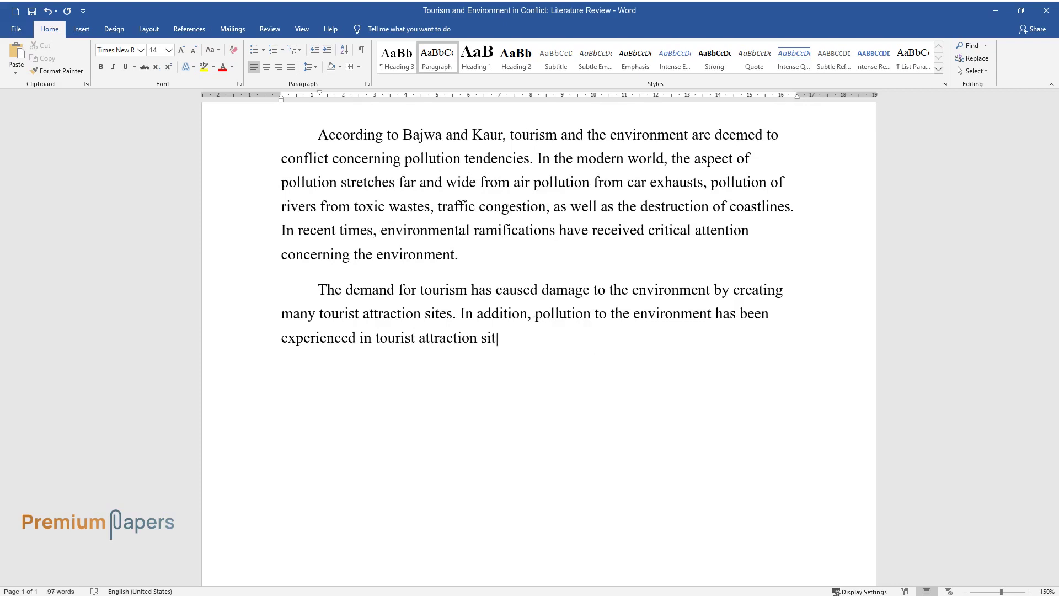
{"action": "type", "text": "es because the natural ecosystem has"}
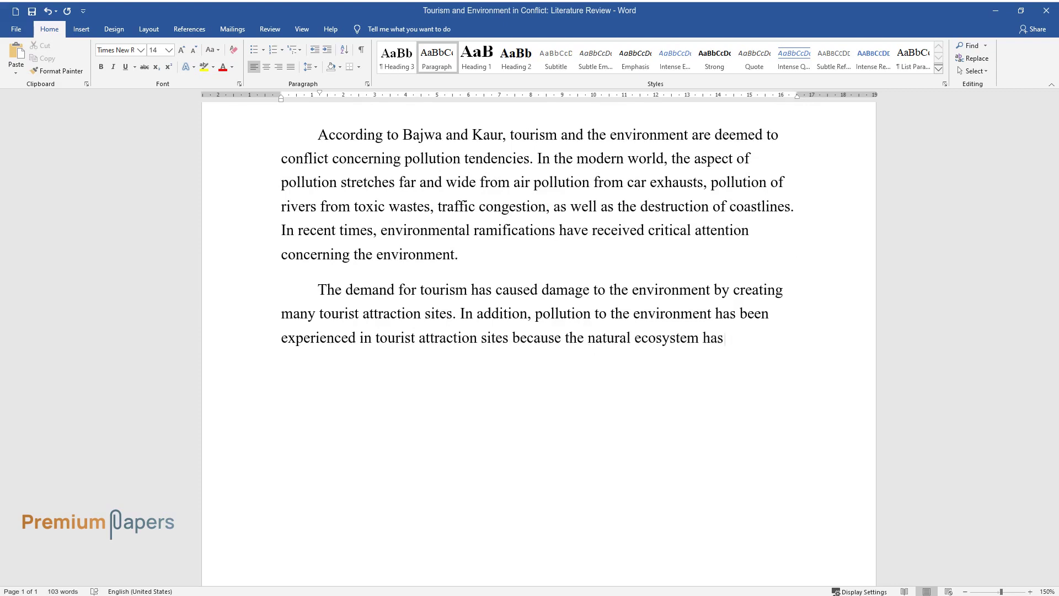
{"action": "type", "text": " been affected. This paper explores various r"}
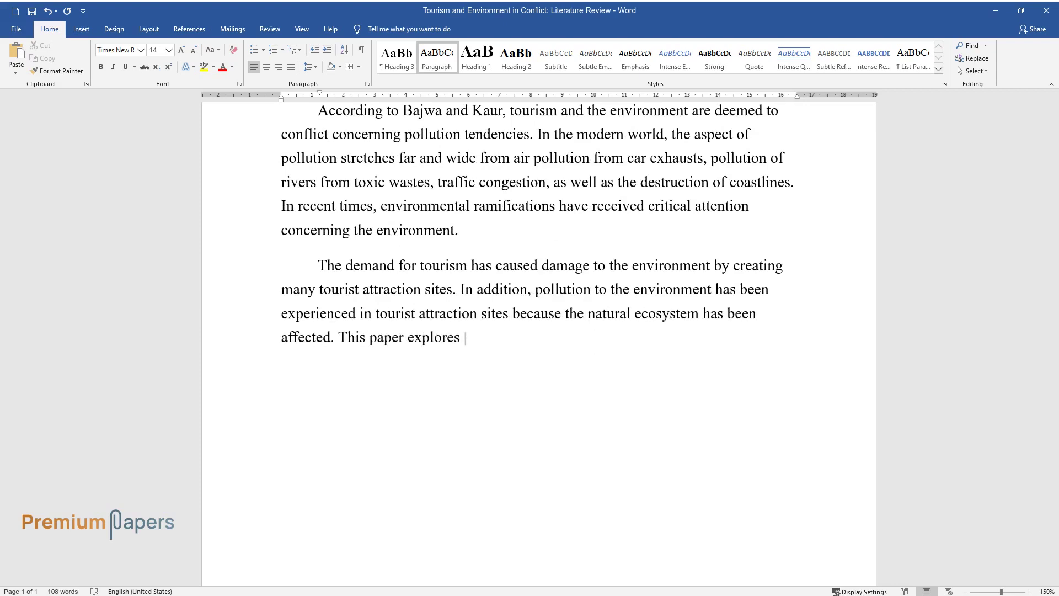
{"action": "type", "text": "esearch about the conflict"}
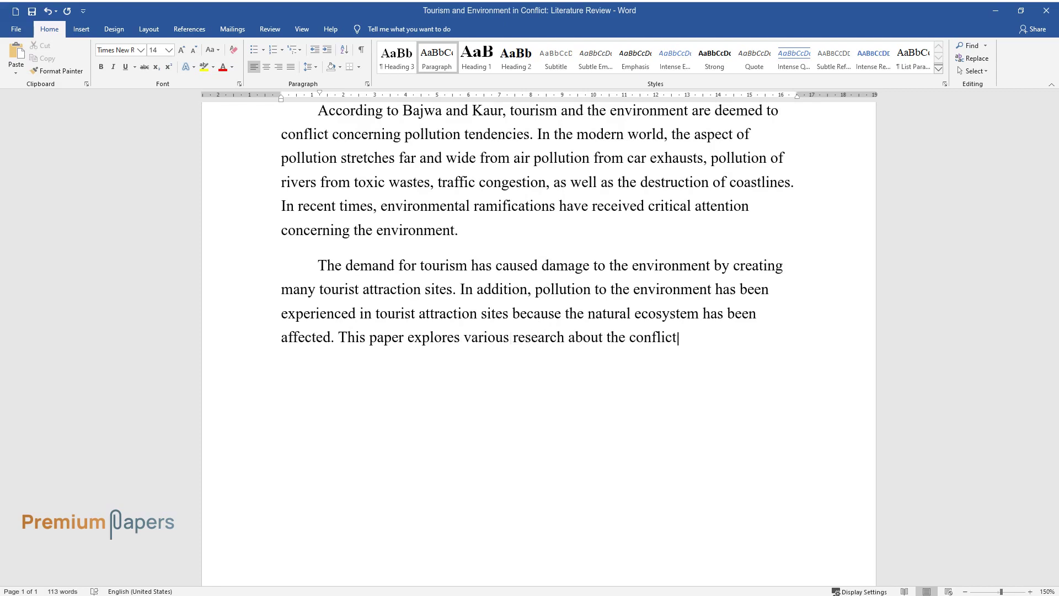
{"action": "type", "text": " between tourism and the environmen"}
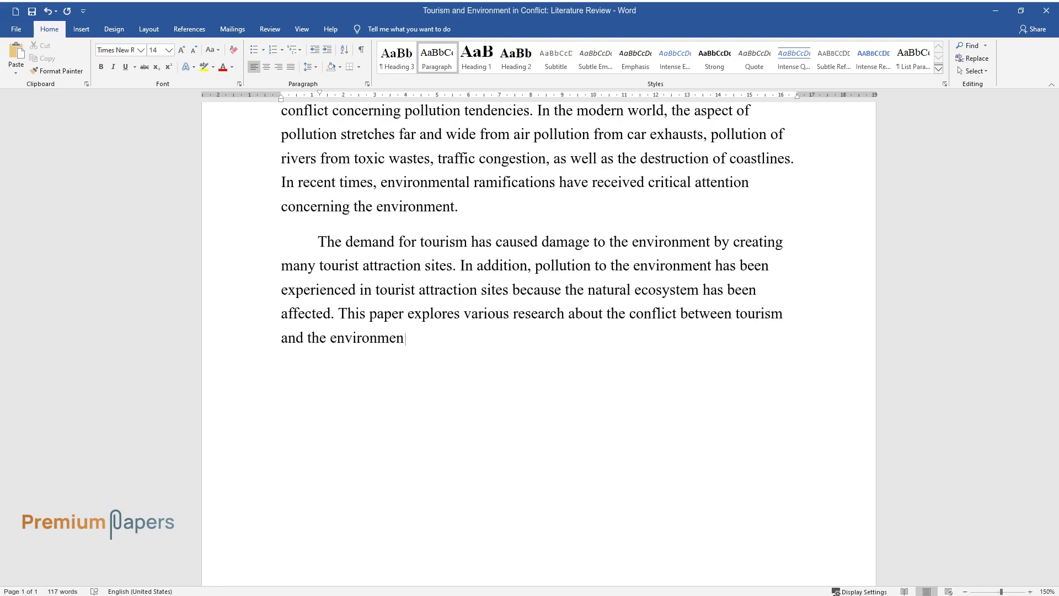
{"action": "type", "text": "t. It is evident that there is an in"}
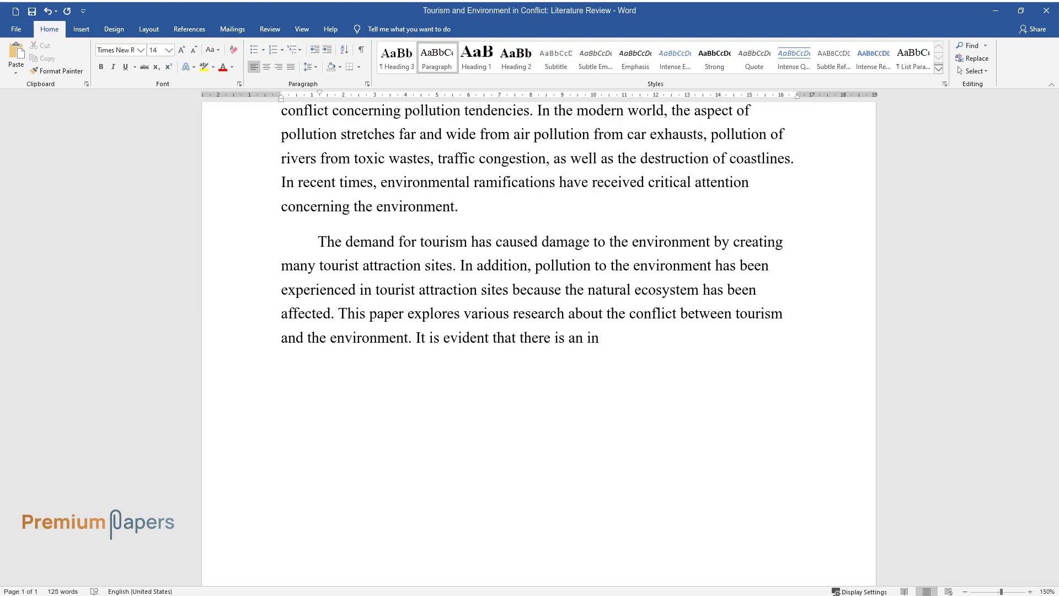
{"action": "type", "text": "tense conflict between the"}
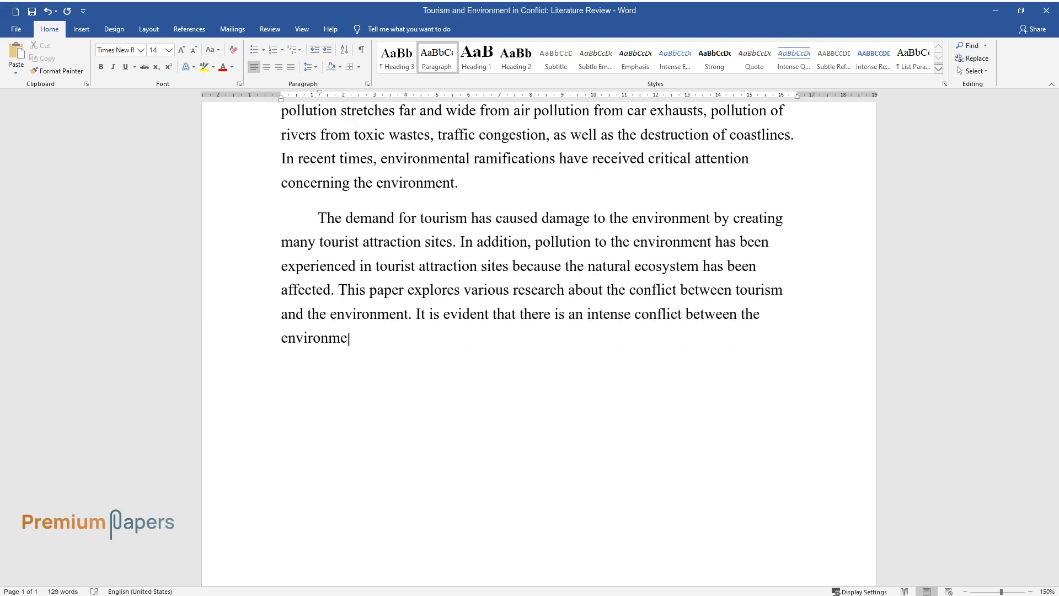
{"action": "type", "text": " environment and the growth of tourism."}
Add a 'Scholarly Article' heading and summarize Christensen and Beckmann's article on tourism growth harming environments
{"action": "key", "text": "Return"}
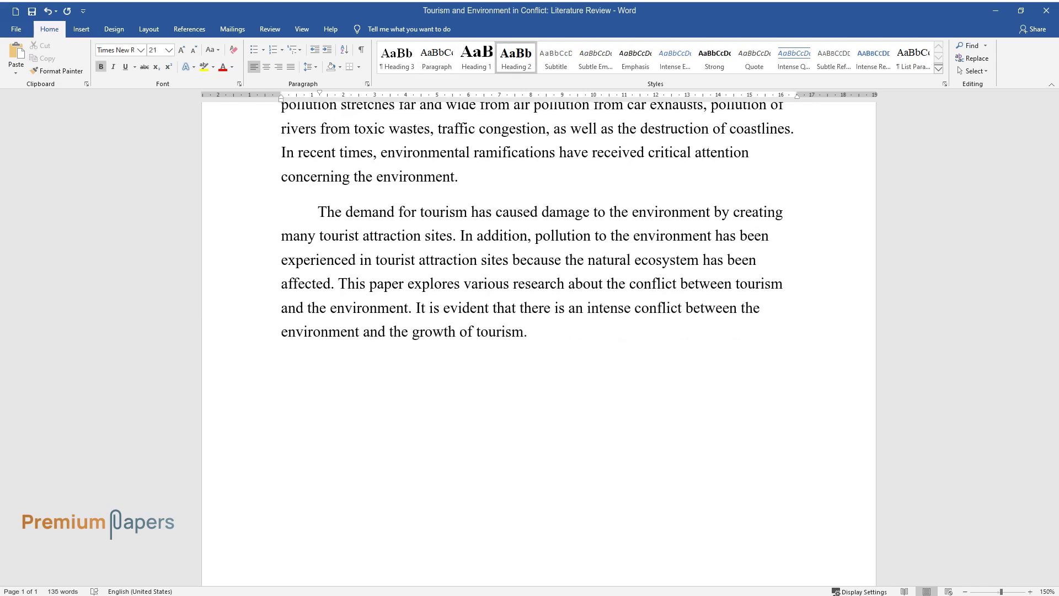
{"action": "type", "text": "Scholarly Art"}
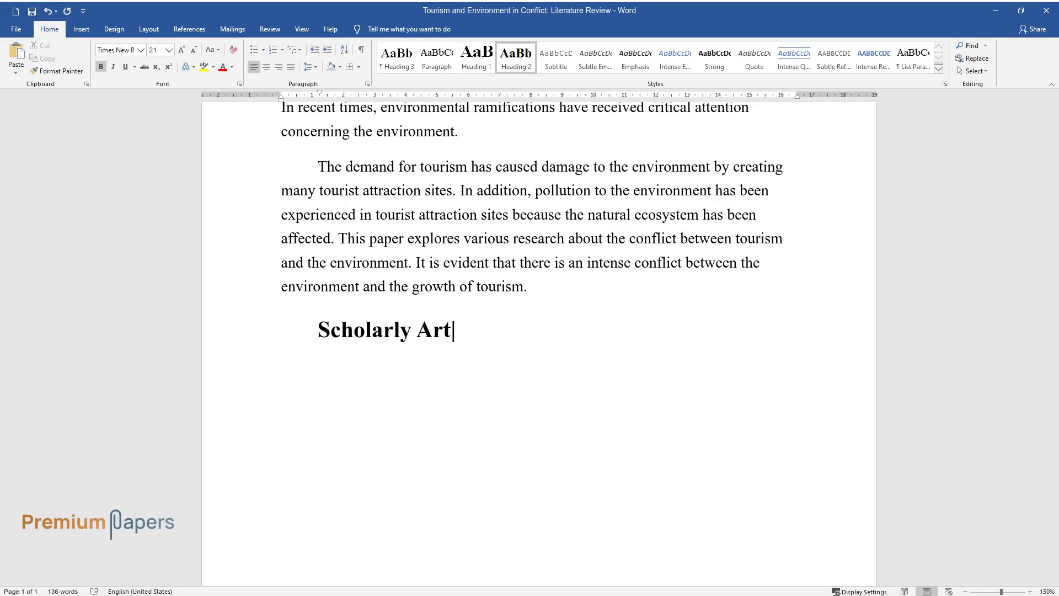
{"action": "type", "text": "icle"}
{"action": "key", "text": "Return"}
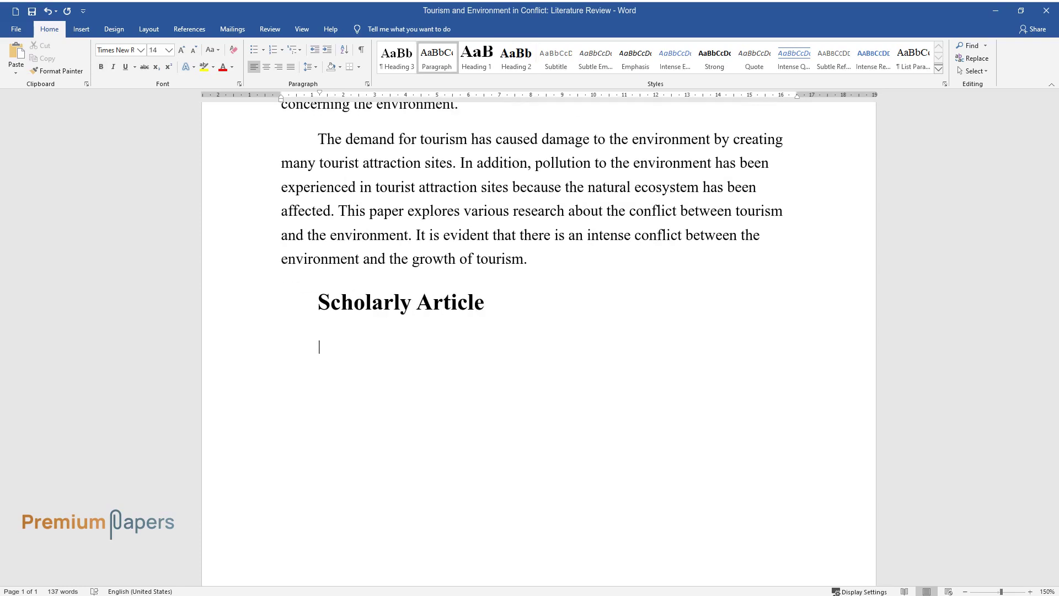
{"action": "type", "text": "According to Christensen and Beck"}
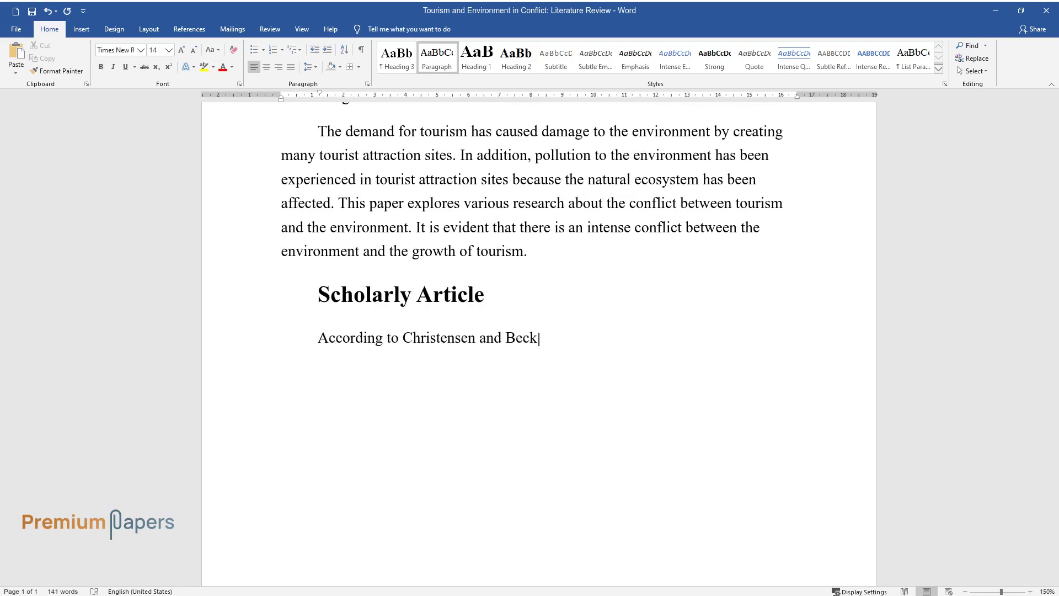
{"action": "type", "text": "mann, there has been immense growth"}
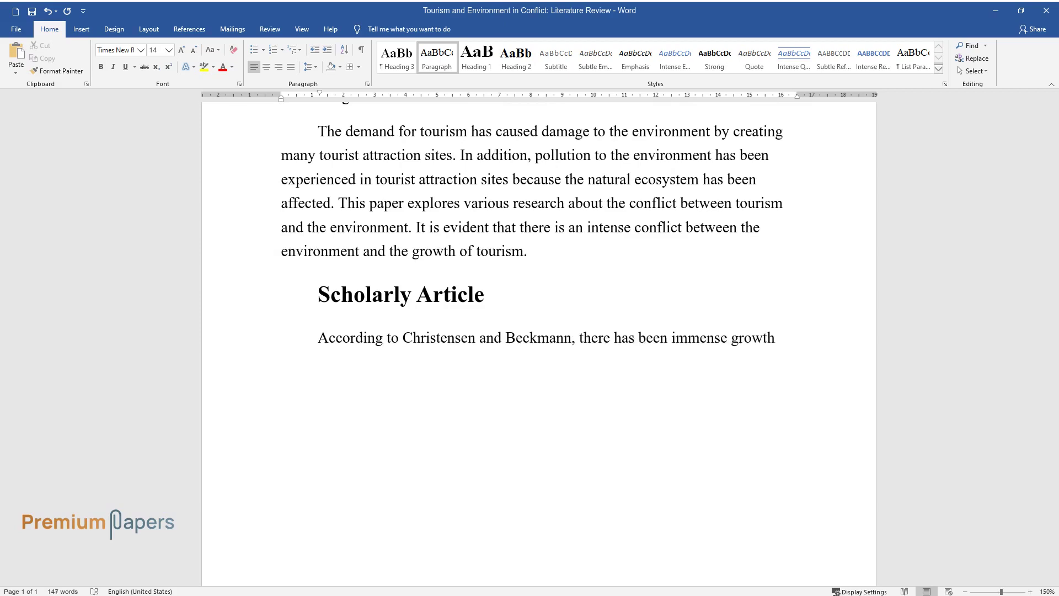
{"action": "type", "text": " in tourism. This has happened as a"}
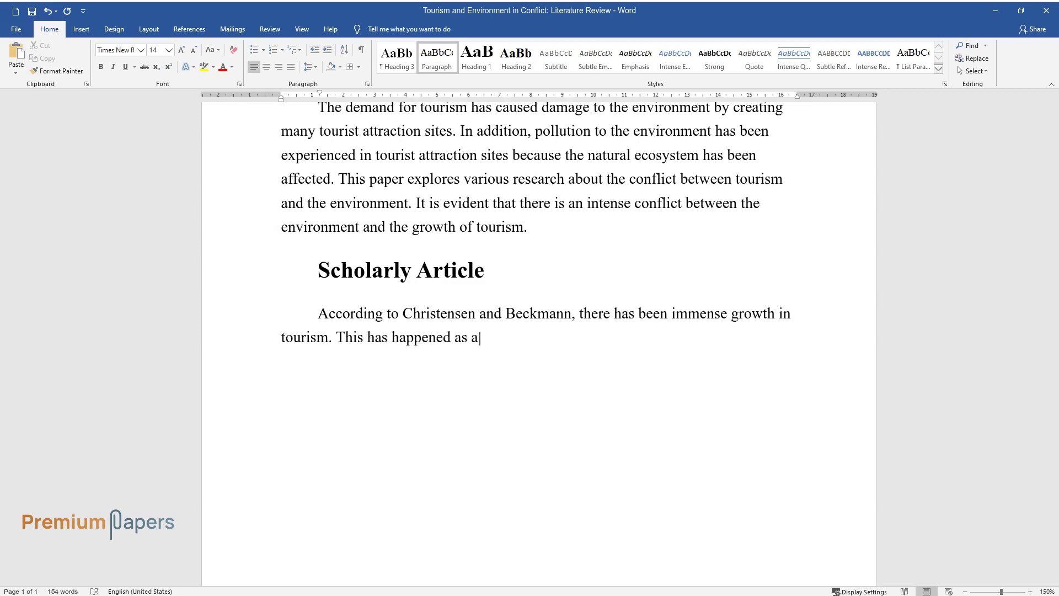
{"action": "type", "text": "owing demand for t"}
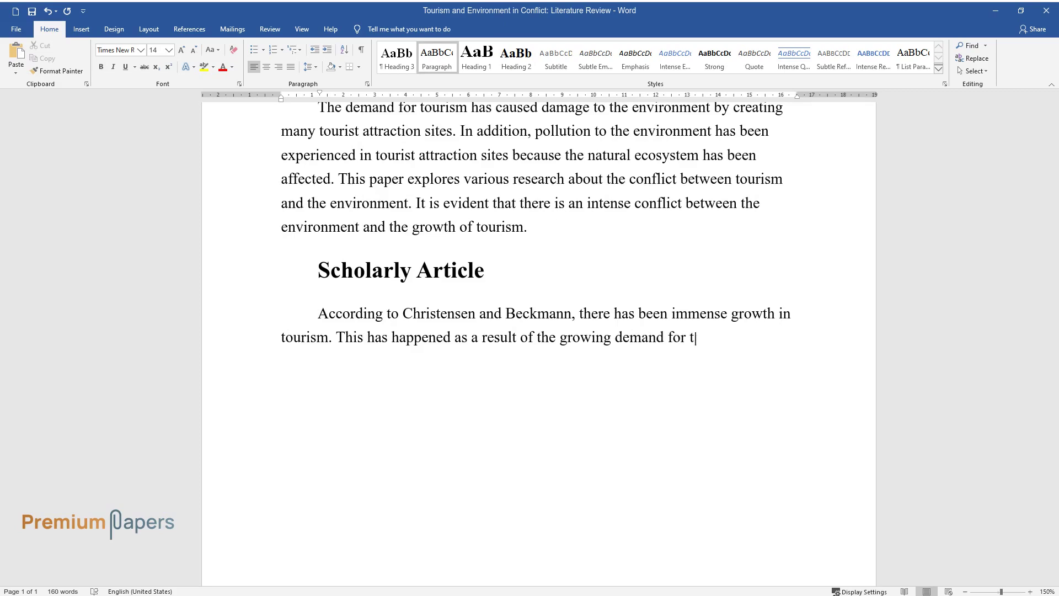
{"action": "type", "text": "ourism globally."}
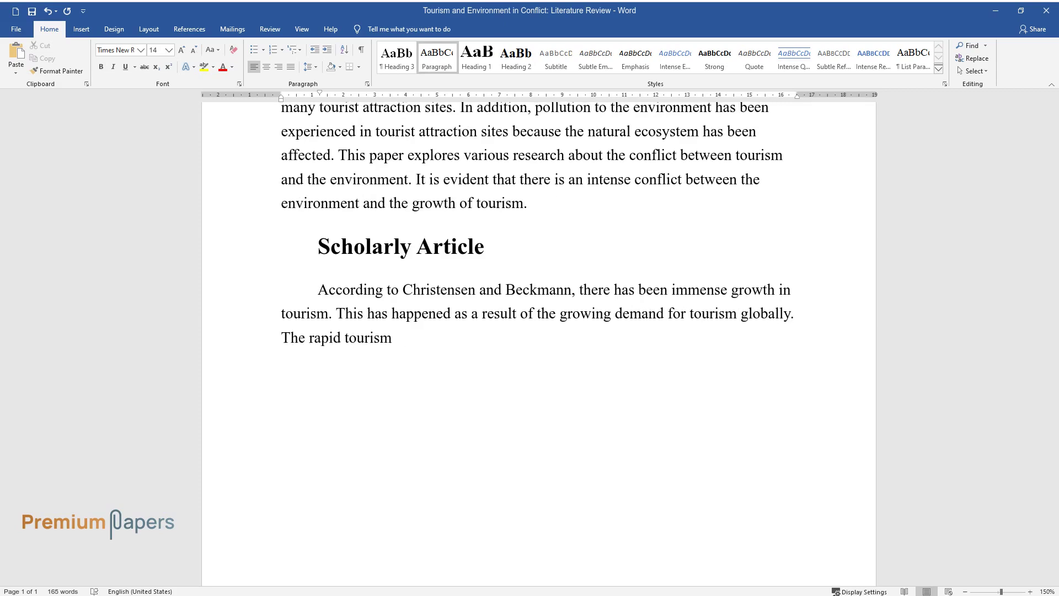
{"action": "type", "text": " The rapid growth has affected man-made and na"}
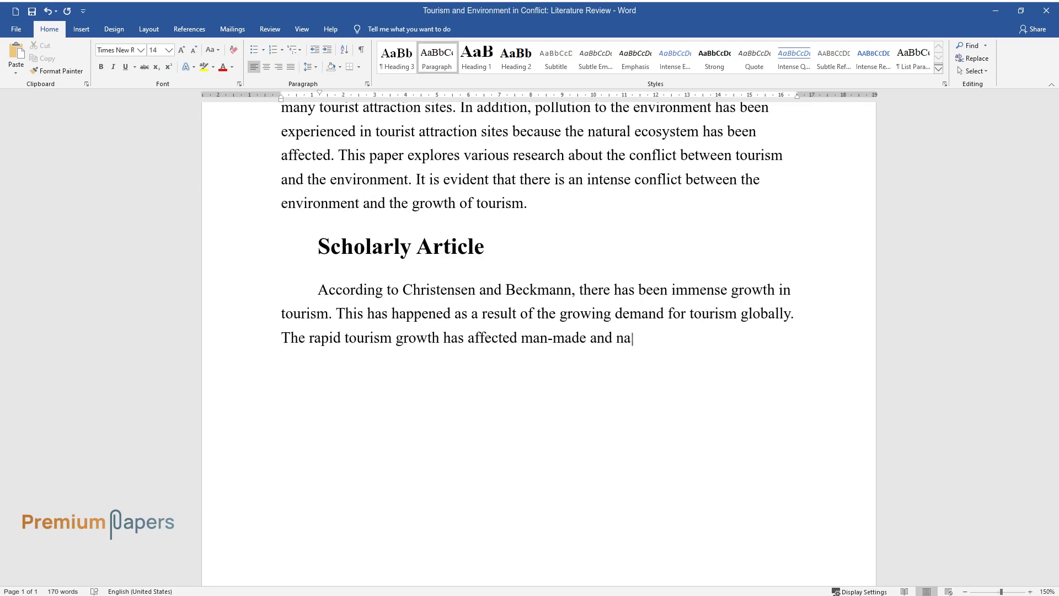
{"action": "type", "text": "tems. The authors of the a"}
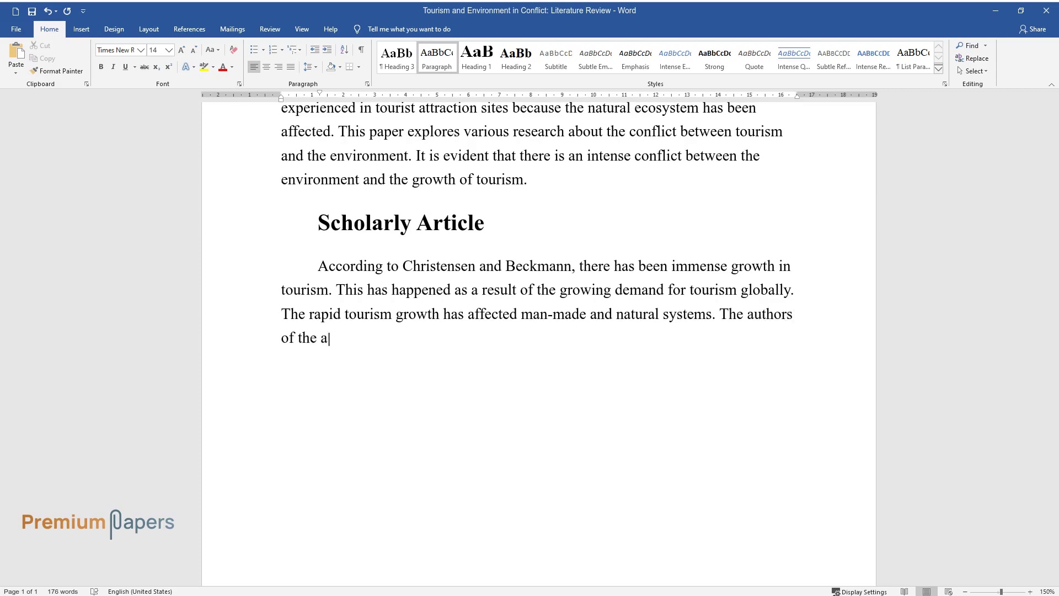
{"action": "type", "text": "dicate that the environmen"}
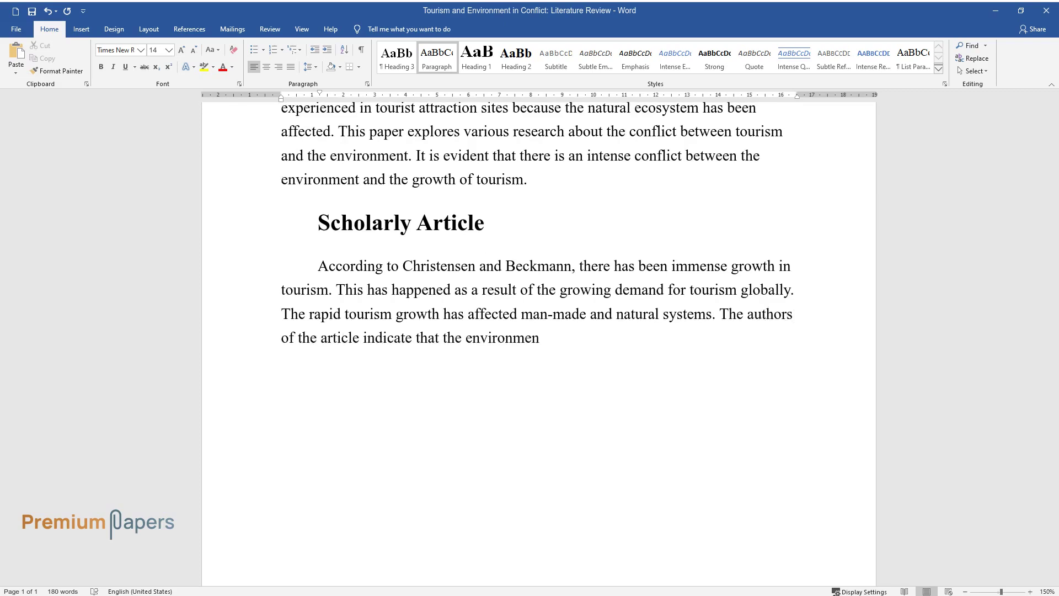
{"action": "type", "text": "n ruined due to the expans"}
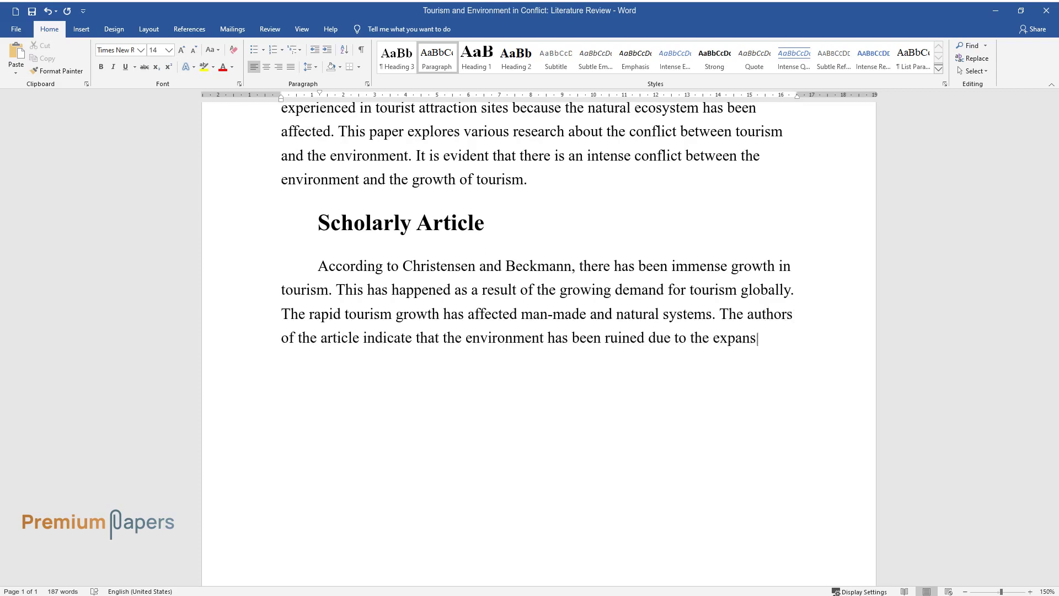
{"action": "type", "text": "ion of the tourism zones. The autho"}
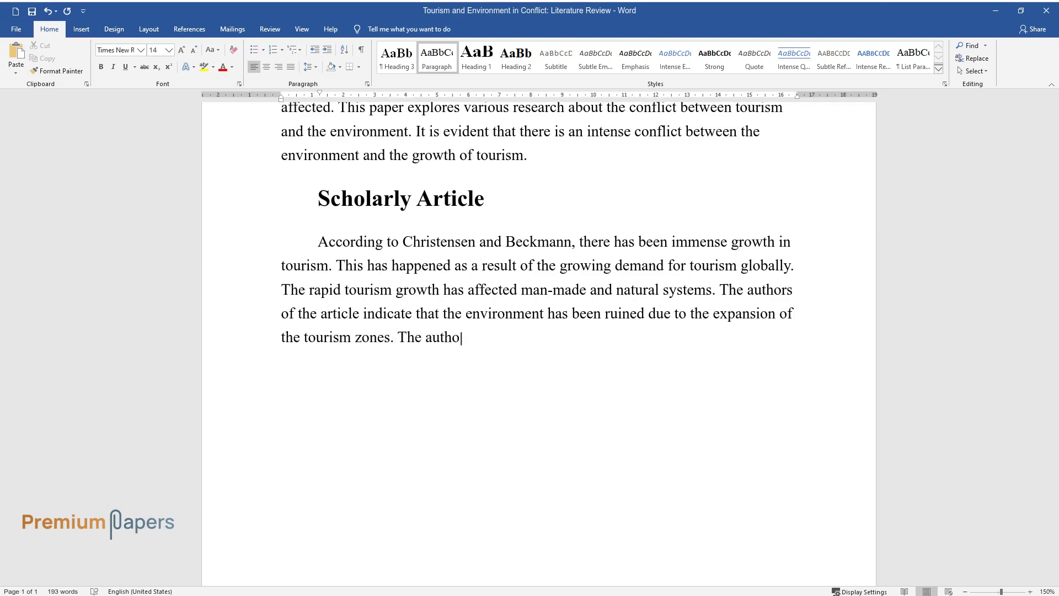
{"action": "type", "text": "rs propose that a balance should be"}
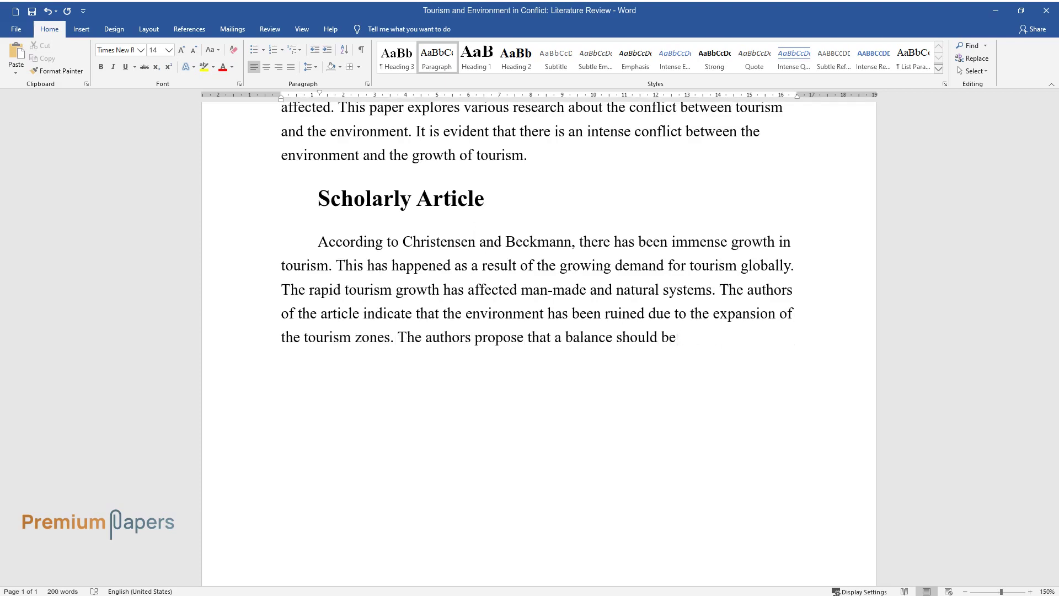
{"action": "type", "text": "created between the expansion of t"}
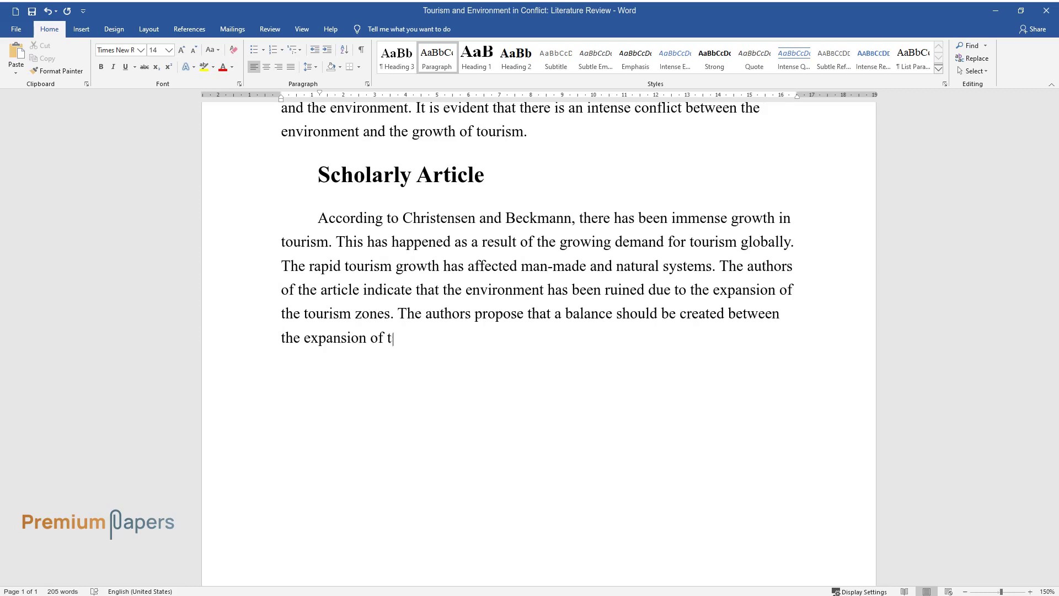
{"action": "type", "text": "ourism sites and environmental safet"}
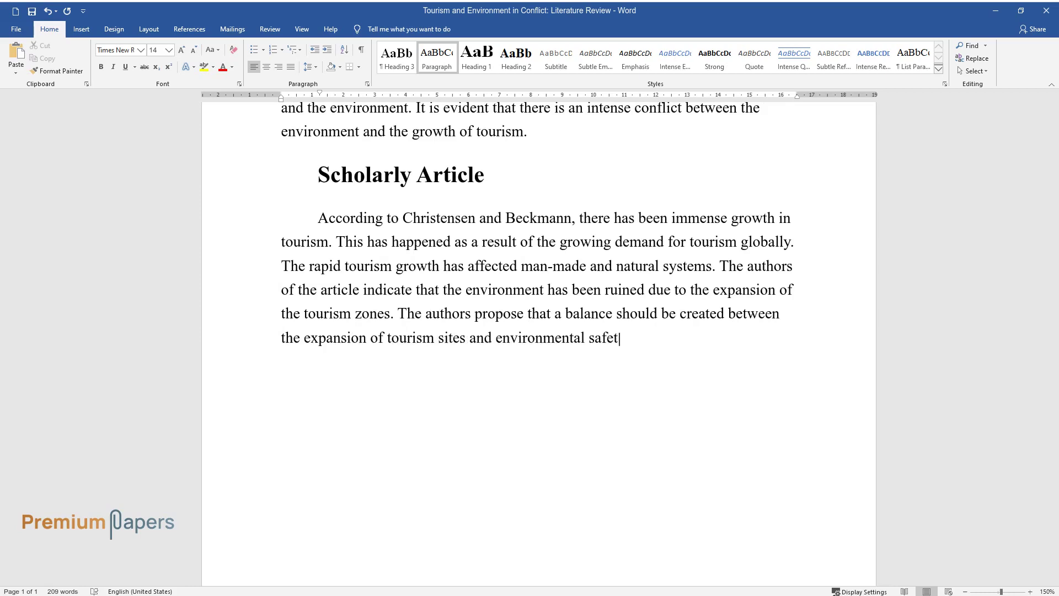
{"action": "type", "text": "y. The article shows that a lot of "}
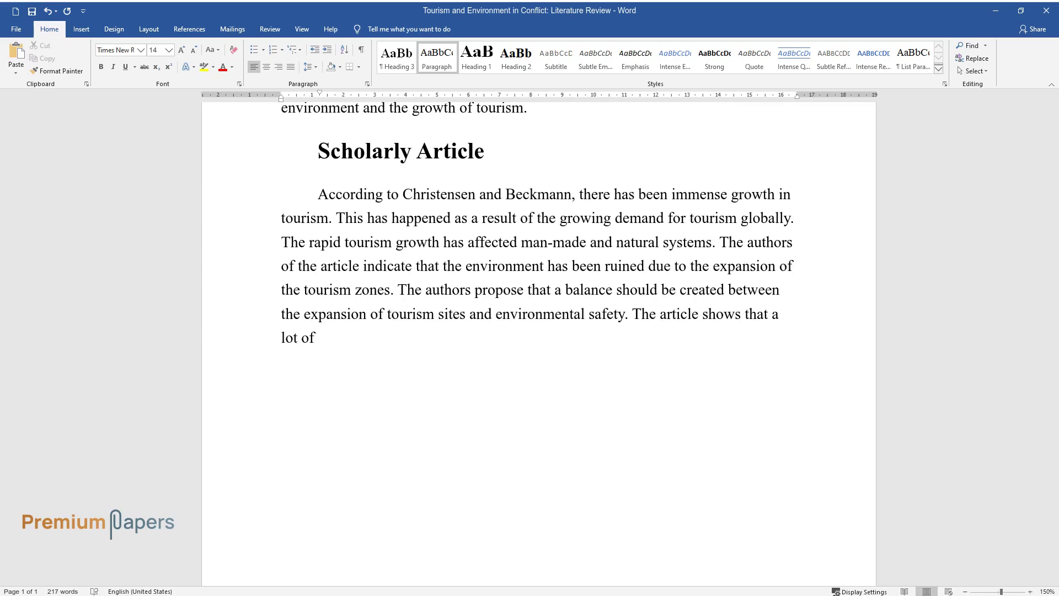
{"action": "type", "text": "effort is required to contain the t"}
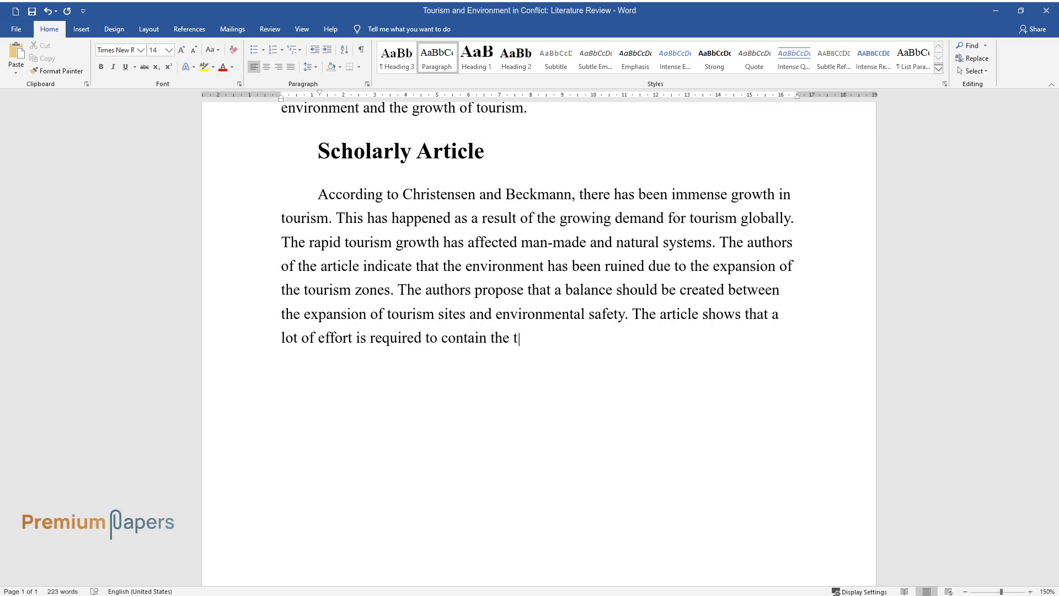
{"action": "type", "text": "ourism growth. Even though a lot of"}
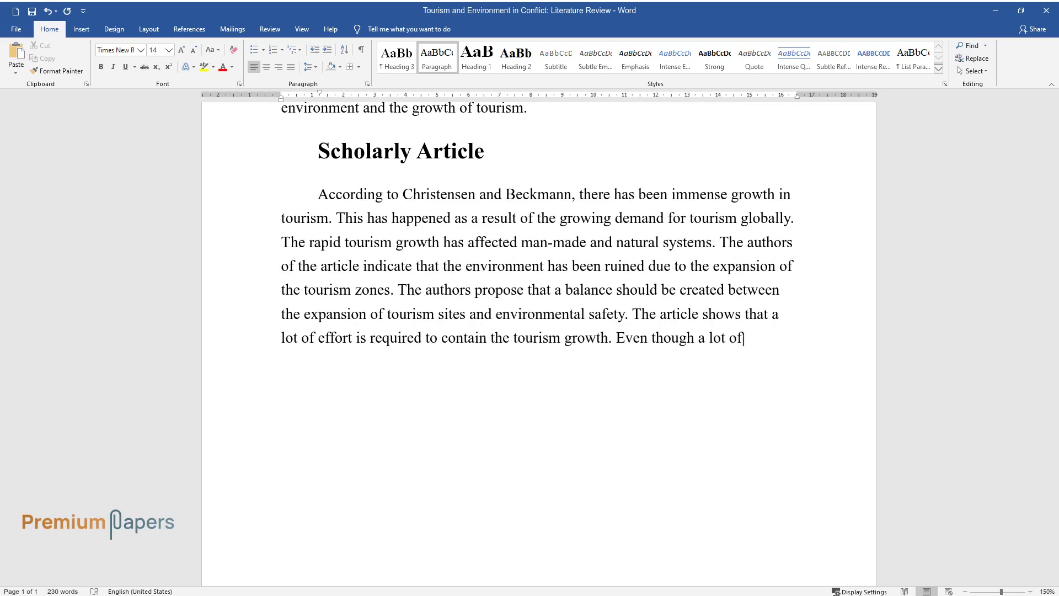
{"action": "type", "text": " are made from tourism acti"}
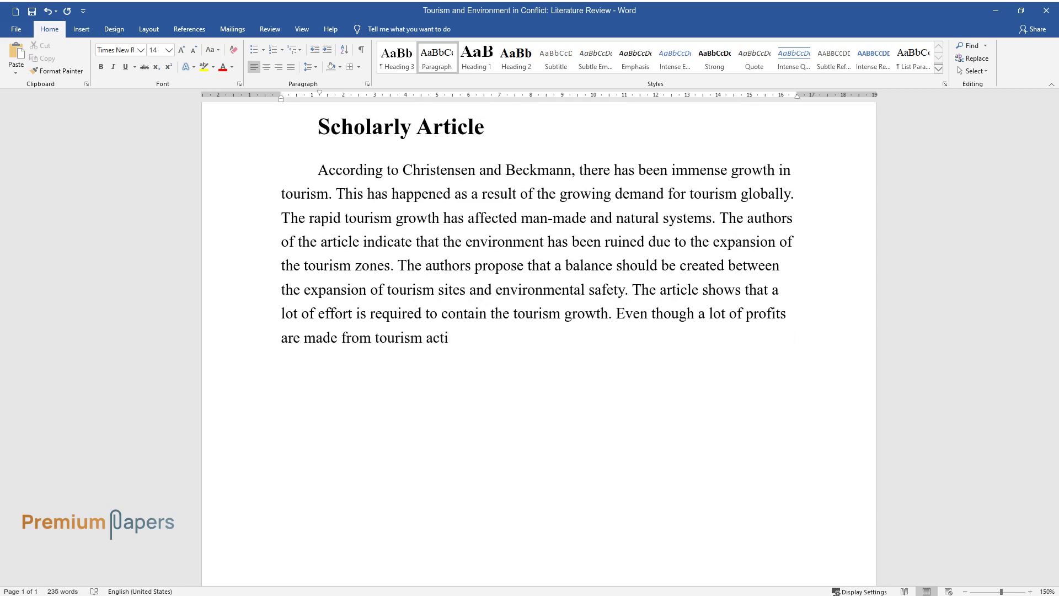
{"action": "type", "text": "here is a need to regulate"}
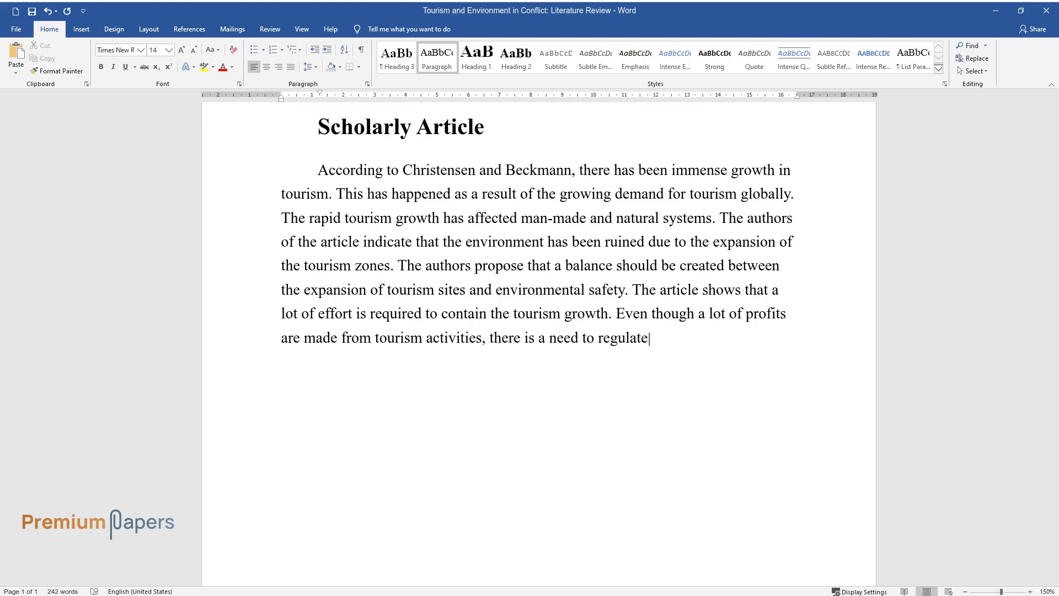
{"action": "type", "text": "vities to protec"}
{"action": "type", "text": " the envi"}
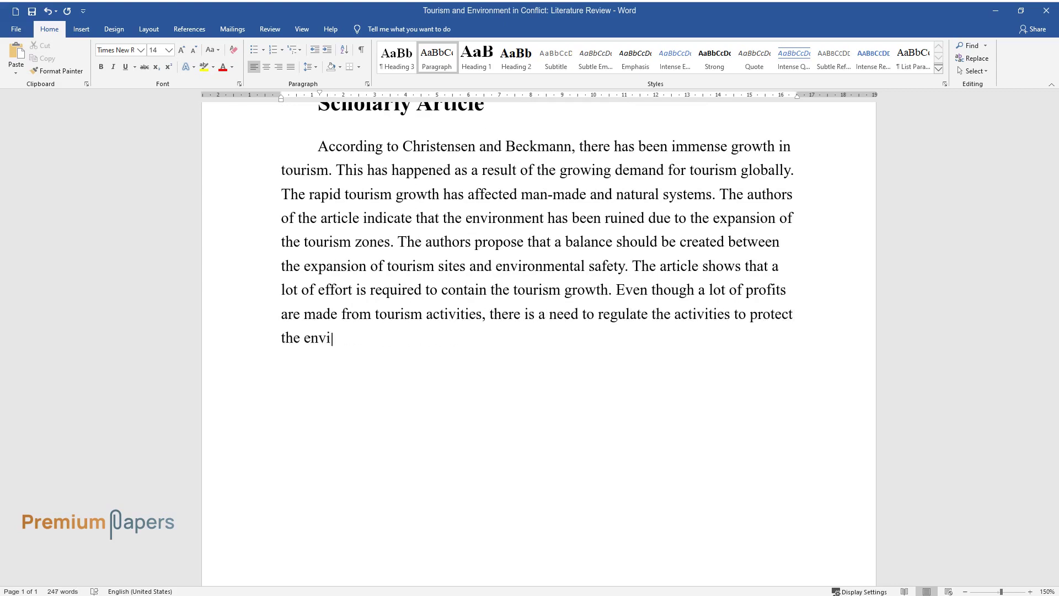
{"action": "type", "text": "ronment. Therefore, this article su"}
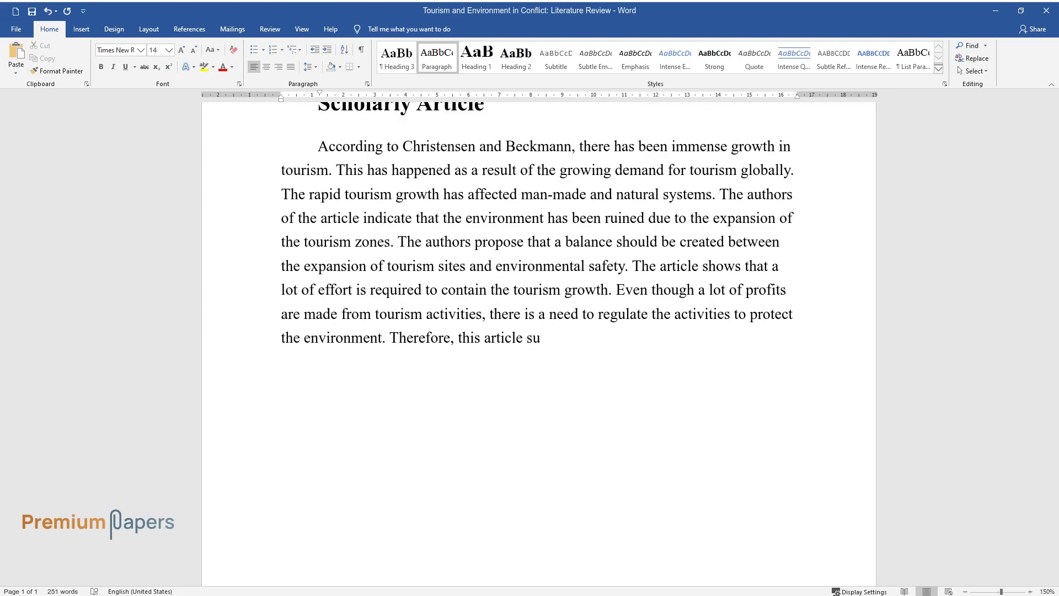
{"action": "type", "text": "pports the argument that there is an"}
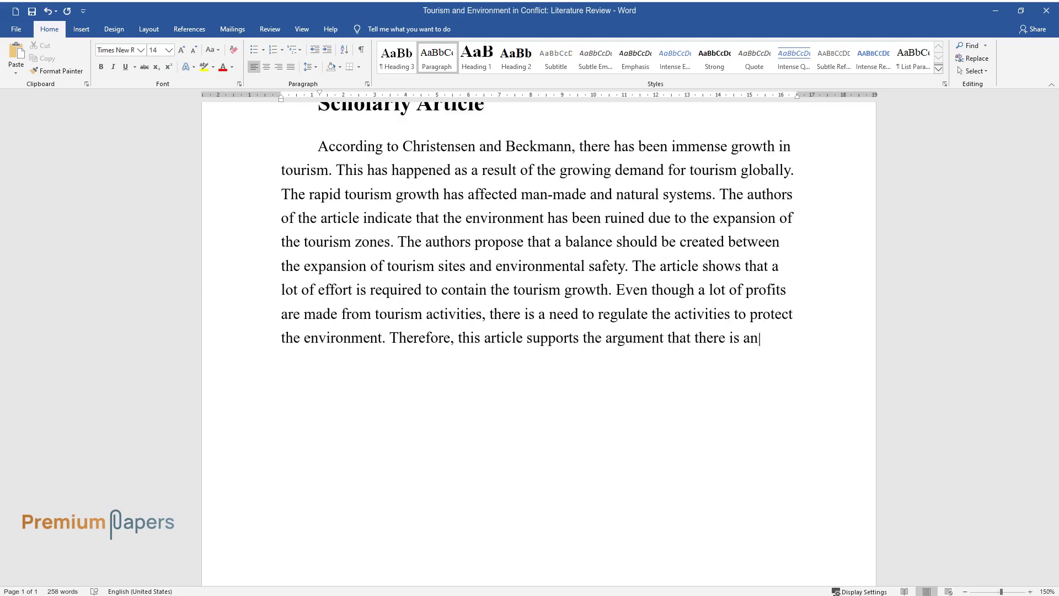
{"action": "type", "text": " intense conflict between tourism a"}
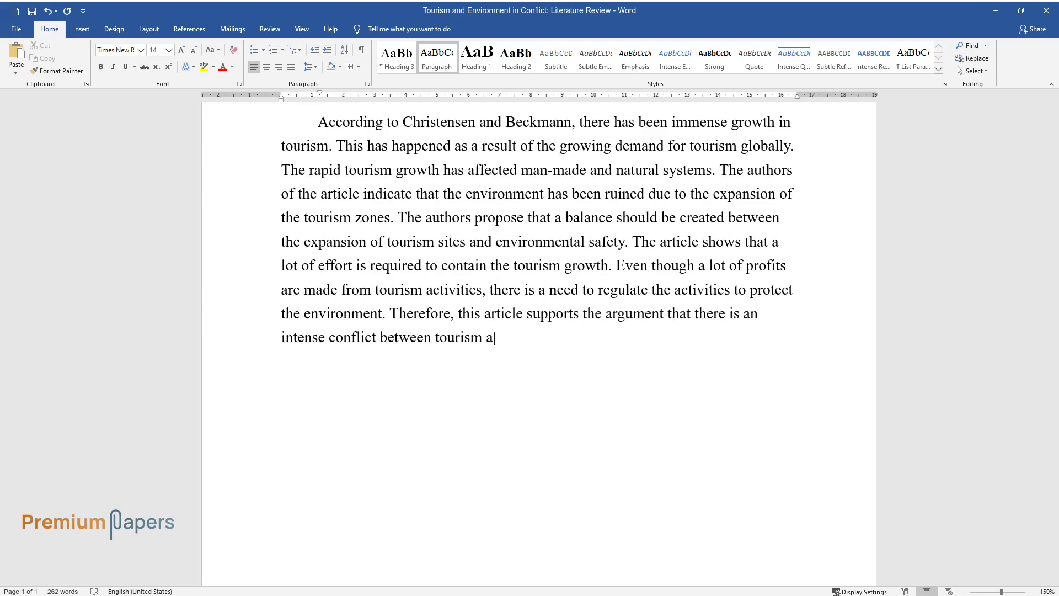
{"action": "type", "text": "ctivities and the environment. The"}
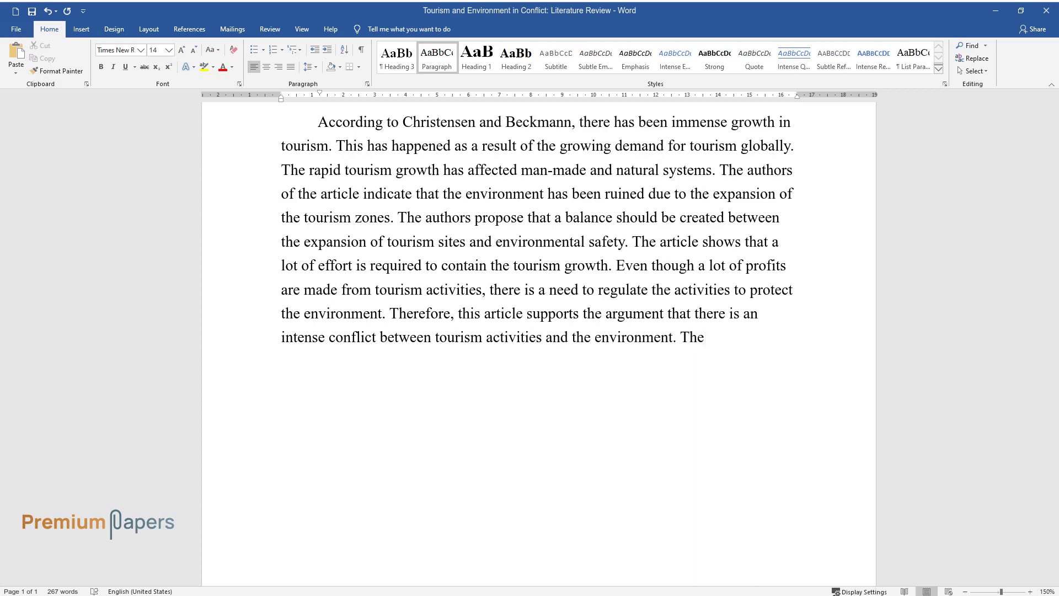
{"action": "type", "text": "xplains that theconflict "}
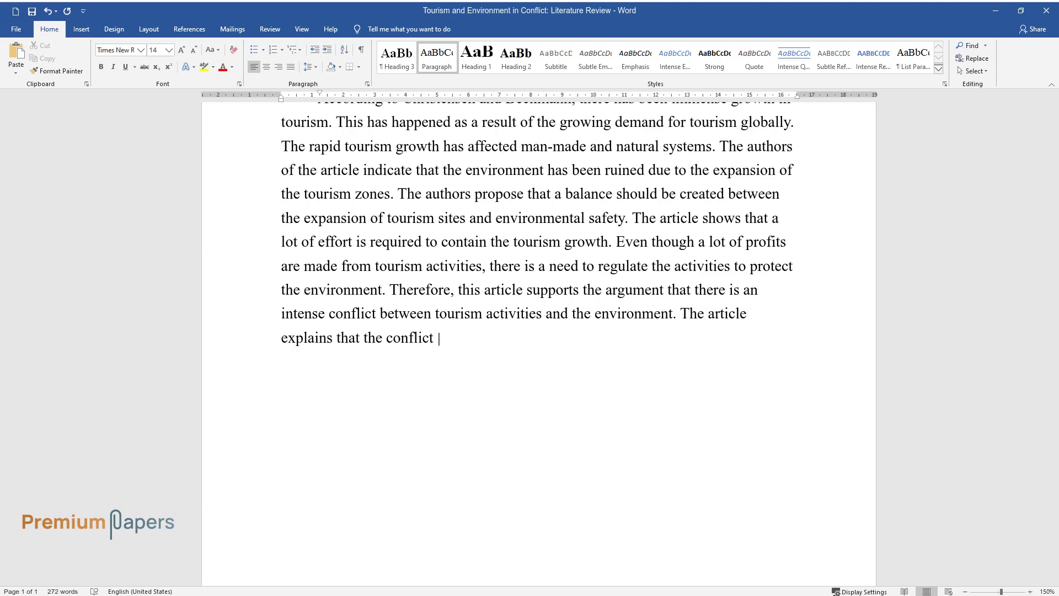
{"action": "type", "text": "has affected thenatural and artifi"}
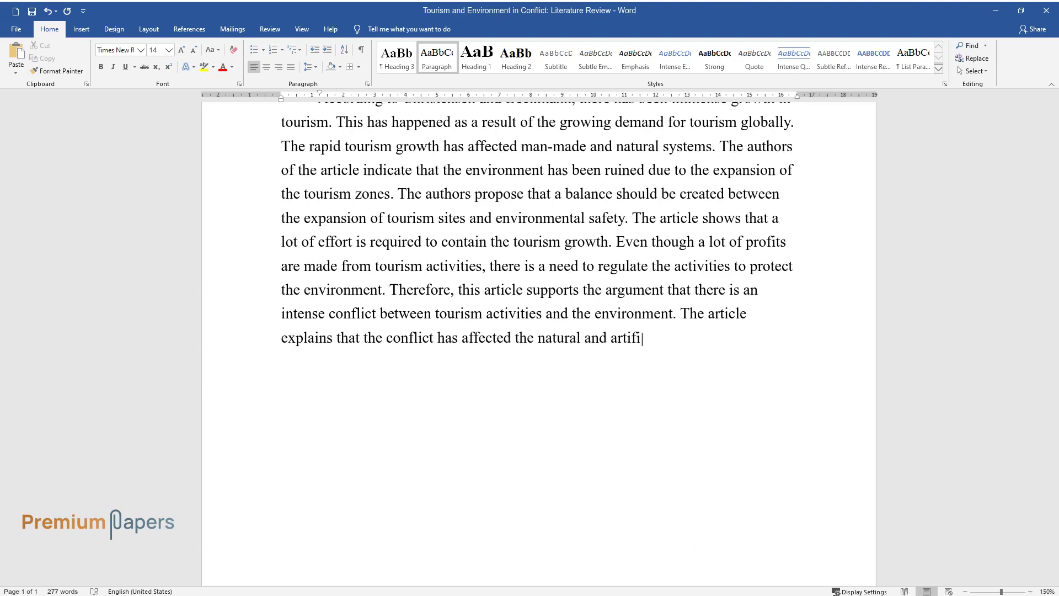
{"action": "type", "text": "cial environments. There"}
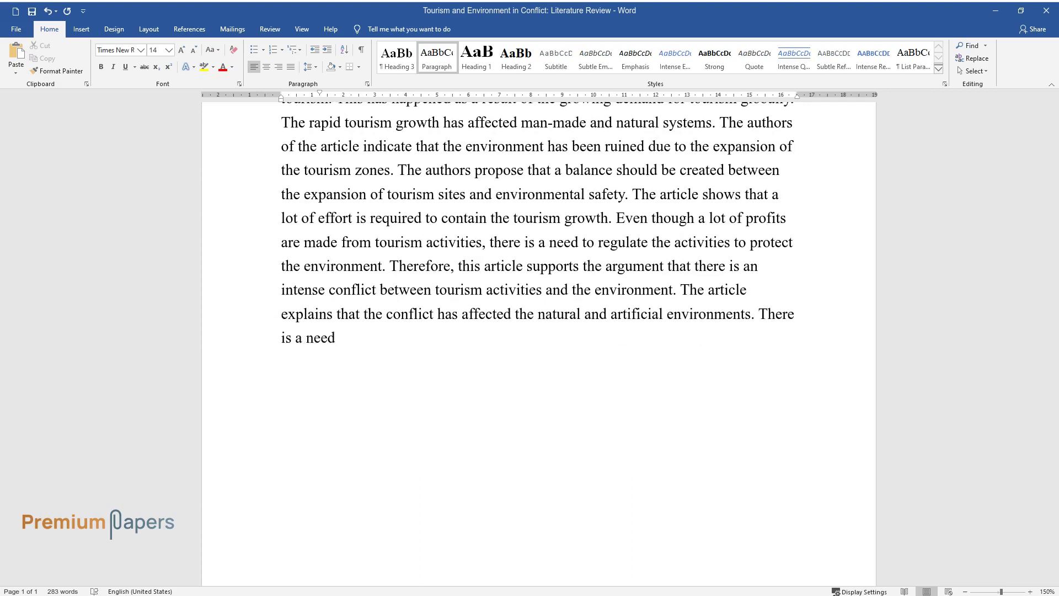
{"action": "type", "text": " is a need to contain the situation to ensure "}
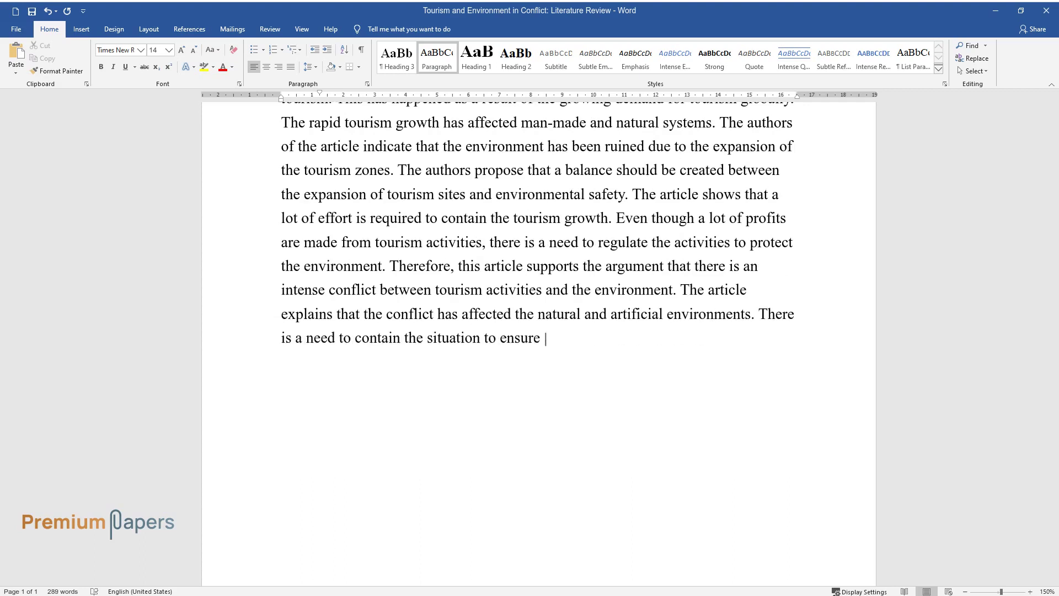
{"action": "type", "text": "the survival of the human race and "}
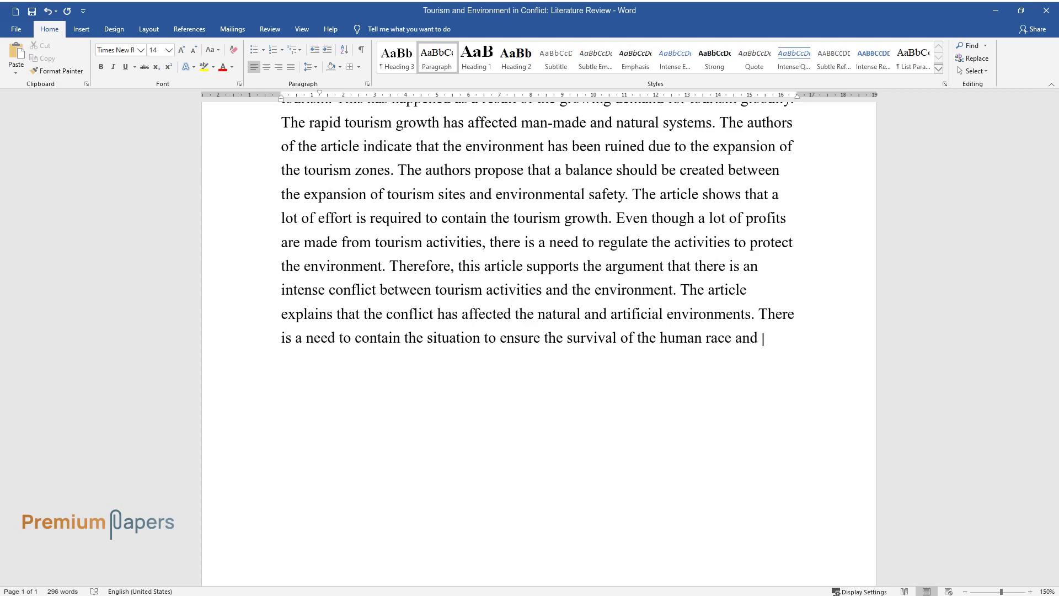
{"action": "type", "text": "other nat"}
{"action": "type", "text": "itats of natural a"}
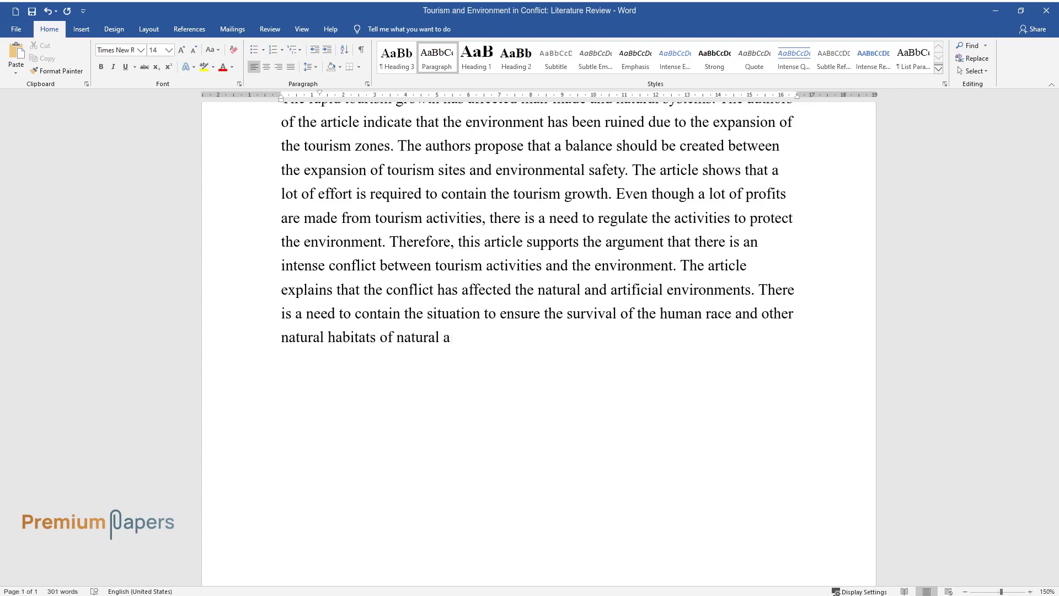
{"action": "type", "text": "icial ecosystems."}
{"action": "key", "text": "Return"}
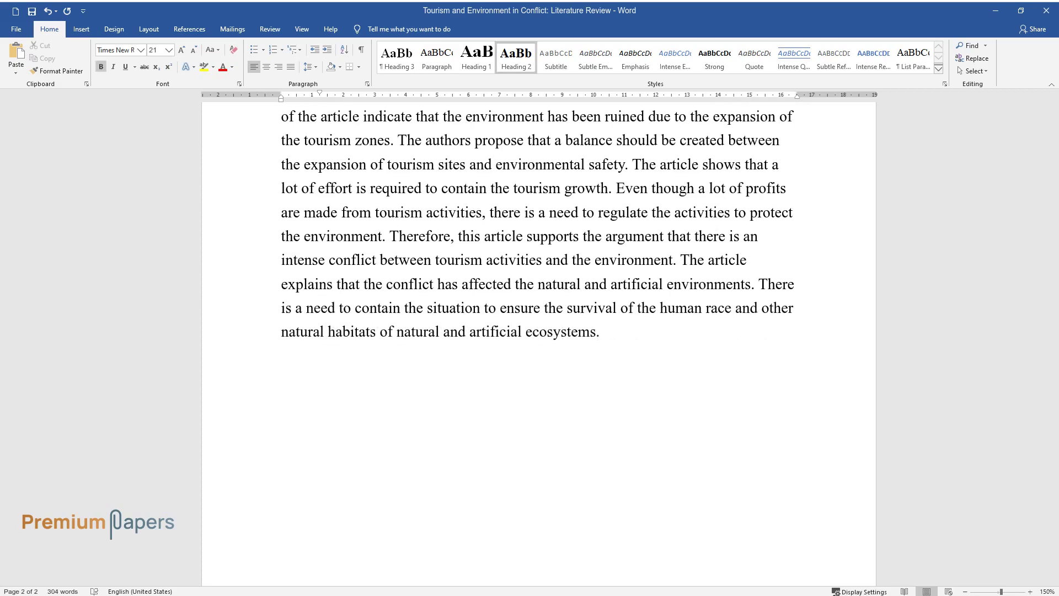
{"action": "type", "text": "Trade Journal or"}
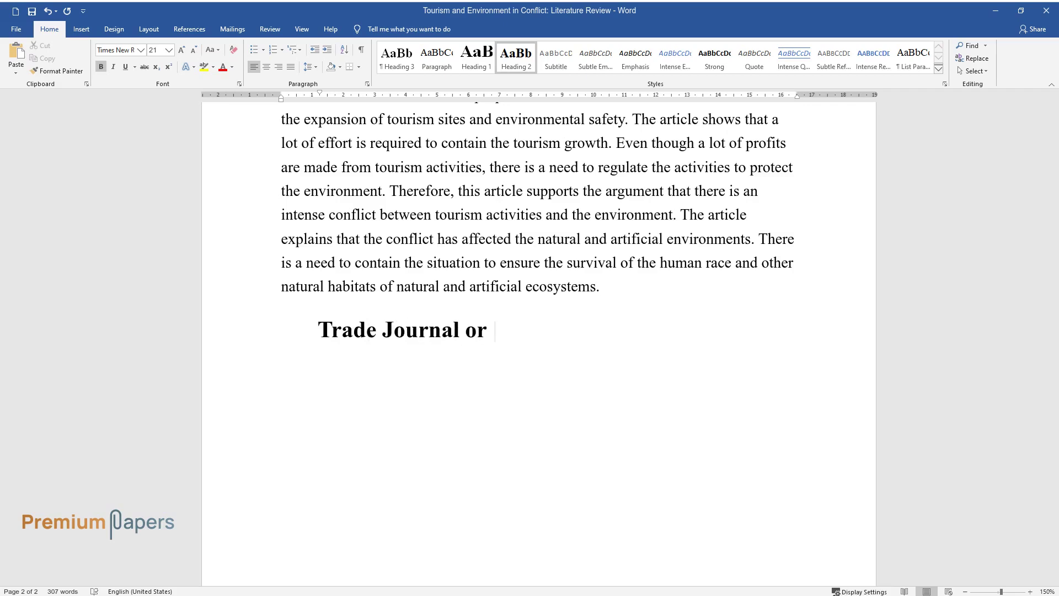
{"action": "type", "text": " Website"}
Write Holden's Cairngorm, Scotland skiing paragraph under the 'Trade Journal or Website' heading
{"action": "key", "text": "Return"}
{"action": "type", "text": "Holde"}
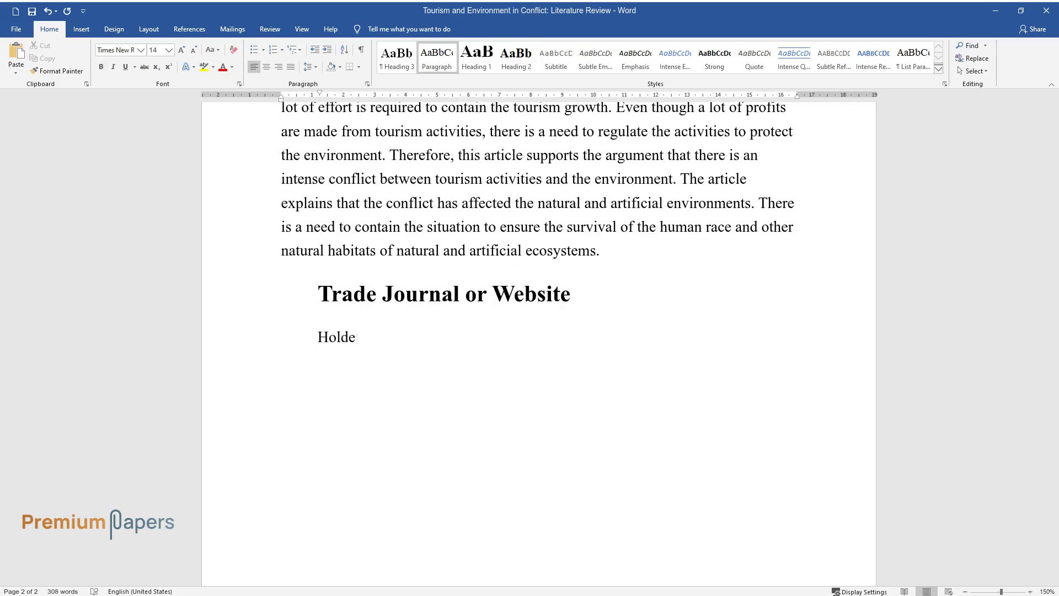
{"action": "type", "text": "n opines that there is a conflict be"}
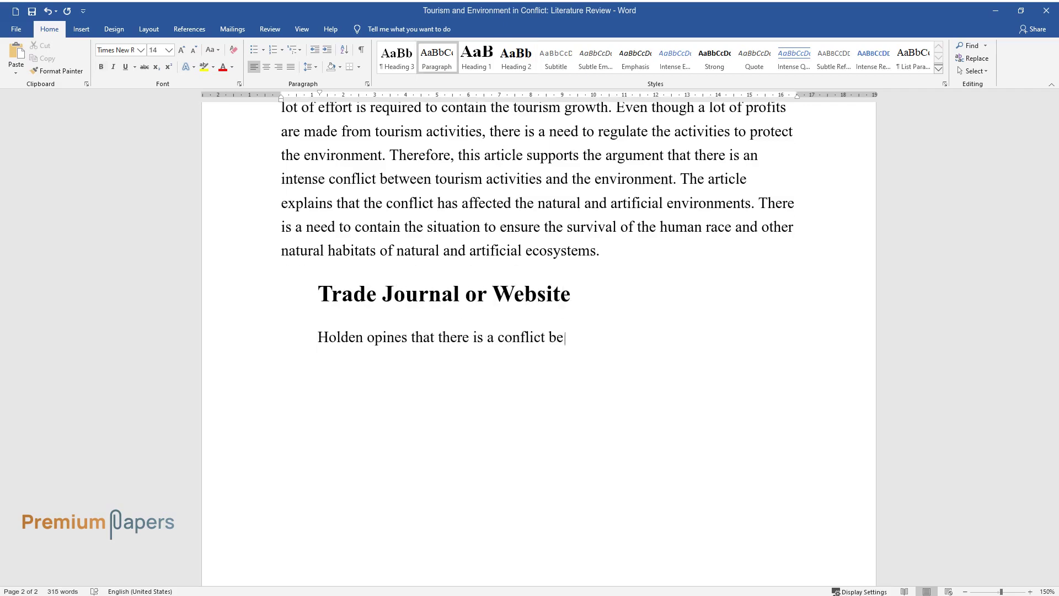
{"action": "type", "text": "tween skiing and the environment in"}
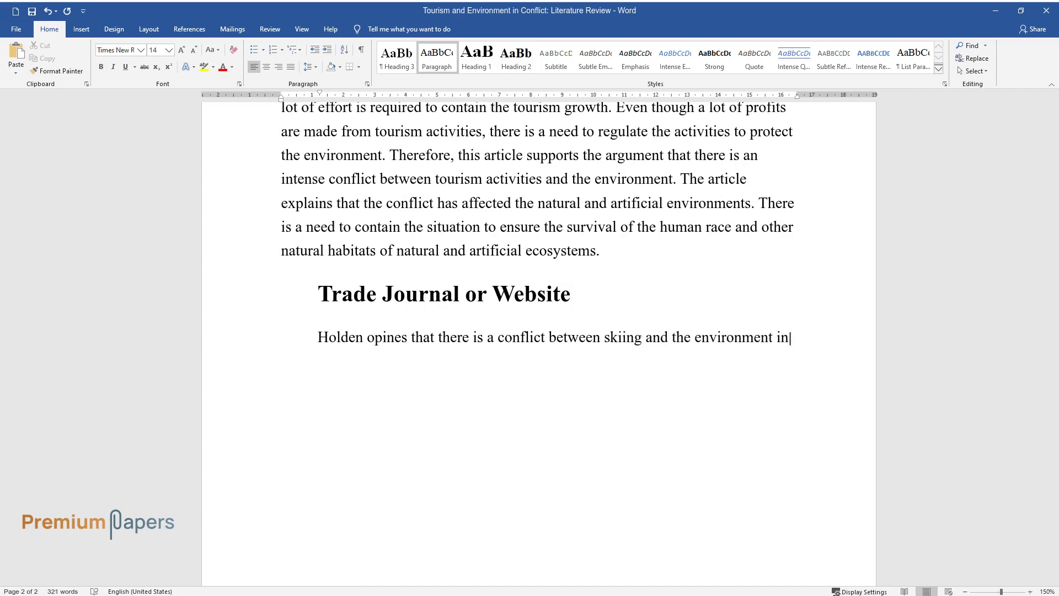
{"action": "type", "text": " Cairngorm, Scotland. The author sho"}
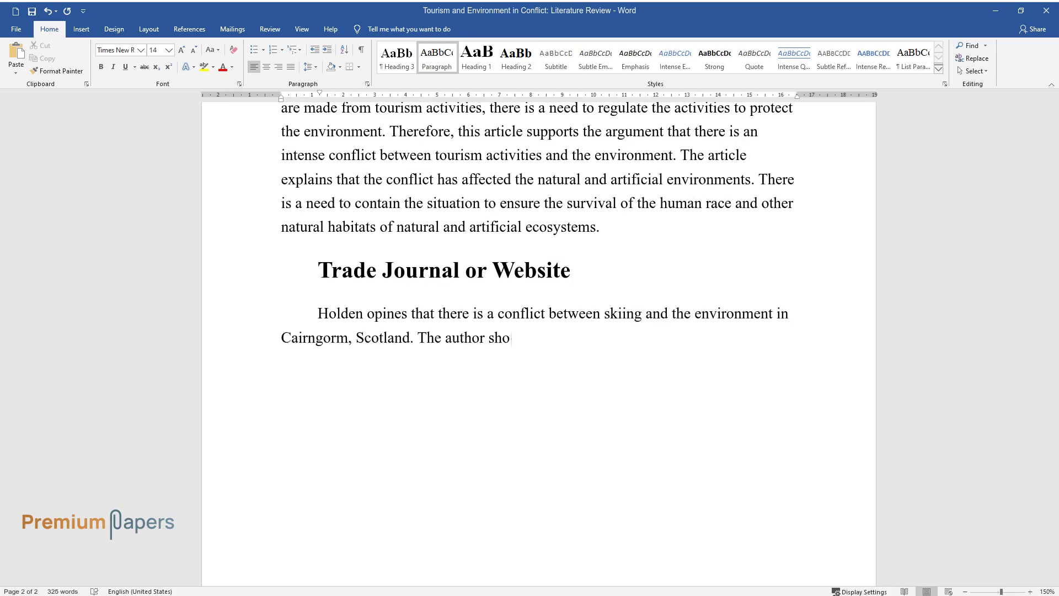
{"action": "type", "text": "ws that skiing has attracted many pe"}
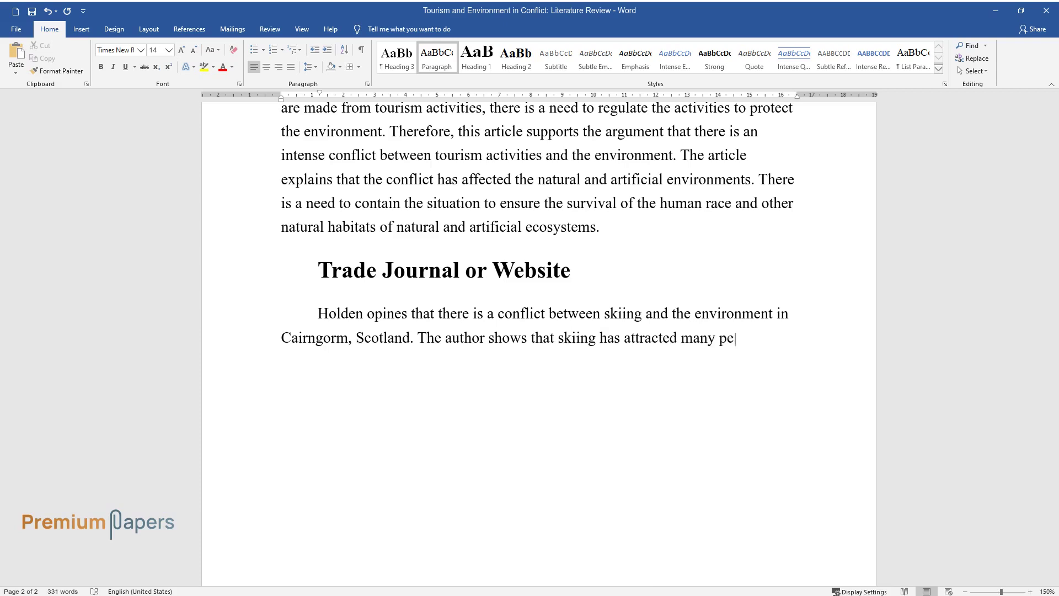
{"action": "type", "text": "ople to the country. It has been reported th"}
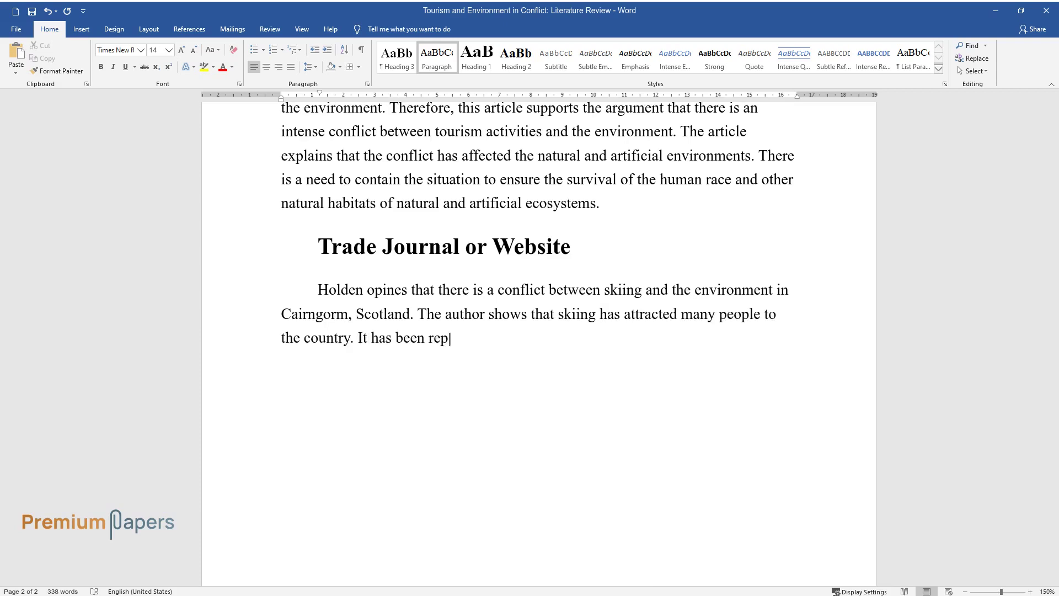
{"action": "type", "text": "at there are negative envir"}
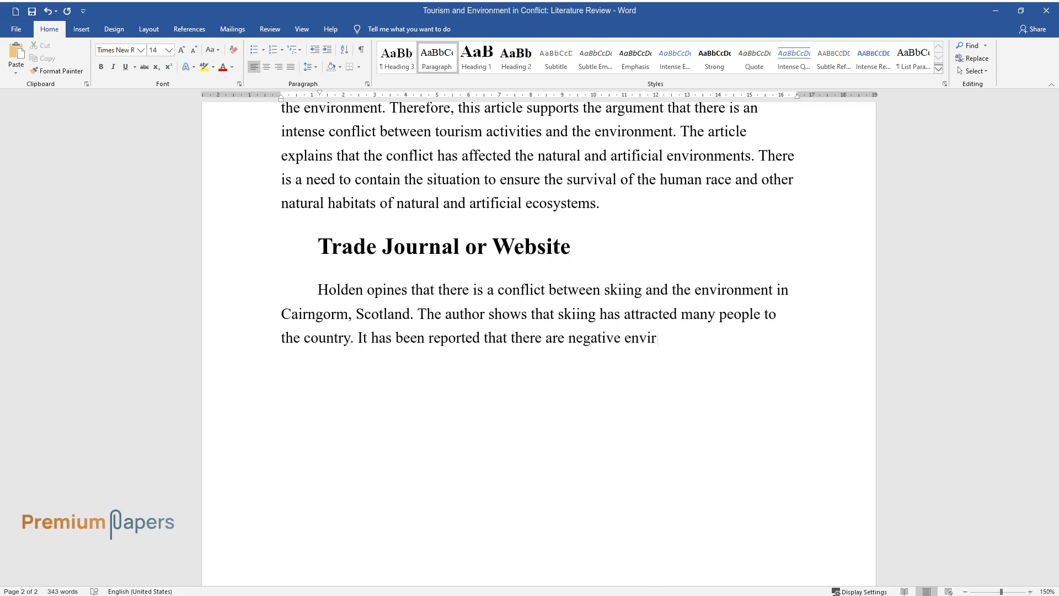
{"action": "type", "text": "onmental consequences associated wit"}
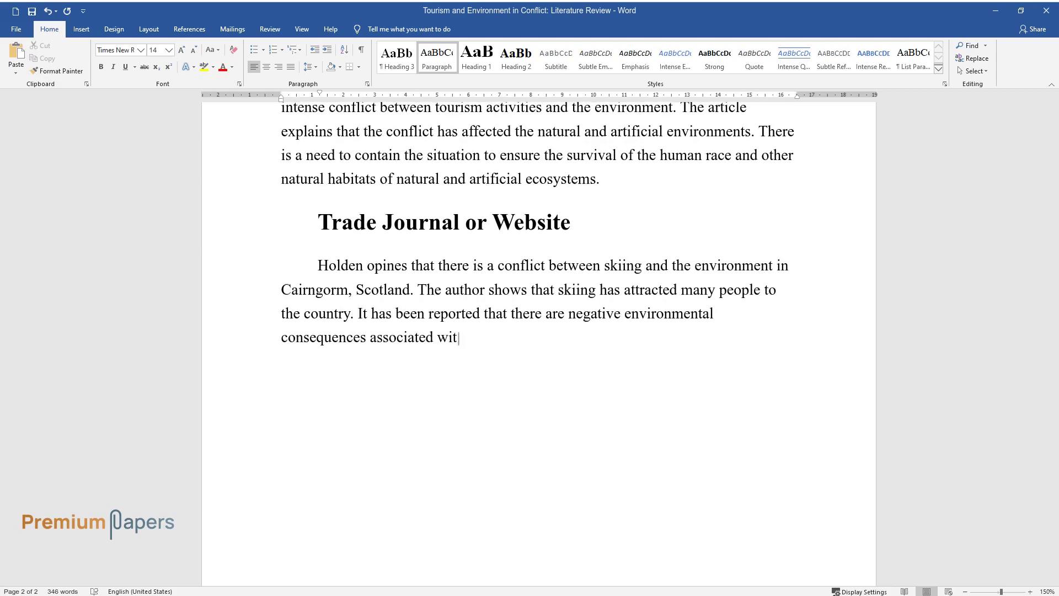
{"action": "type", "text": "h skiing in that the sport affects t"}
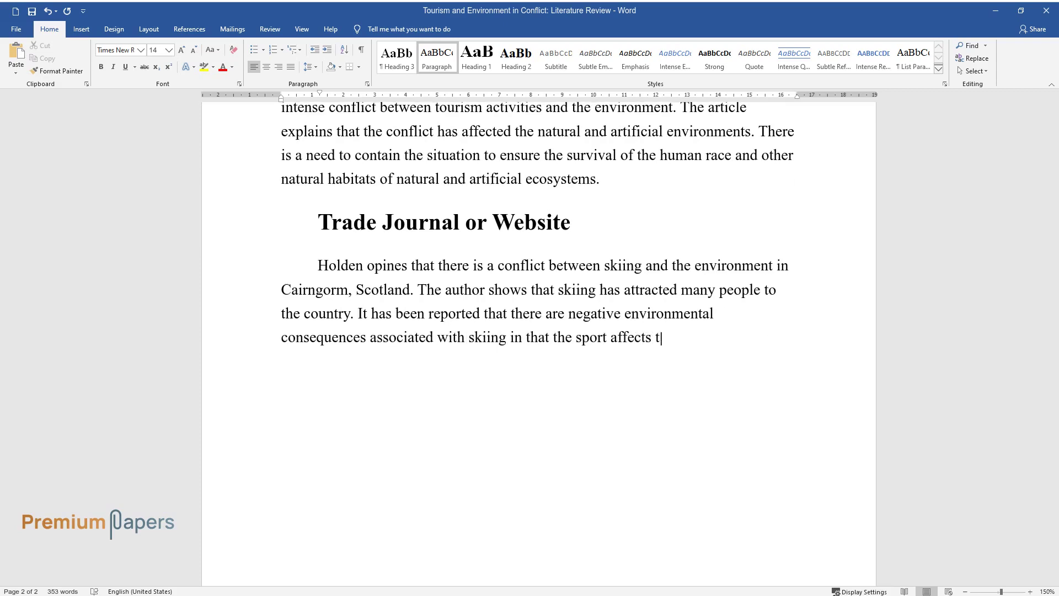
{"action": "type", "text": "he natural ecological"}
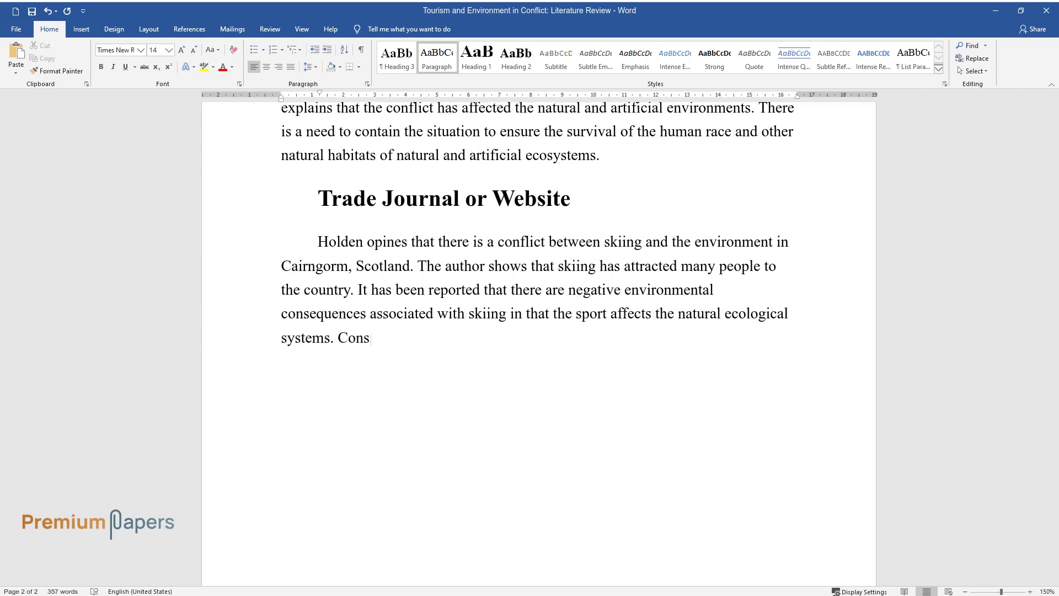
{"action": "type", "text": " systems. Conservation groups have allowed conflic"}
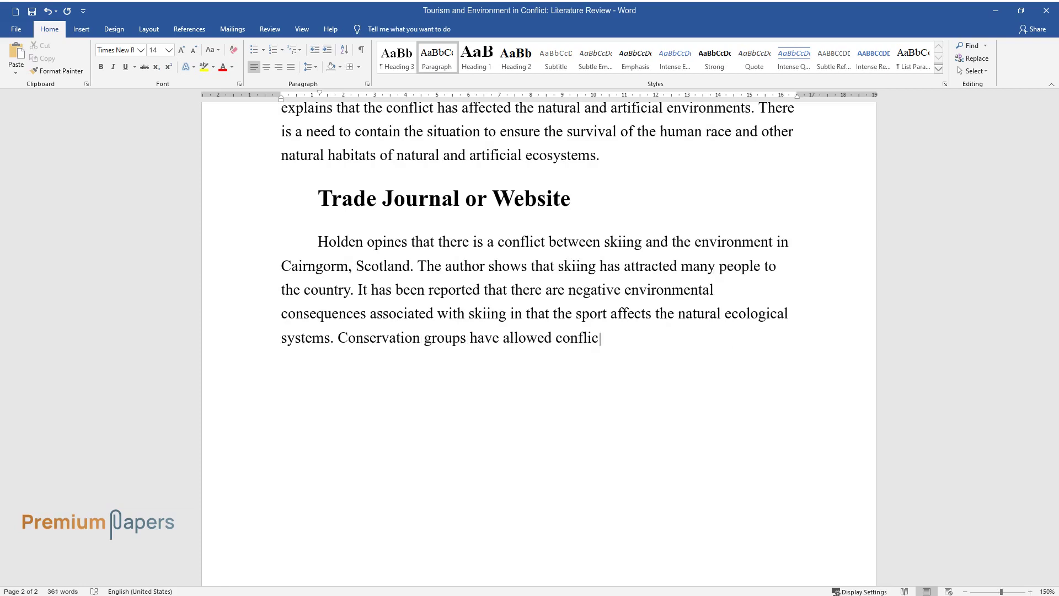
{"action": "type", "text": "t with ski developers because"}
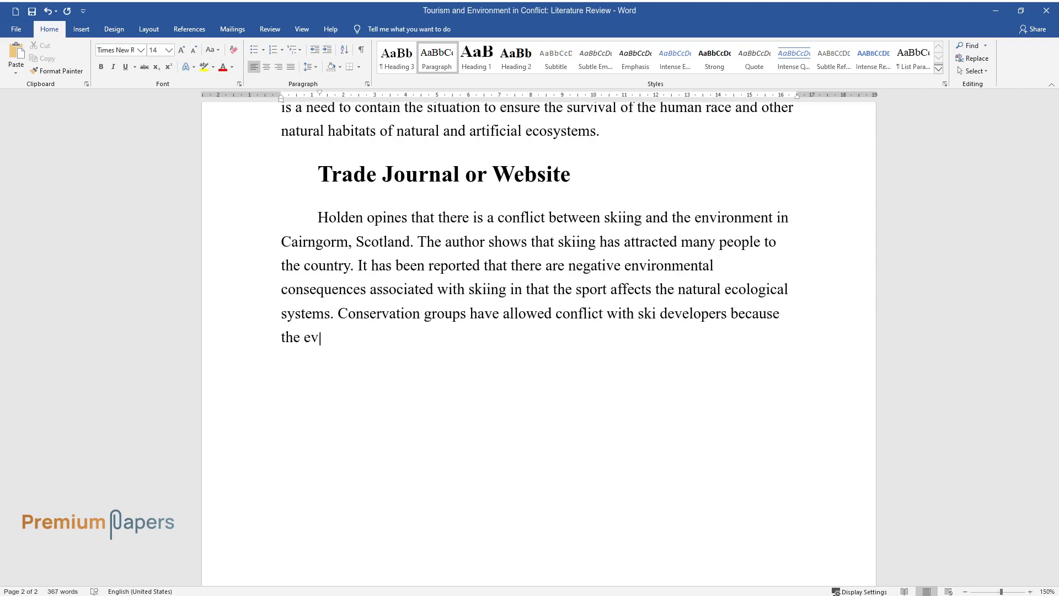
{"action": "type", "text": " the events are accompanied by developing m"}
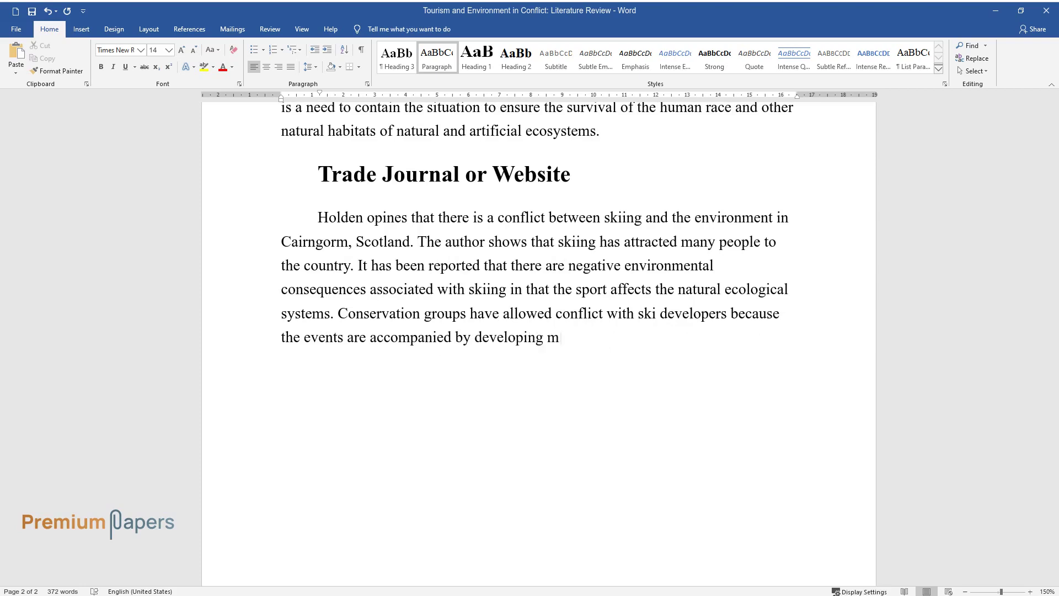
{"action": "type", "text": "ountains to perform the sport. The "}
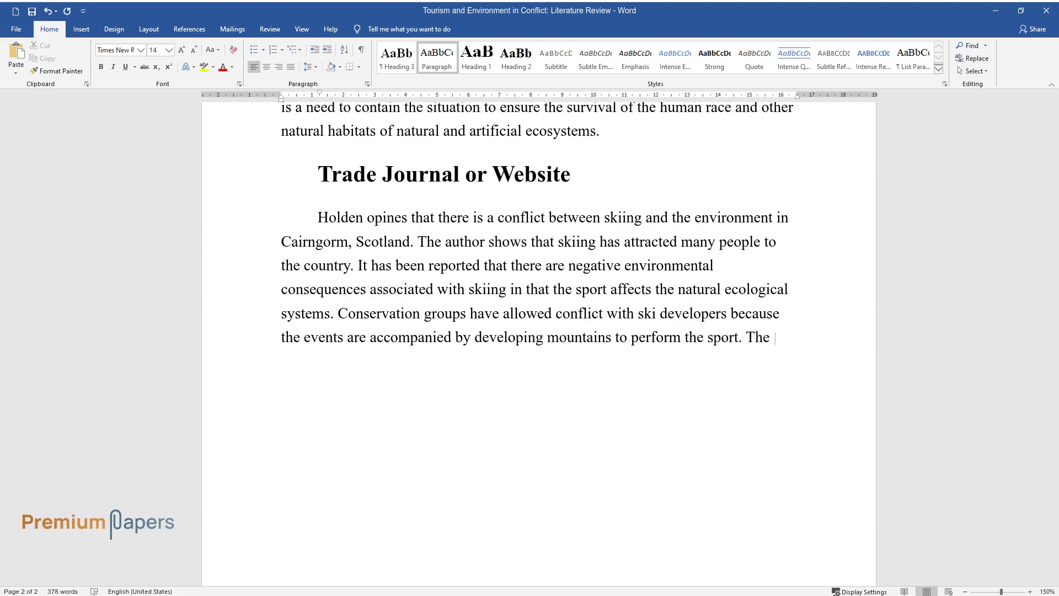
{"action": "type", "text": "conflicts have been intensified to "}
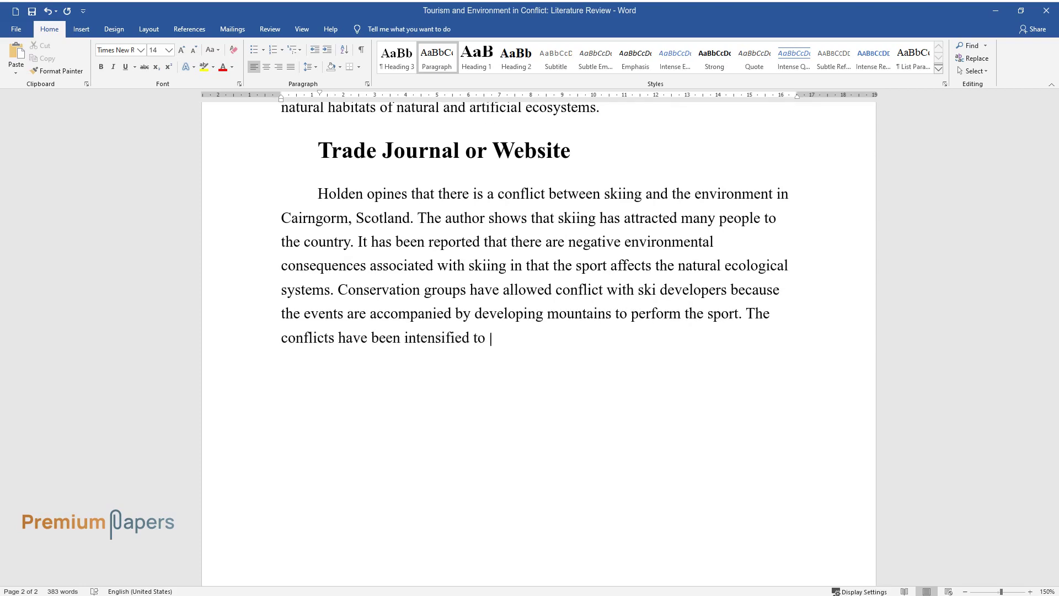
{"action": "type", "text": "the extent that legal action has been sough"}
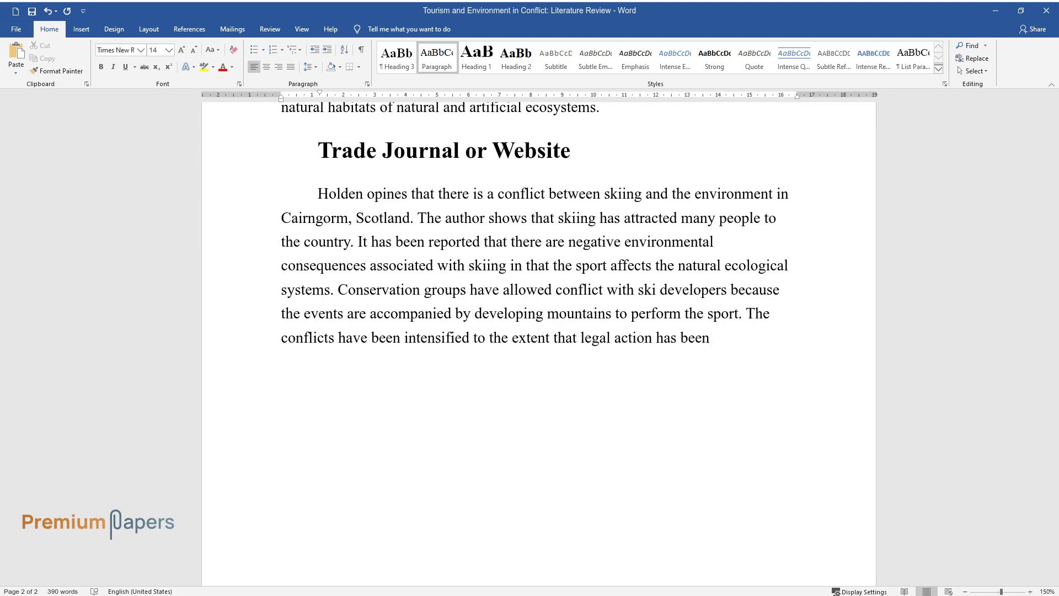
{"action": "type", "text": "t to solve the confl"}
{"action": "type", "text": "icts betw"}
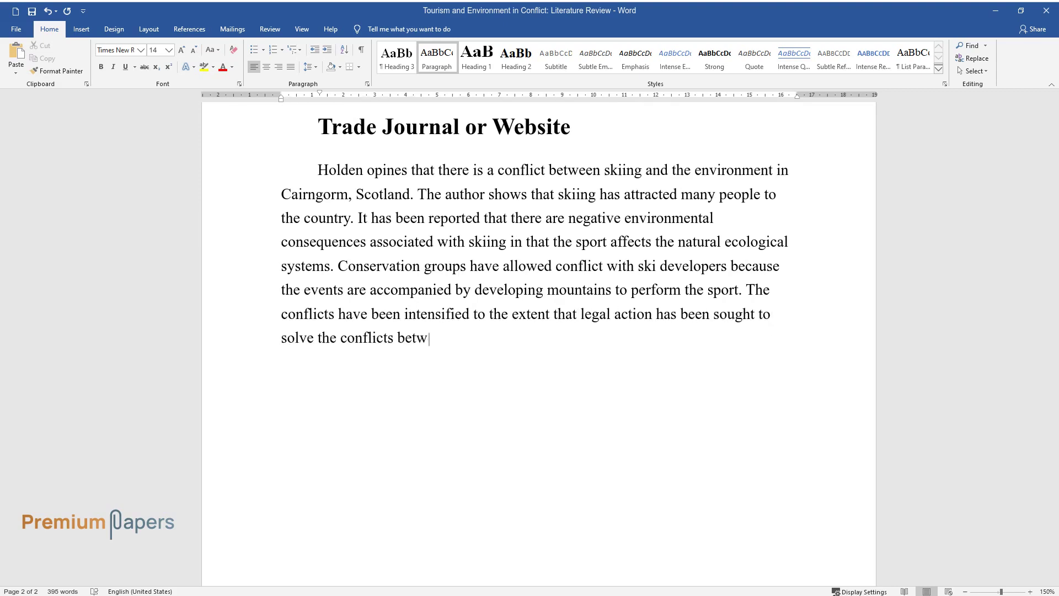
{"action": "type", "text": "een the two groups. Therefore, touri"}
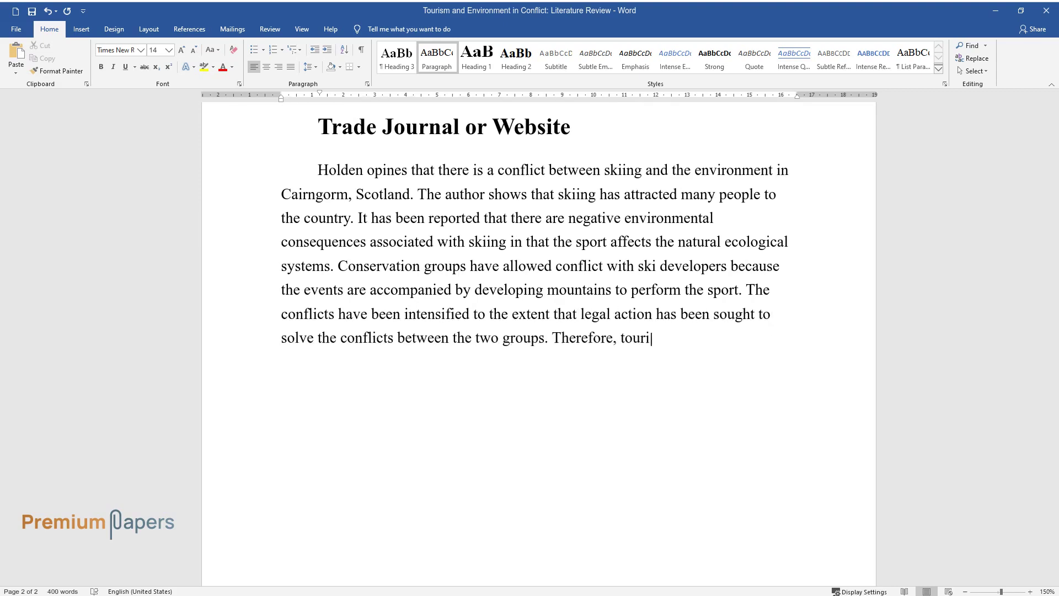
{"action": "type", "text": "sm has experienced conflicts with en"}
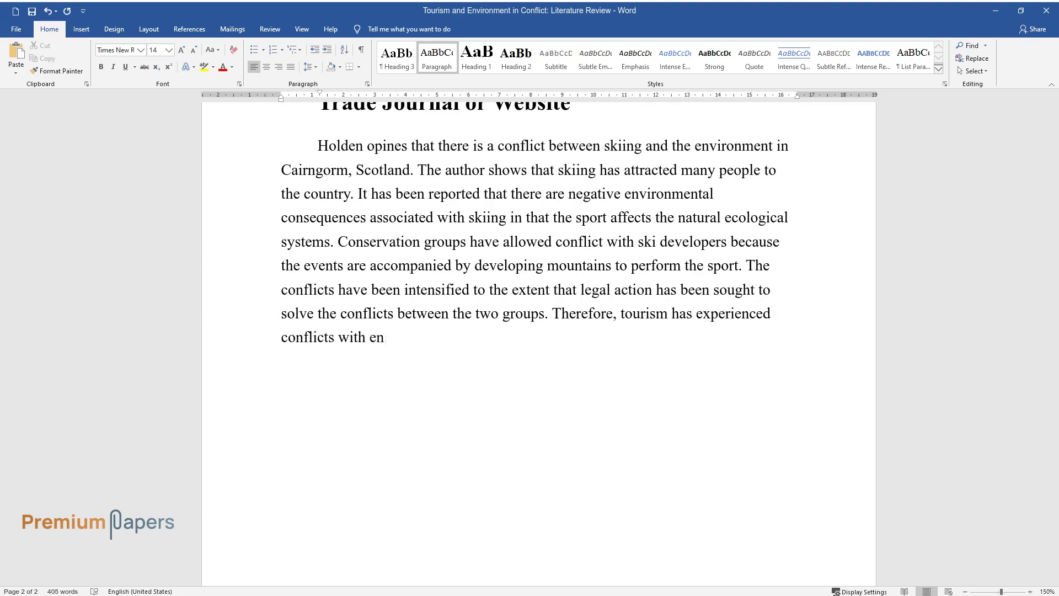
{"action": "type", "text": "vironmental groups. This article sup"}
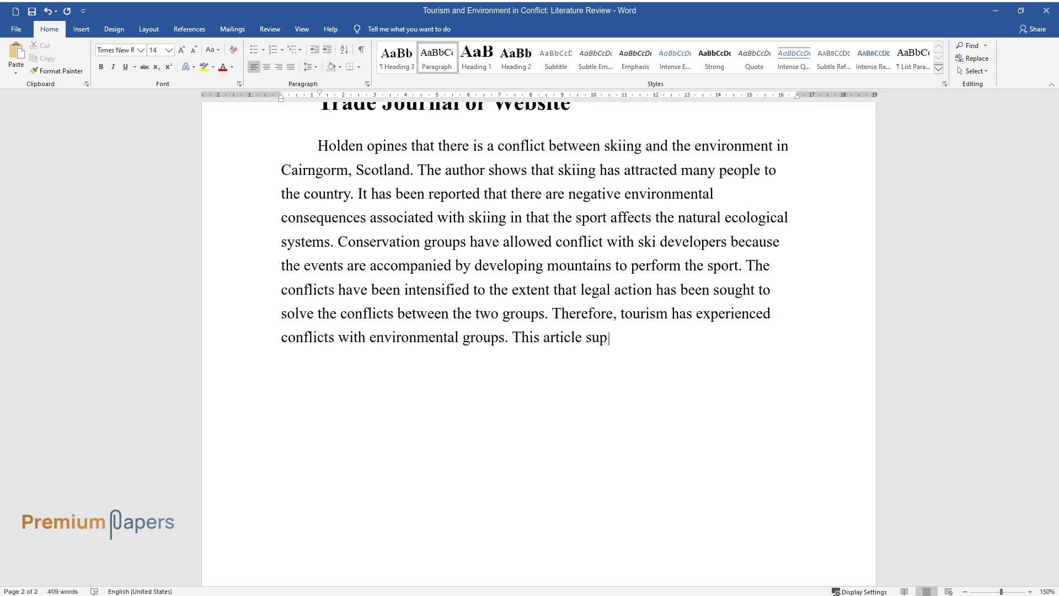
{"action": "type", "text": "ports the discussion in that it"}
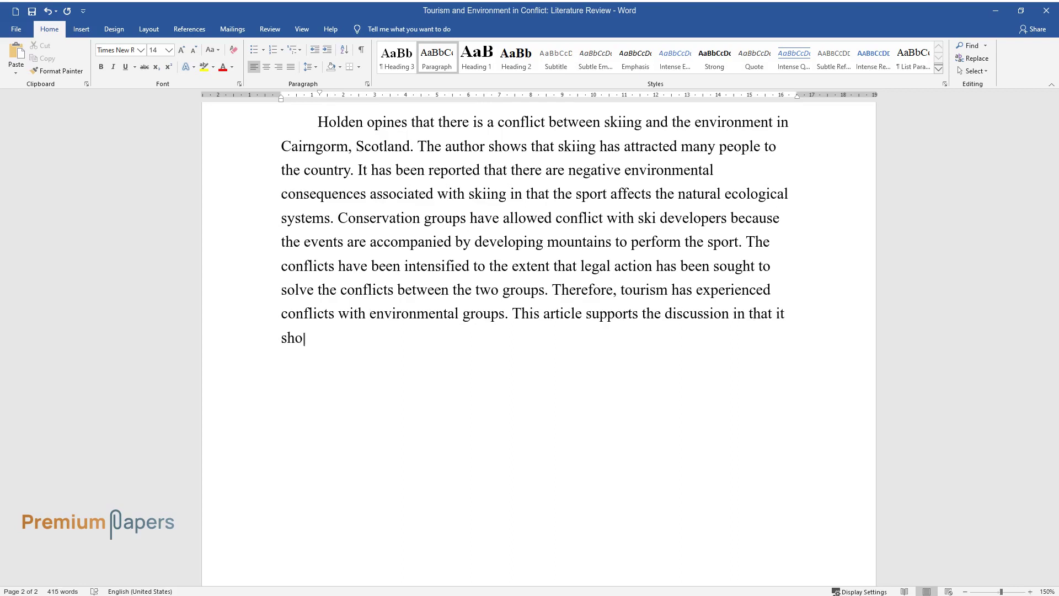
{"action": "type", "text": " shows the conflicts between tourism and "}
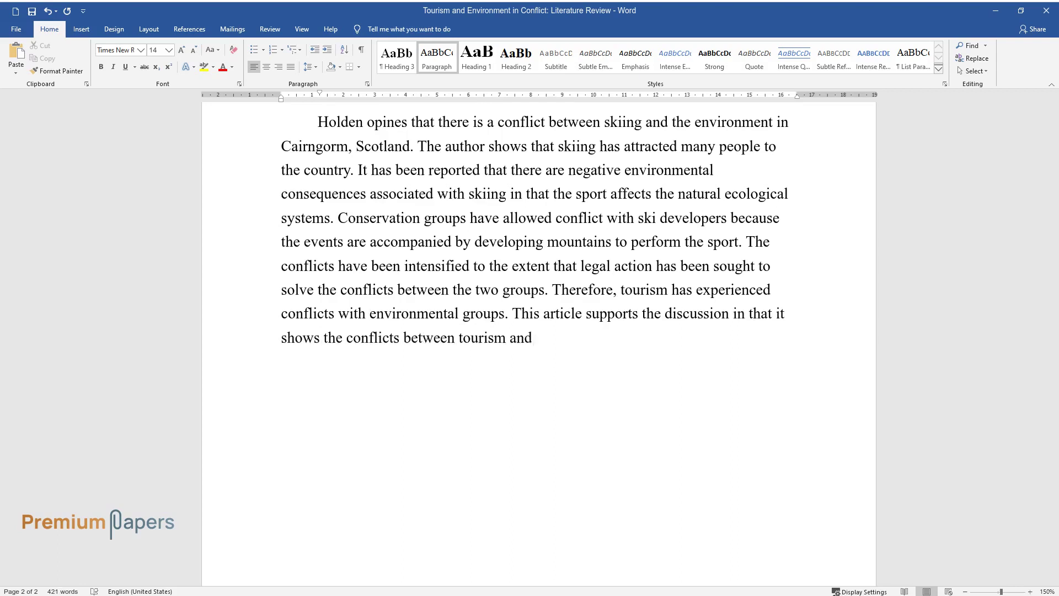
{"action": "type", "text": "the environment."}
{"action": "key", "text": "Return"}
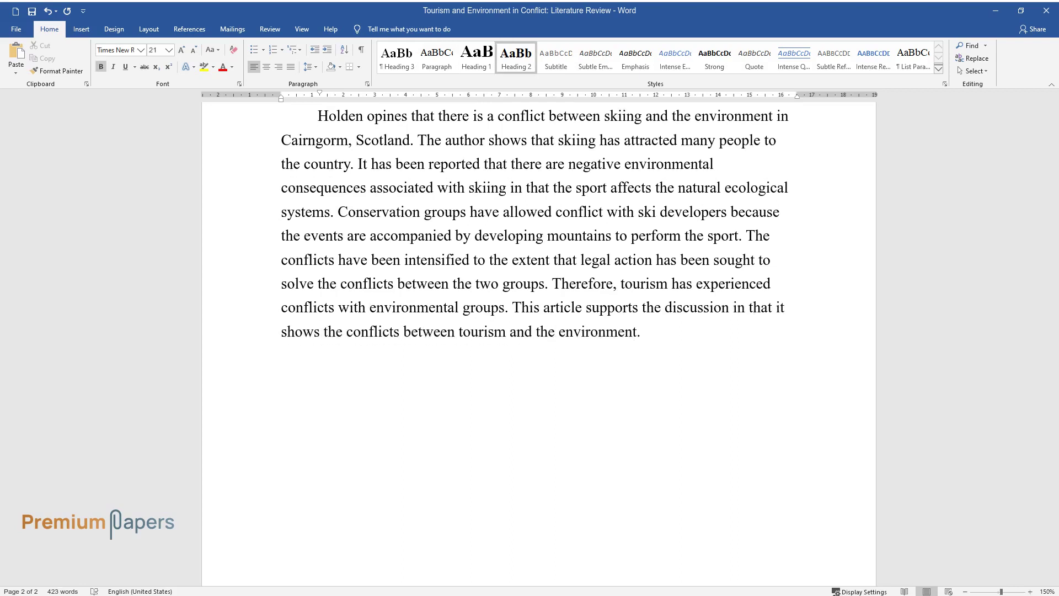
{"action": "type", "text": "An Opinion or News Sourc"}
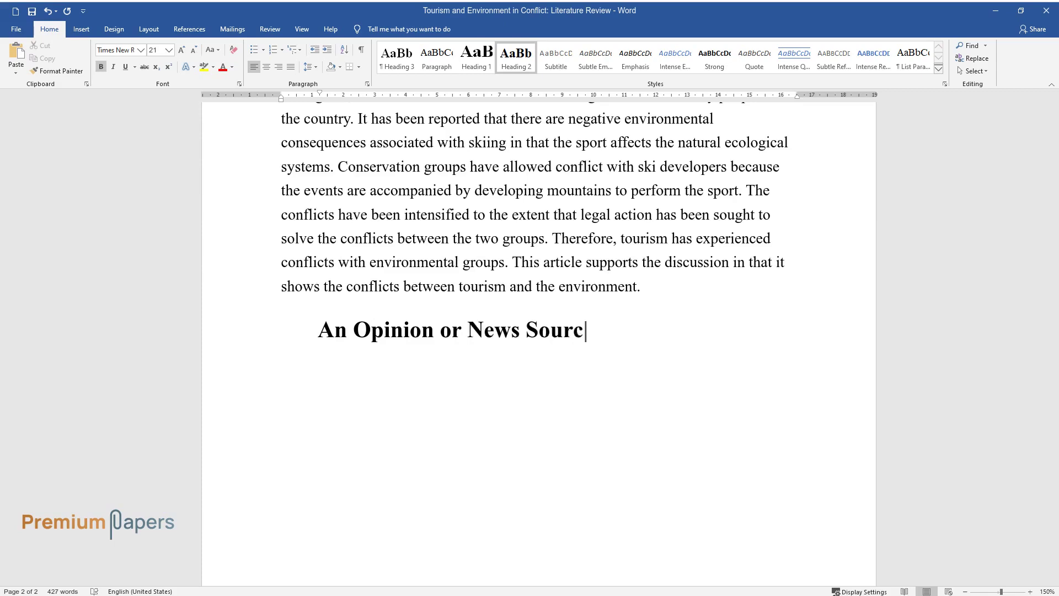
{"action": "type", "text": "e"}
Complete the Navarro paragraph on Puerto Rico's turtles, ending with 'reserve the animals.'
{"action": "key", "text": "Return"}
{"action": "type", "text": "Navarro explain"}
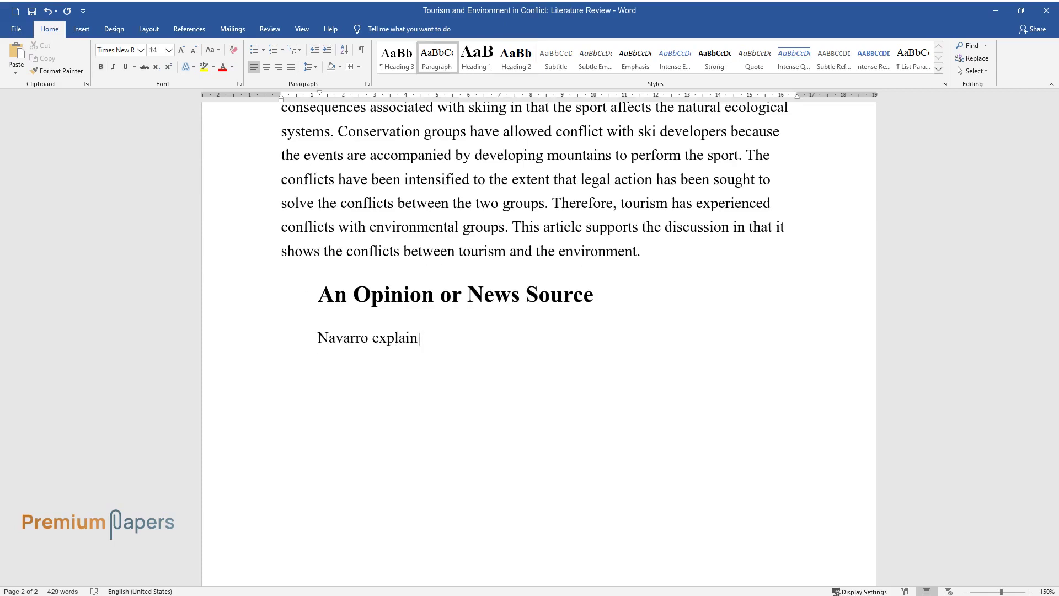
{"action": "type", "text": "s that the environment has been affe"}
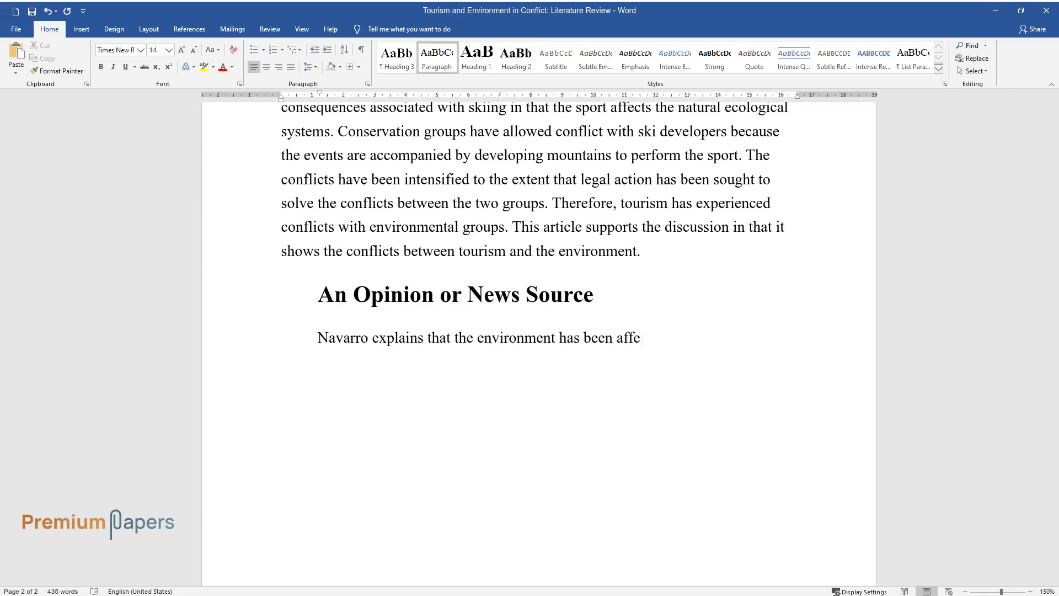
{"action": "type", "text": "cted by tourism activities. The arti"}
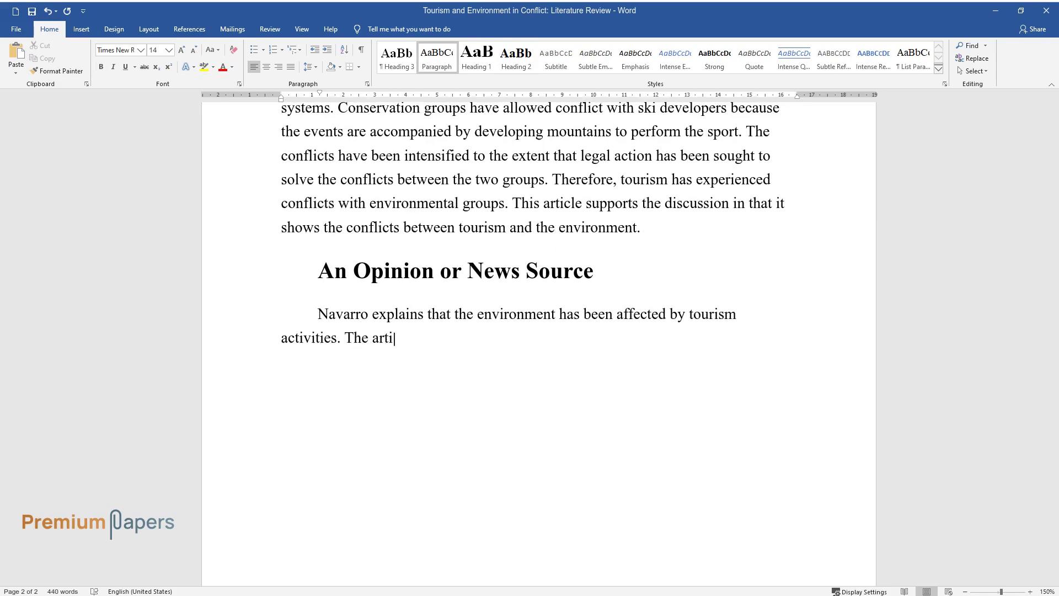
{"action": "type", "text": "cle shows that turtles have been af"}
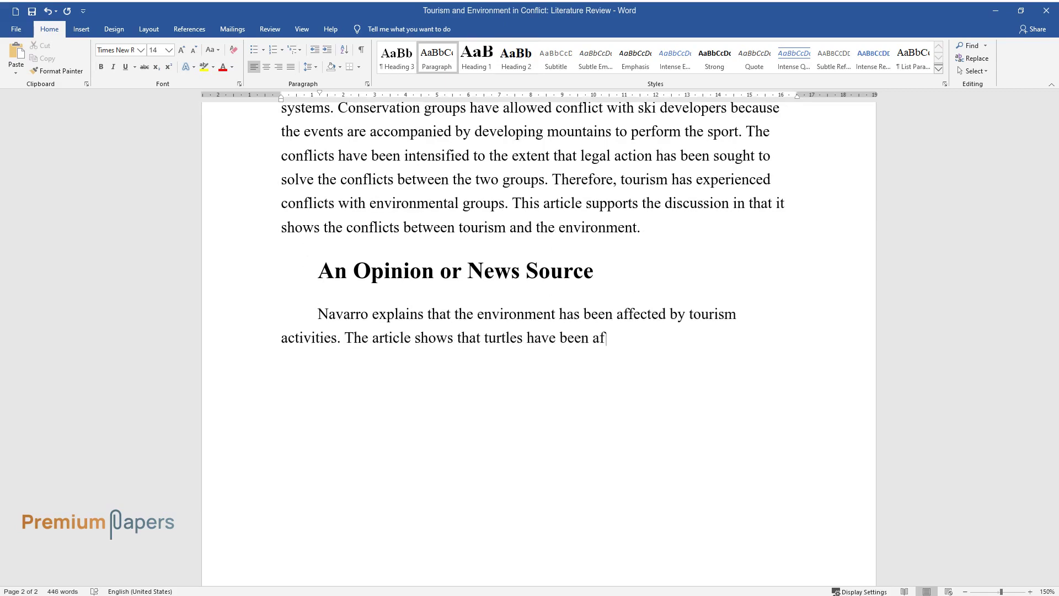
{"action": "type", "text": "fected in Puerto Rico. The "}
{"action": "type", "text": "turtles h"}
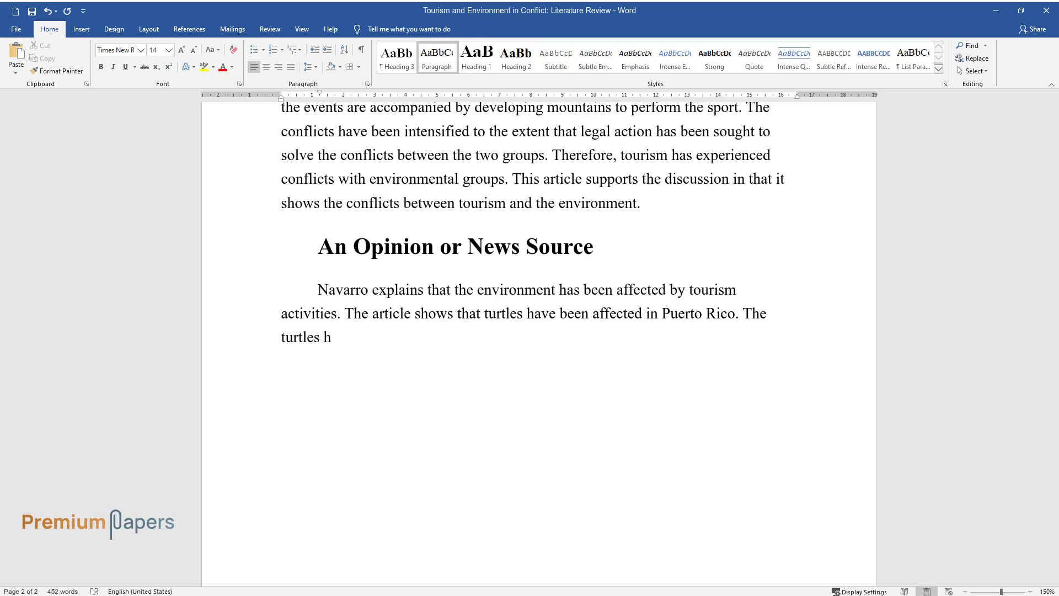
{"action": "type", "text": "ave increased in number, and the ani"}
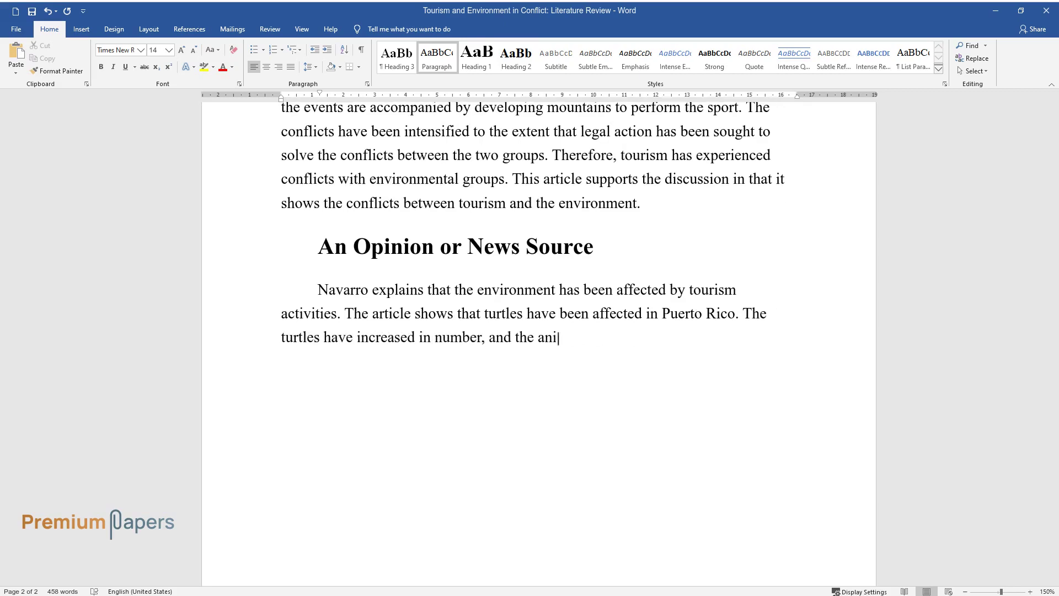
{"action": "type", "text": "mals are hunted for their precious "}
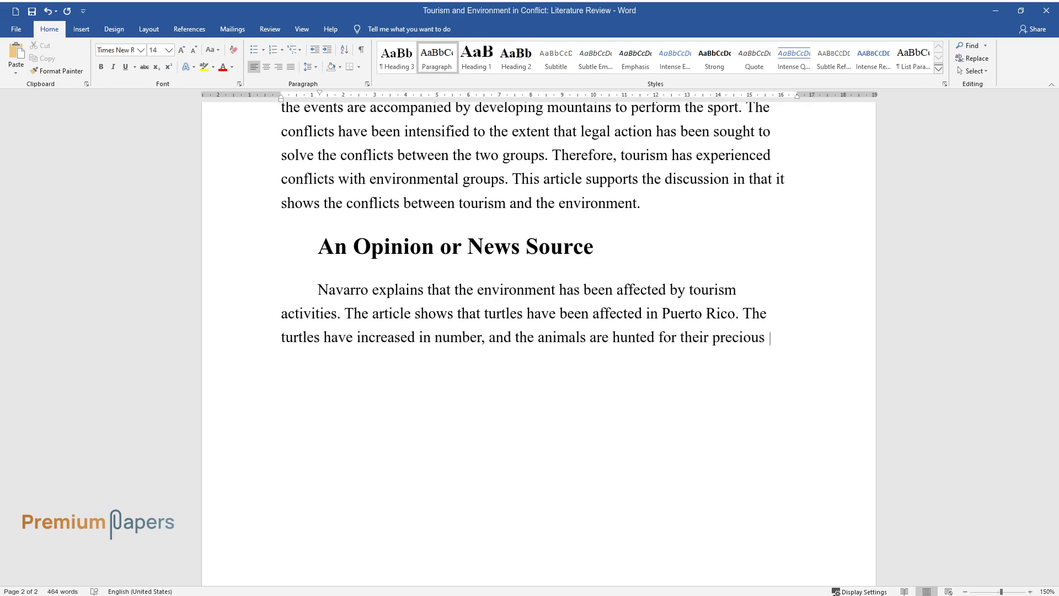
{"action": "type", "text": "leather. In addition, environmental"}
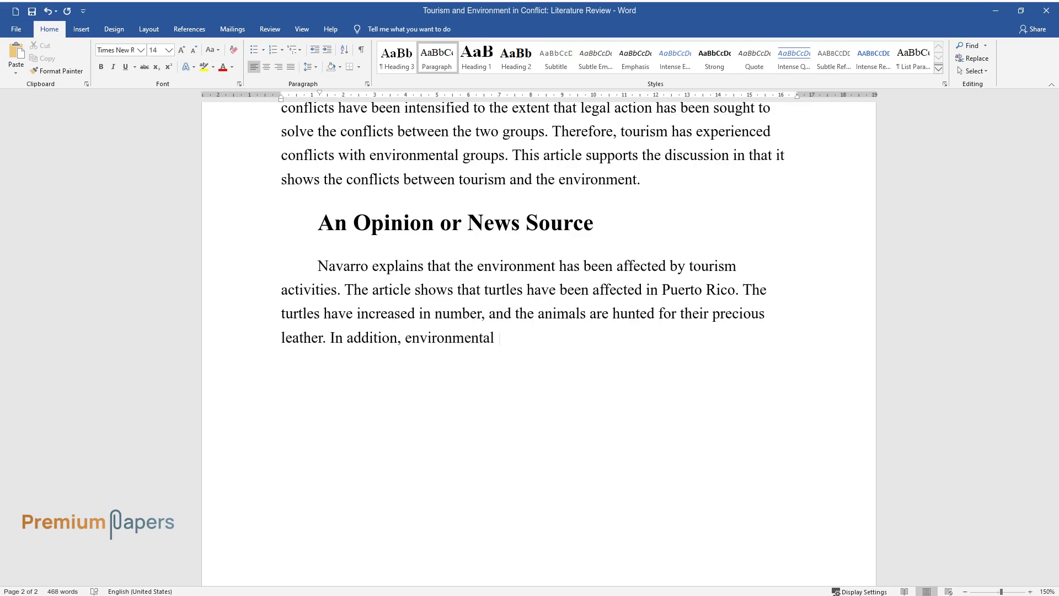
{"action": "type", "text": " groups have complained that the grow"}
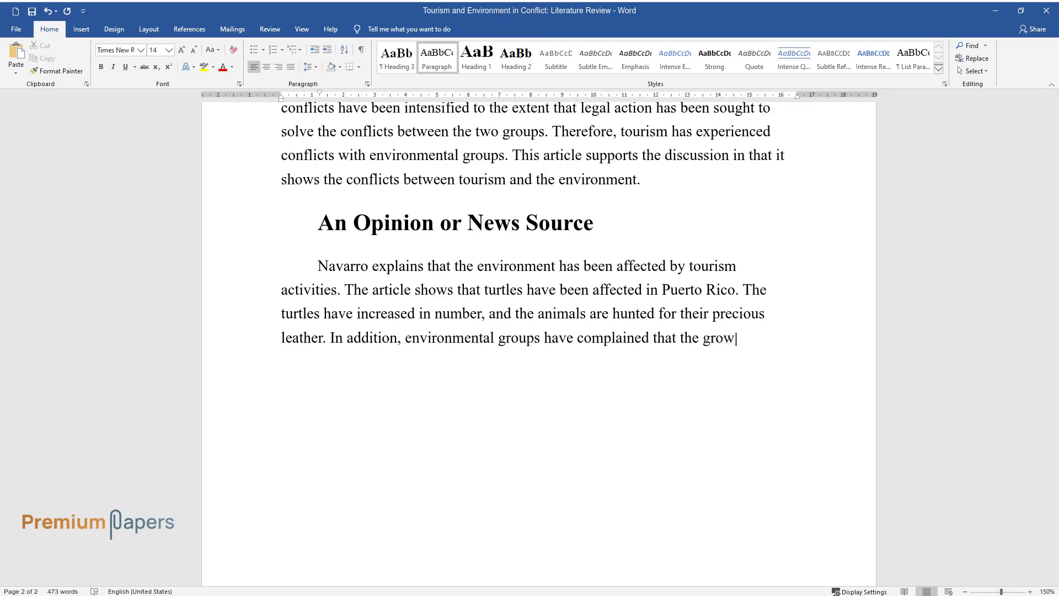
{"action": "type", "text": "th of turtles in the region has affe"}
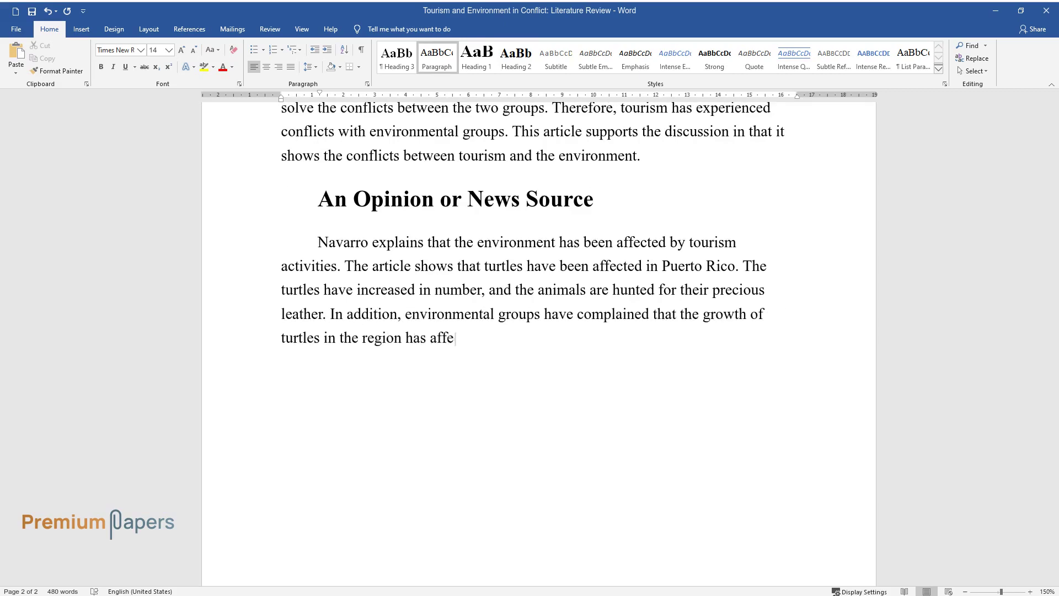
{"action": "type", "text": "cted the environment. The increasin"}
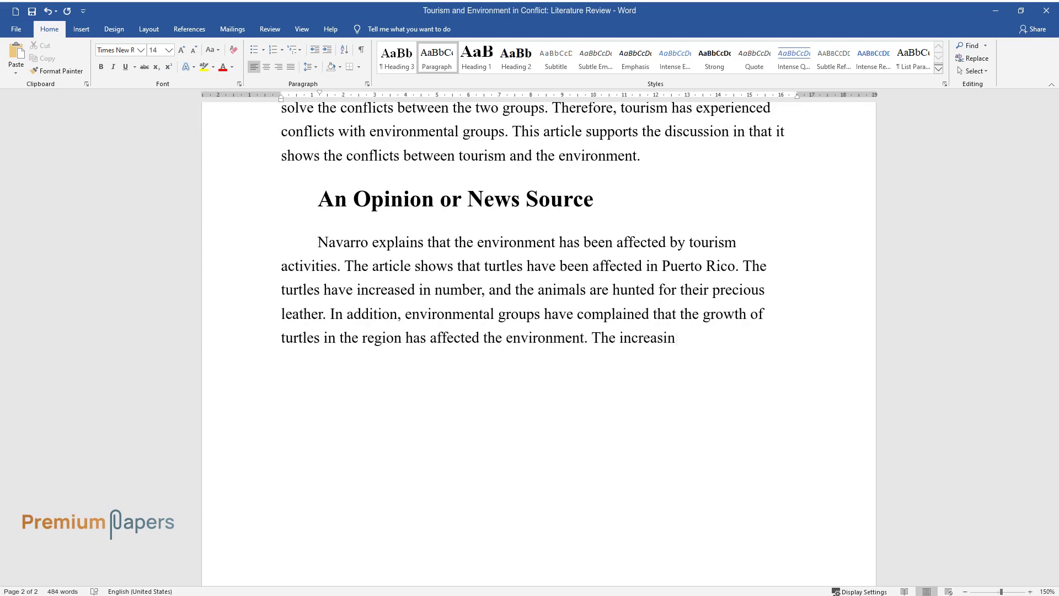
{"action": "type", "text": "g population of"}
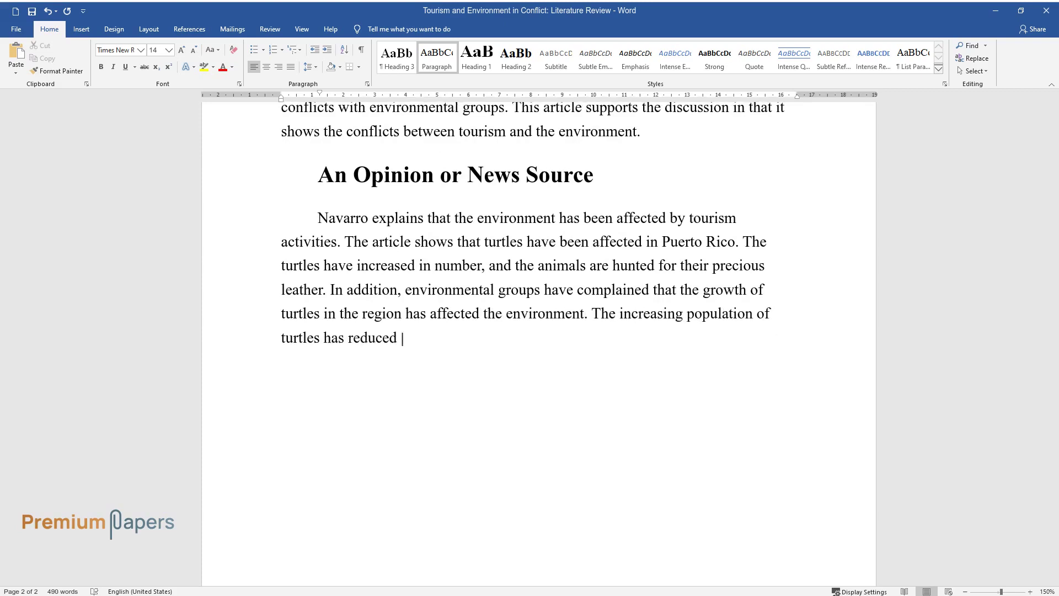
{"action": "type", "text": " turtles has reduced the space available to reserve the a"}
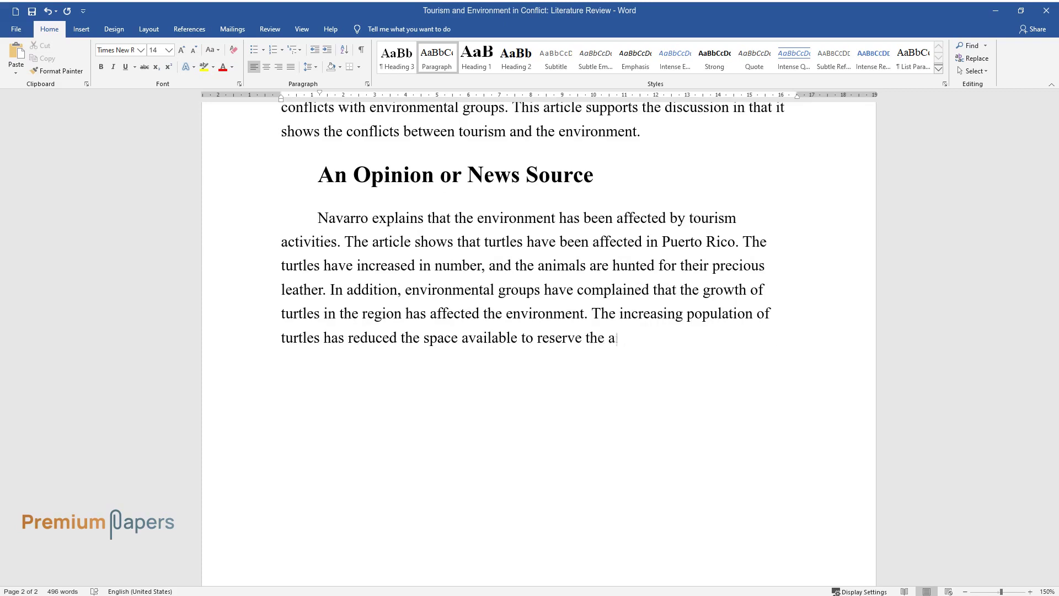
{"action": "type", "text": "nimals."}
{"action": "key", "text": "Return"}
{"action": "type", "text": "Th"}
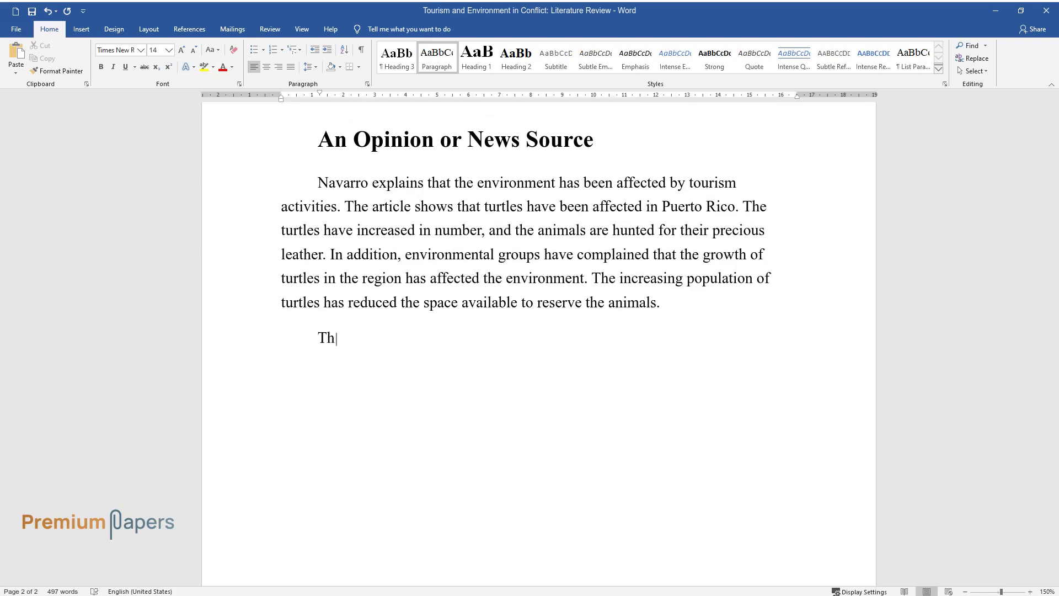
{"action": "type", "text": "ere is not enough space to keep the turtles,"}
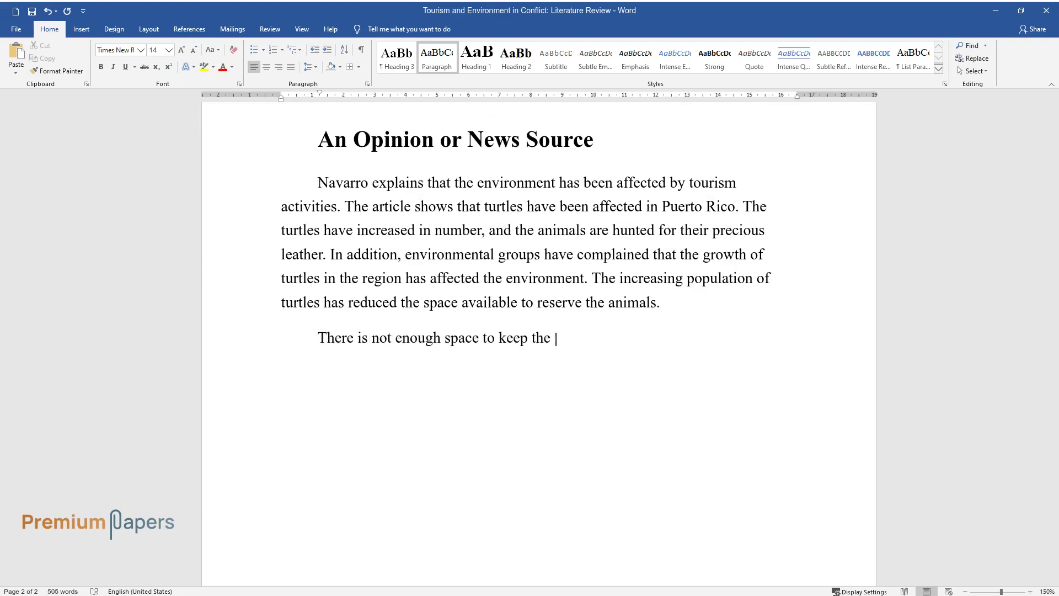
{"action": "type", "text": " and this has caused enviro"}
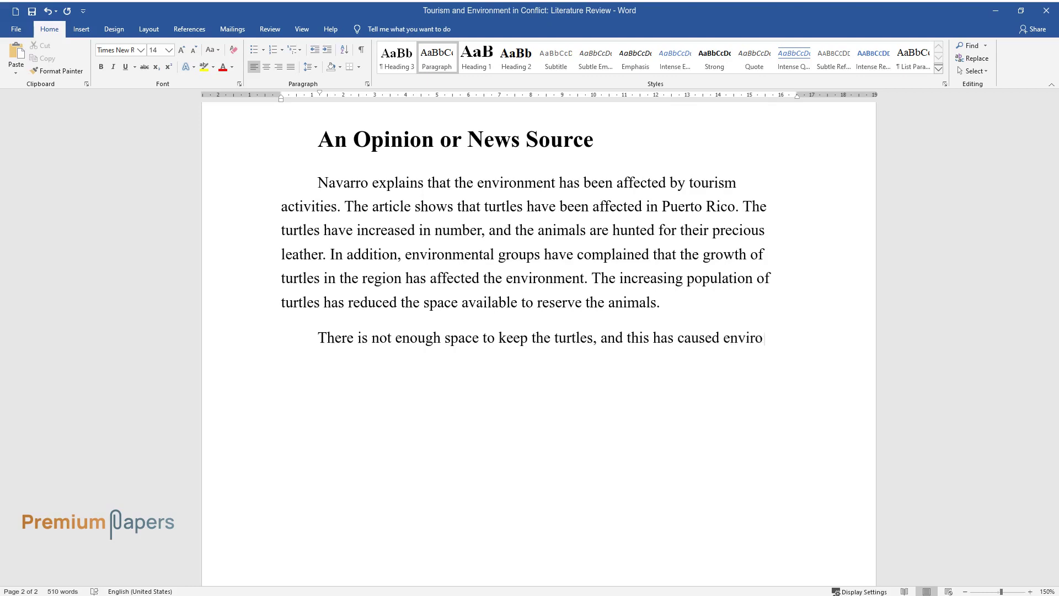
{"action": "type", "text": "nmental damage to the limited space. The conf"}
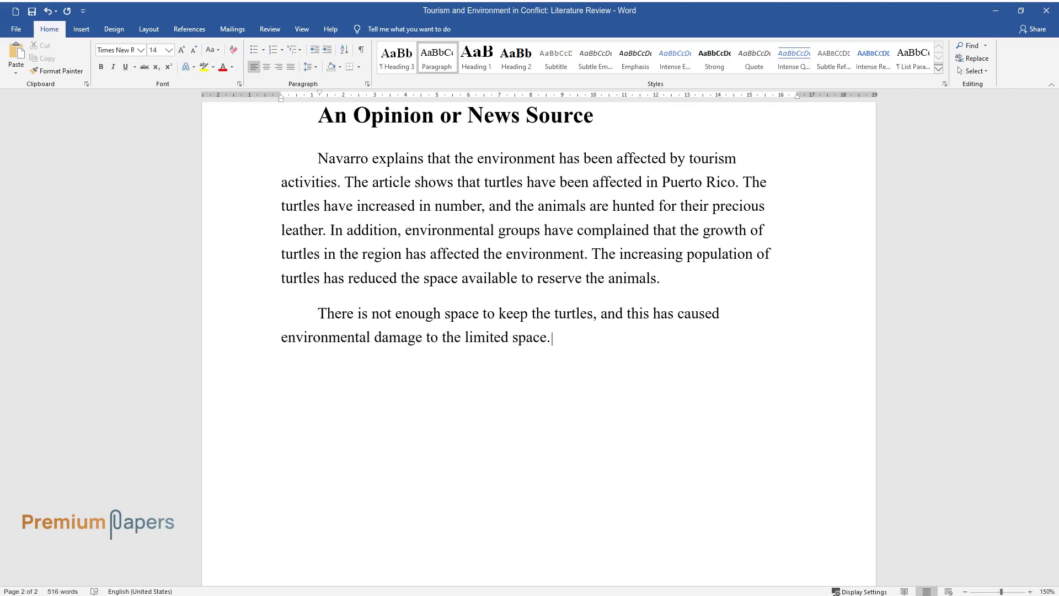
{"action": "type", "text": "lict between the turtles an"}
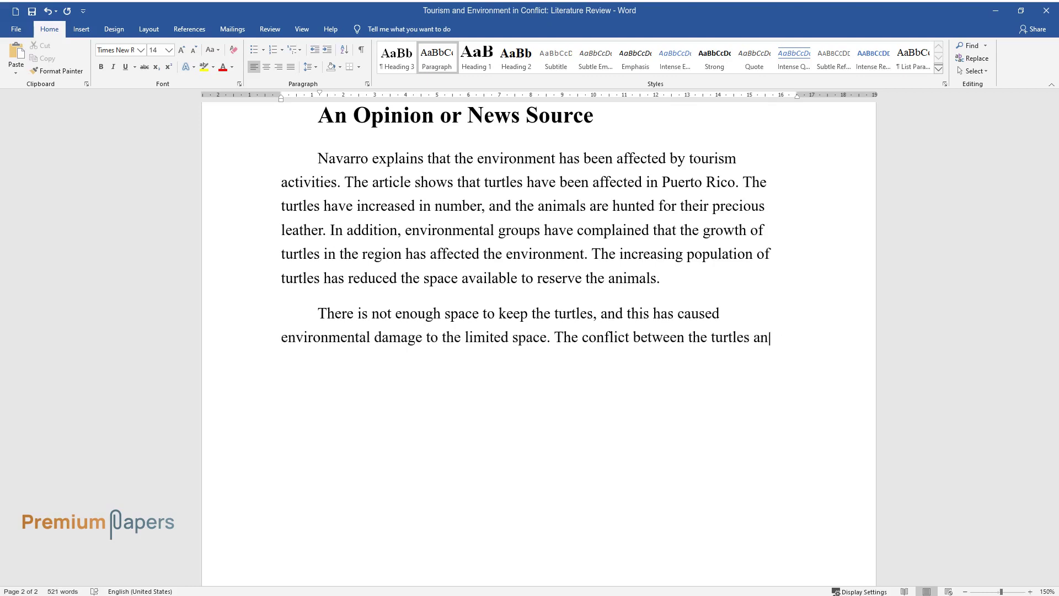
{"action": "type", "text": "d human beings has been experienced "}
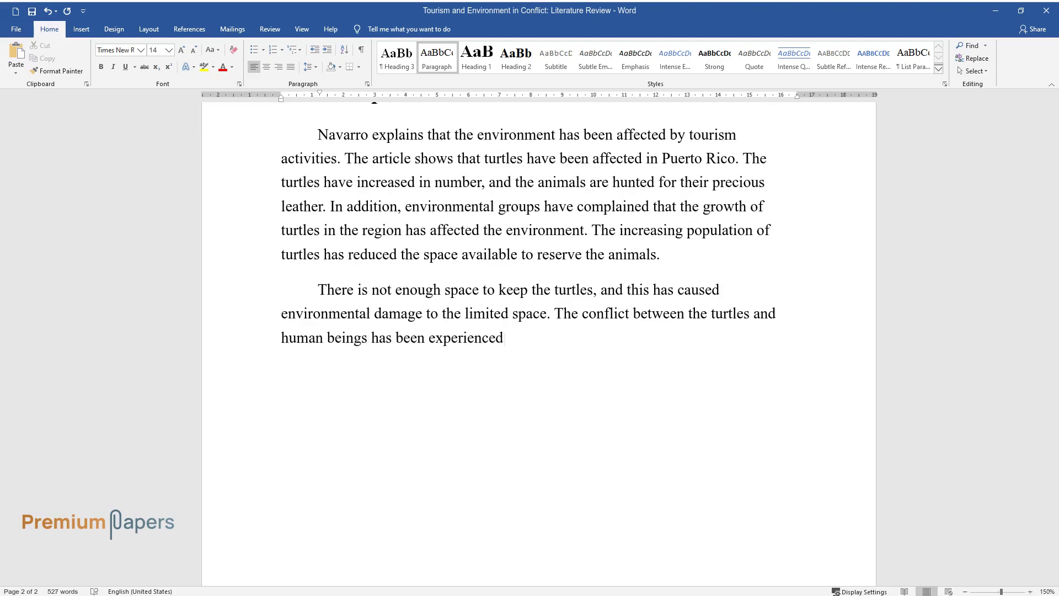
{"action": "type", "text": "because the turtles have encroached"}
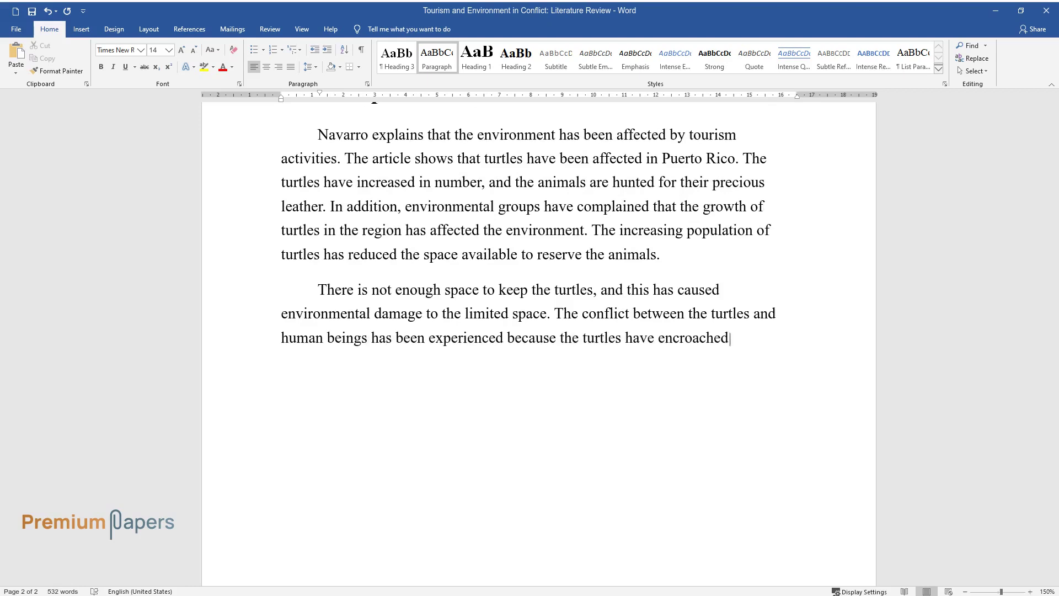
{"action": "type", "text": " the man-made ecosystems. On the oth"}
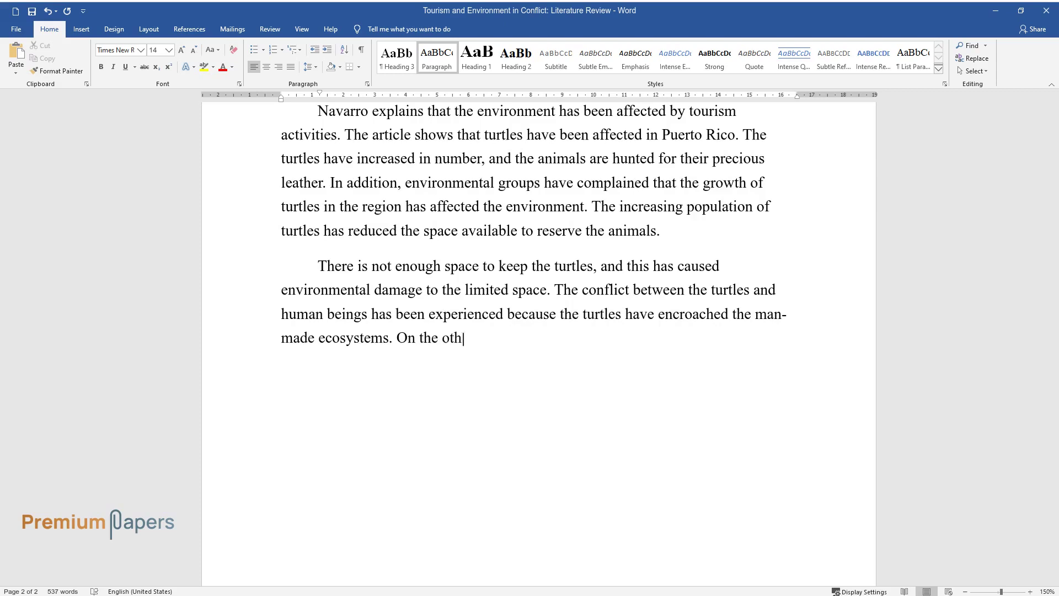
{"action": "type", "text": "er hand, people have hunted turtles "}
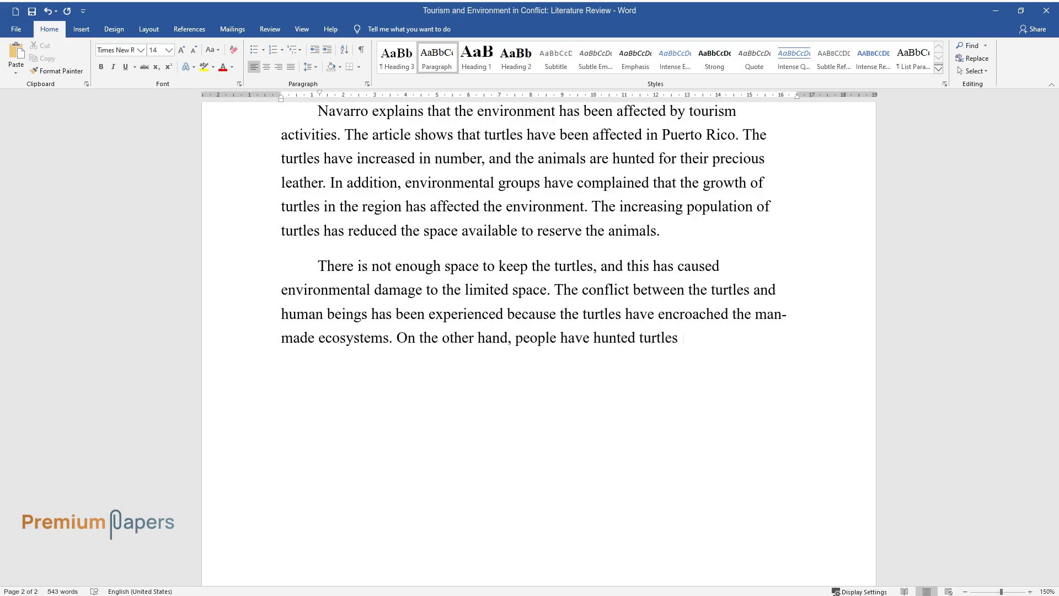
{"action": "type", "text": "because the animals have "}
{"action": "type", "text": "increased in large numbers. The government ha"}
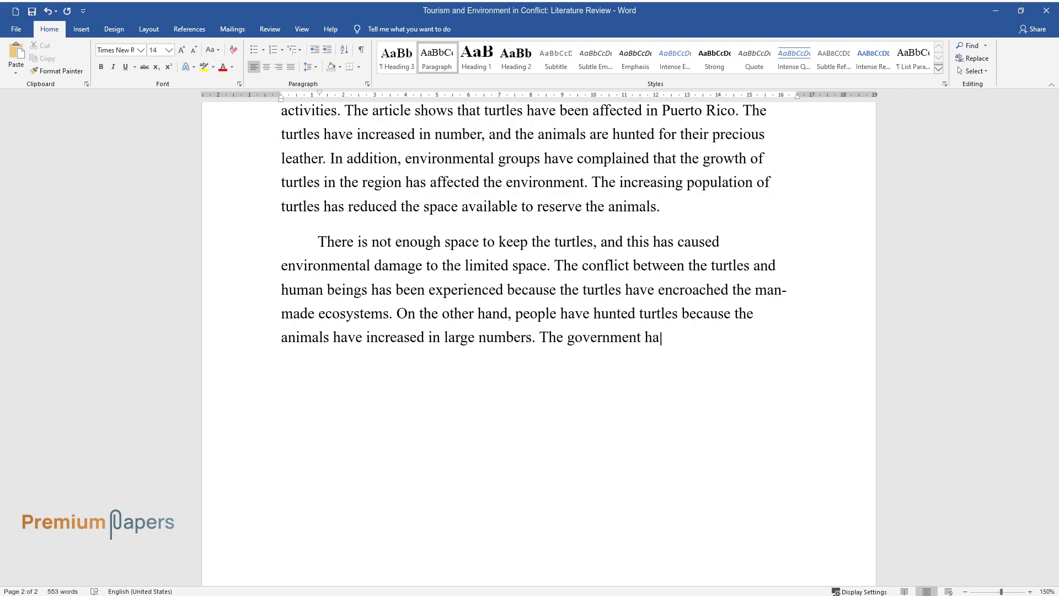
{"action": "type", "text": "s supported the"}
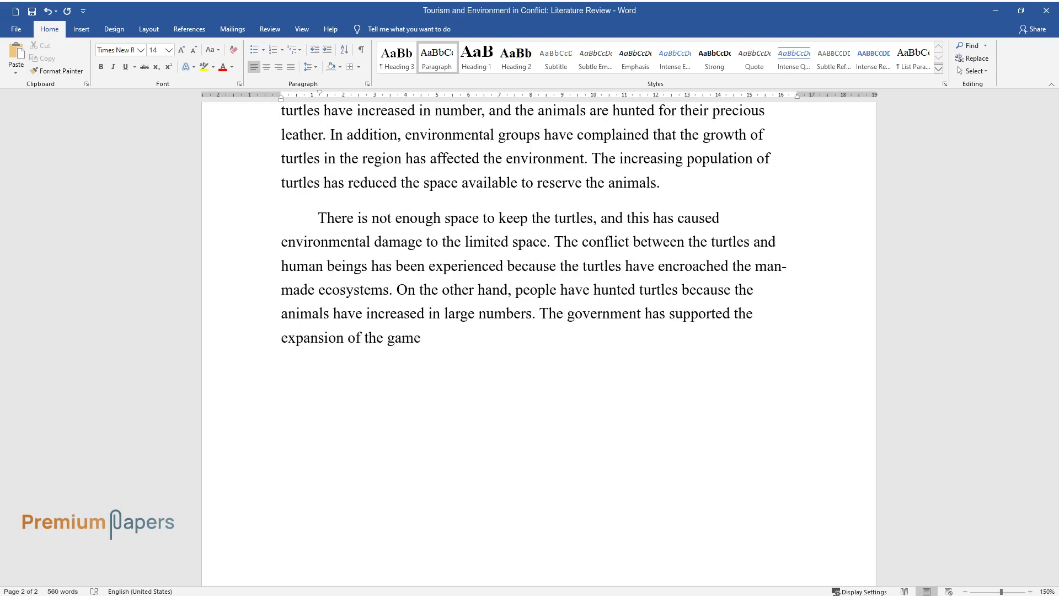
{"action": "type", "text": " expansion of the game sites to support the turtles. Howeve"}
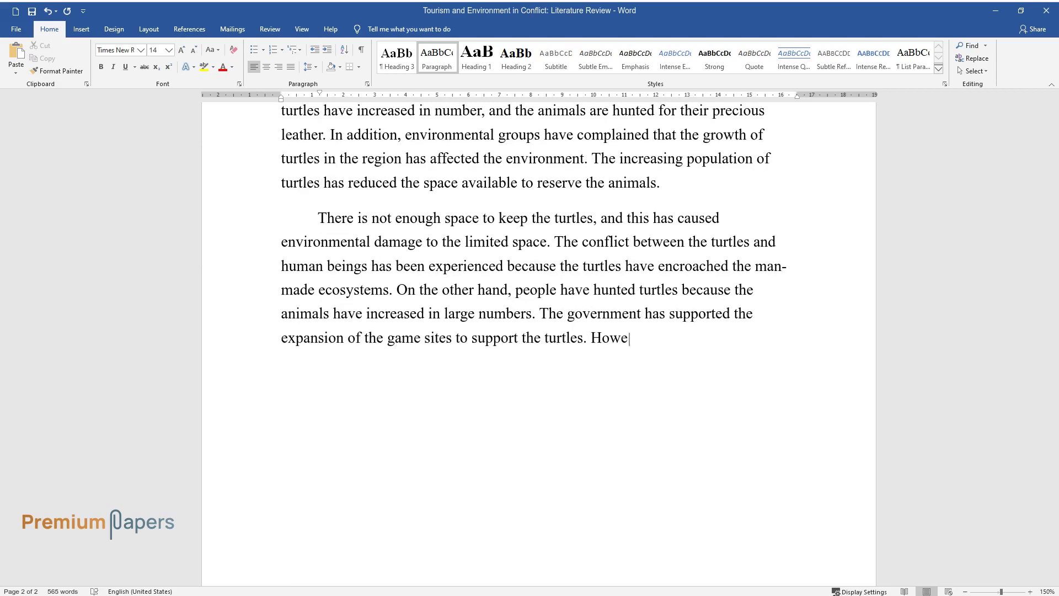
{"action": "type", "text": "r, environmental groups"}
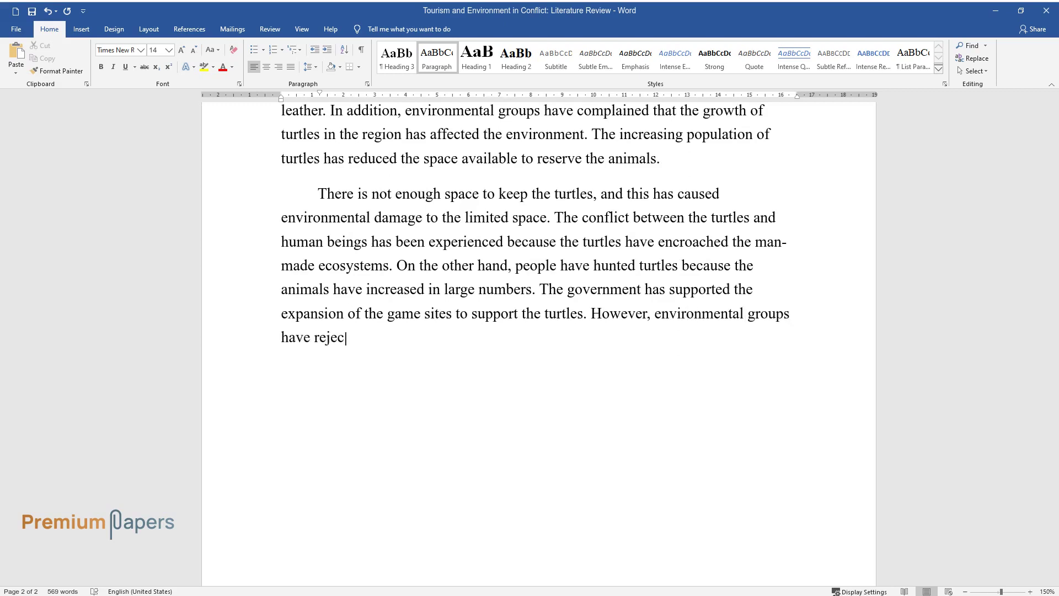
{"action": "type", "text": " have rejected the decisions provided by the go"}
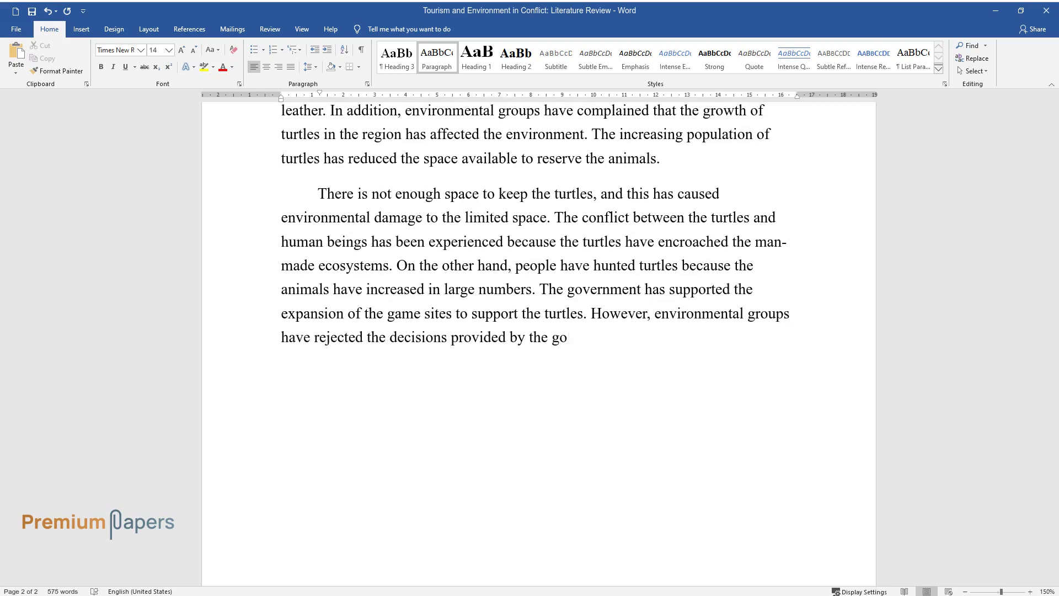
{"action": "type", "text": "vernment. Therefore, this article sh"}
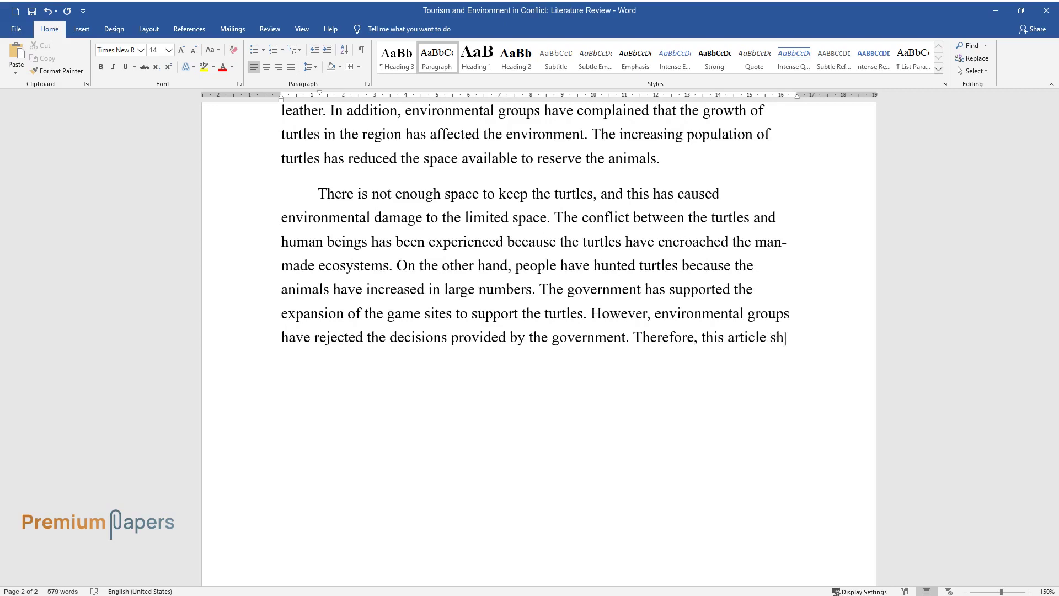
{"action": "type", "text": "ows that tourism growth has affecte"}
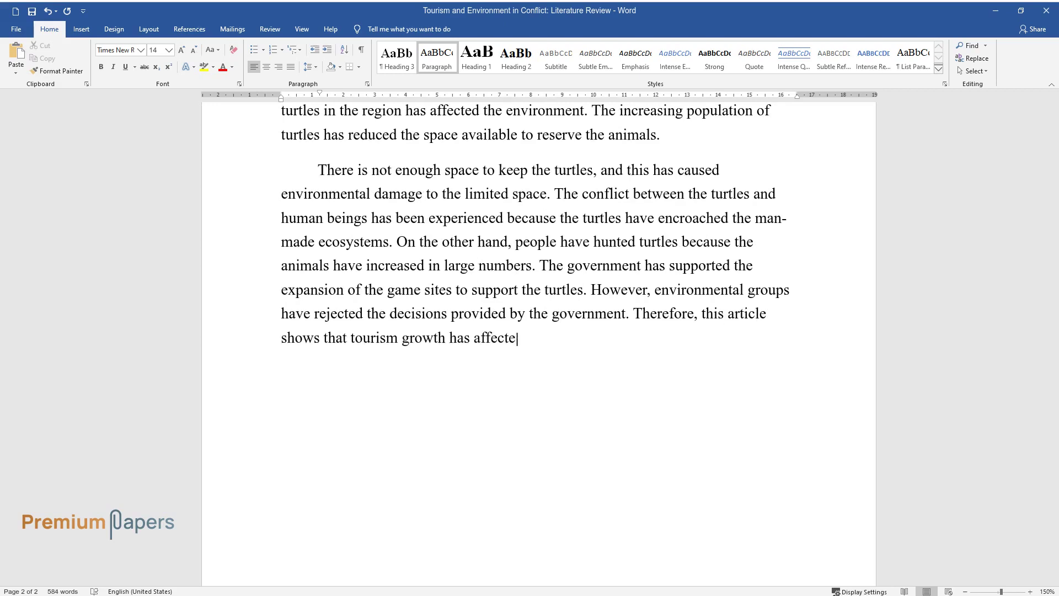
{"action": "type", "text": "d the environment."}
Finish the second turtle paragraph on turtles encroaching and government game sites
{"action": "key", "text": "Return"}
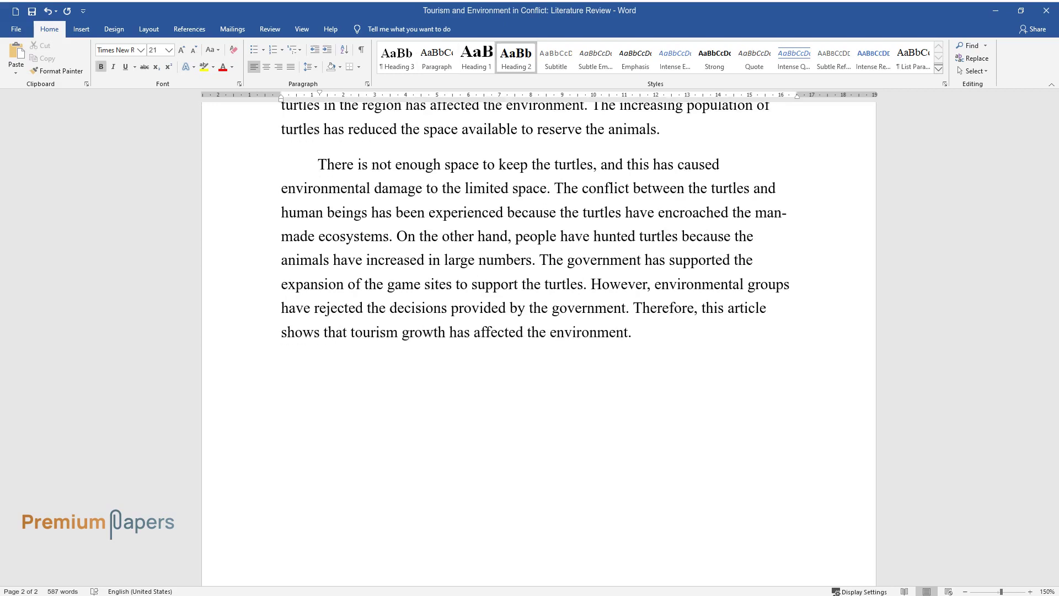
{"action": "type", "text": "Popular Information Sour"}
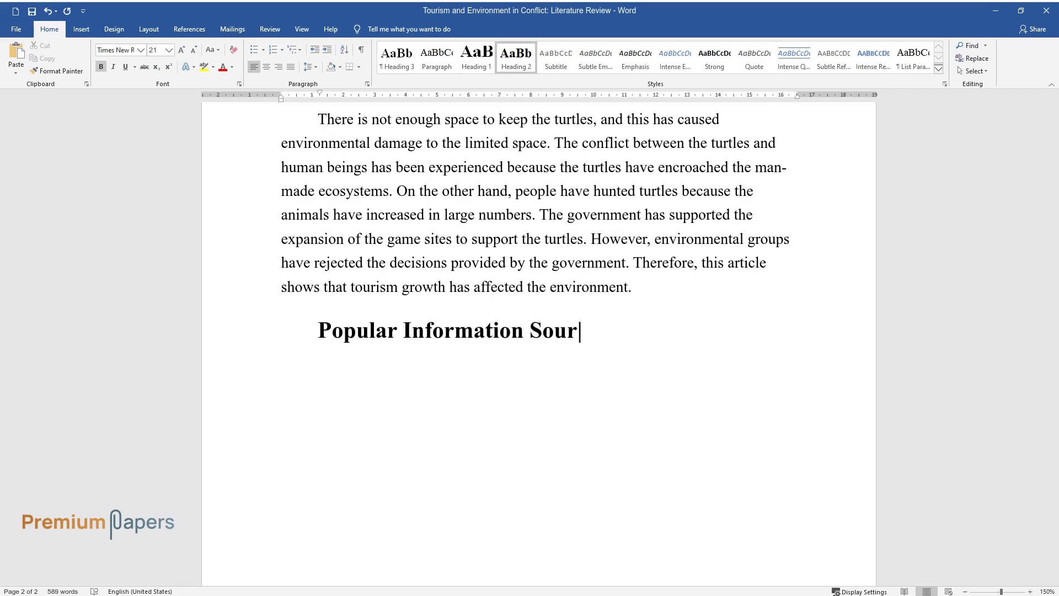
{"action": "type", "text": "ce"}
Write the Popular Information Source paragraph on Fennell's ethical tourism book
{"action": "key", "text": "Return"}
{"action": "type", "text": "Ethical tourism "}
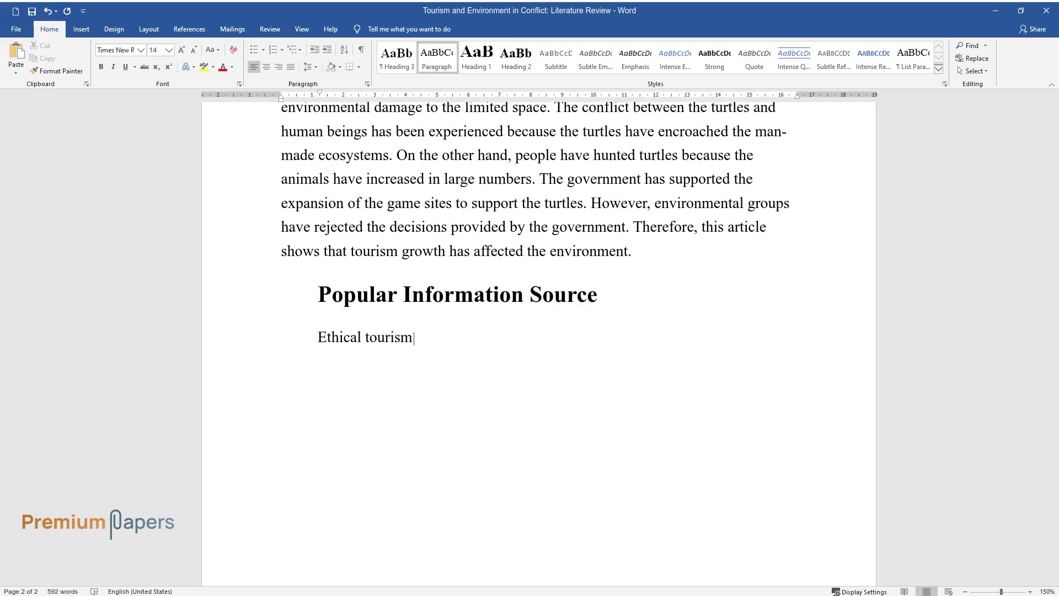
{"action": "type", "text": "has been explained in the book a"}
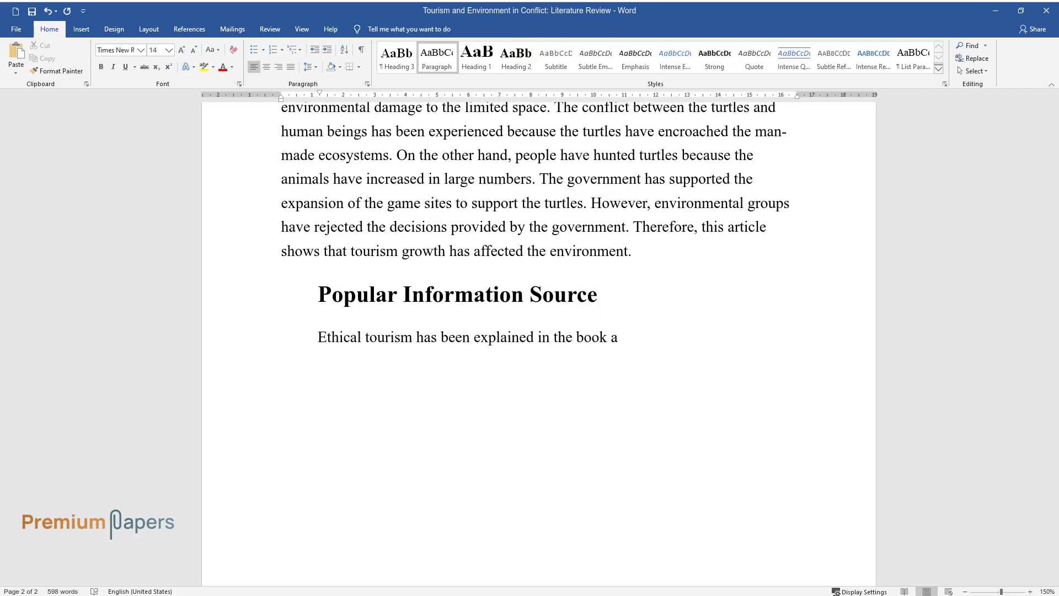
{"action": "type", "text": "uthored by Fennell. The au"}
{"action": "type", "text": "thor exp"}
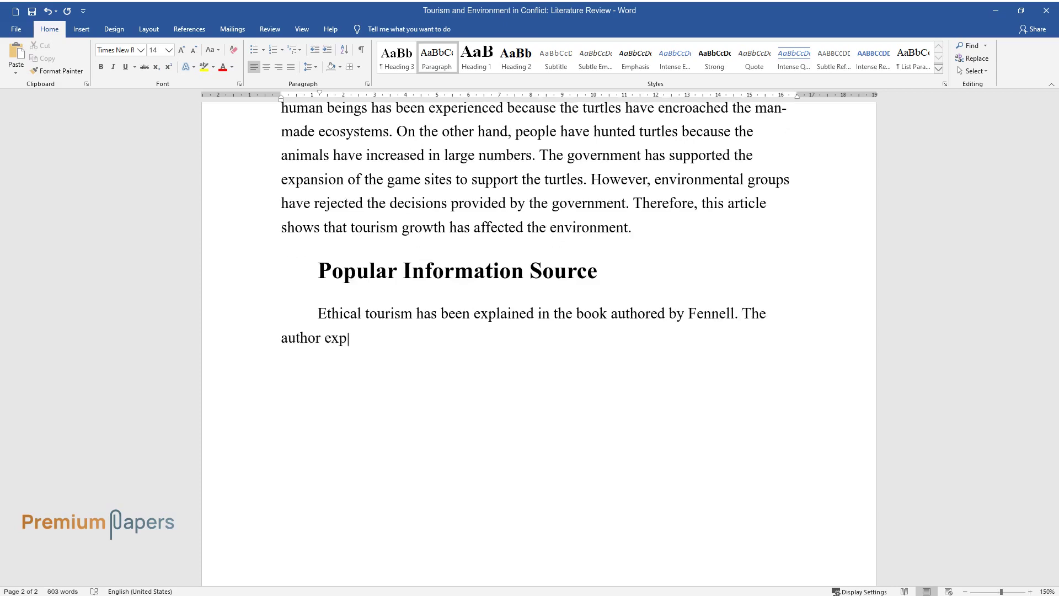
{"action": "type", "text": "resses that tourism has impacted t"}
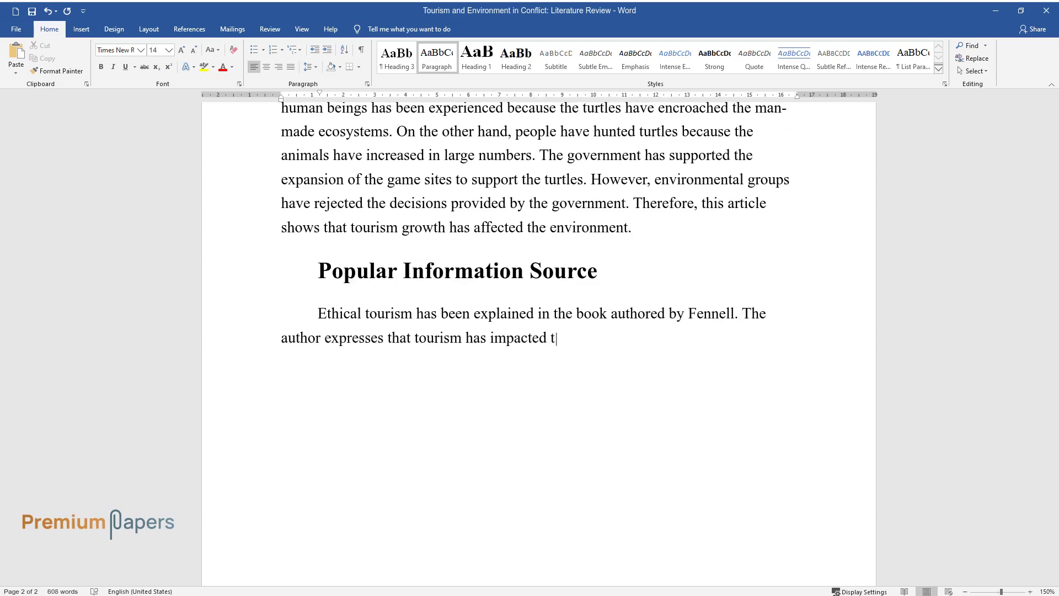
{"action": "type", "text": "he environment, and ethics should"}
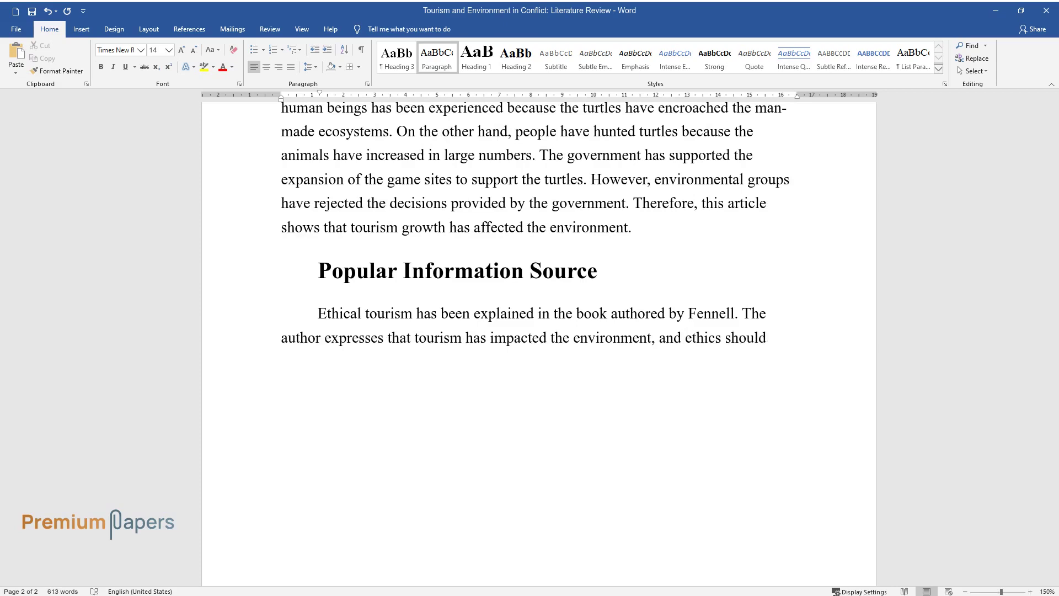
{"action": "type", "text": " be installed to p"}
{"action": "type", "text": "rotect the enviro"}
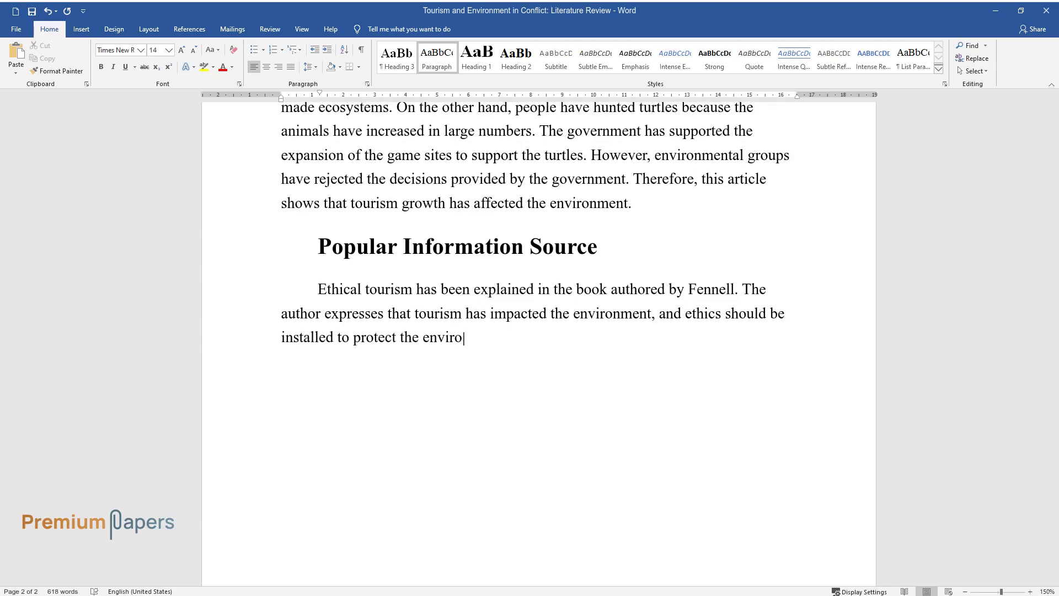
{"action": "type", "text": "nment. Even though tourism creates"}
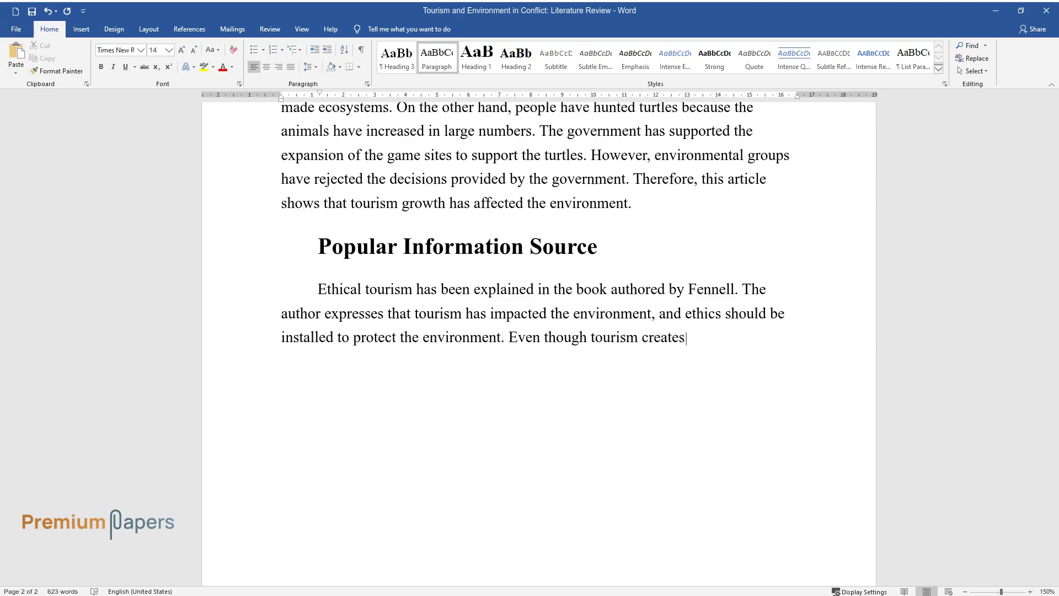
{"action": "type", "text": " wealth and empl"}
{"action": "type", "text": "oyment in a count"}
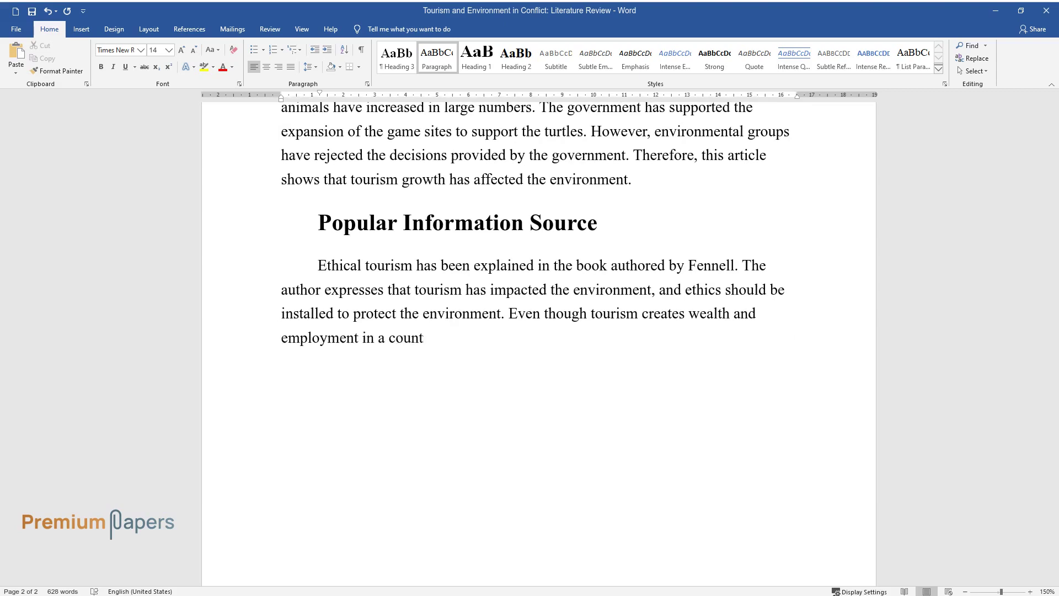
{"action": "type", "text": "ry, there are costs associated wit"}
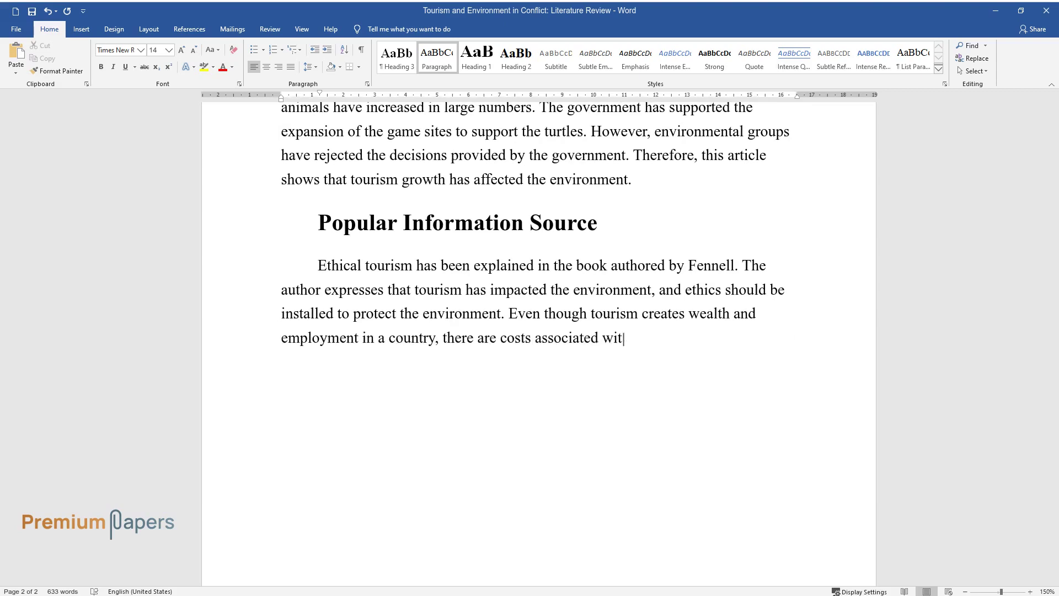
{"action": "type", "text": "h tourism. The author shows that inter"}
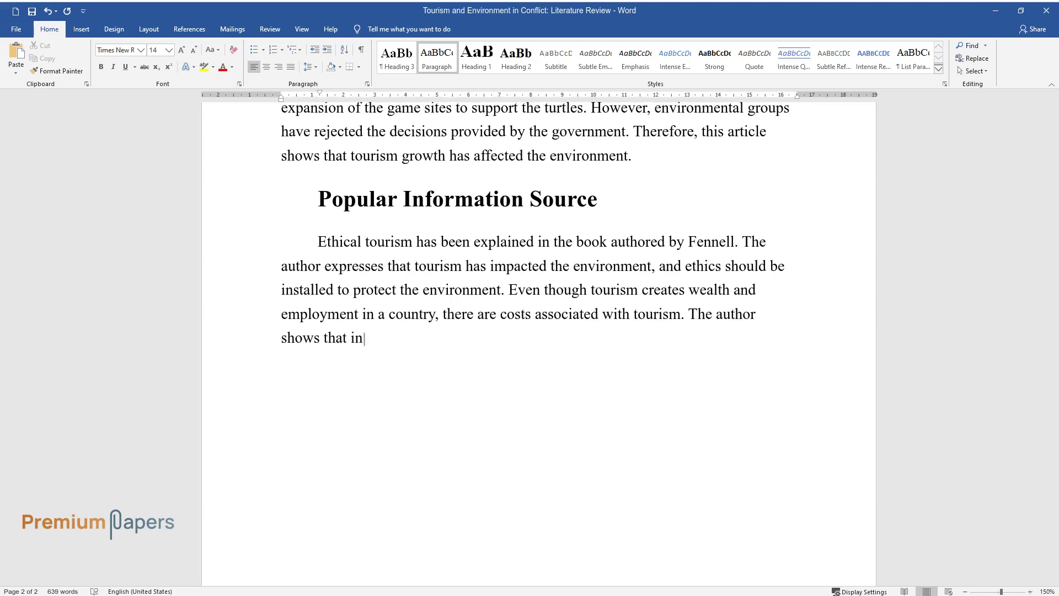
{"action": "type", "text": "national bodies, such as the WTO, have "}
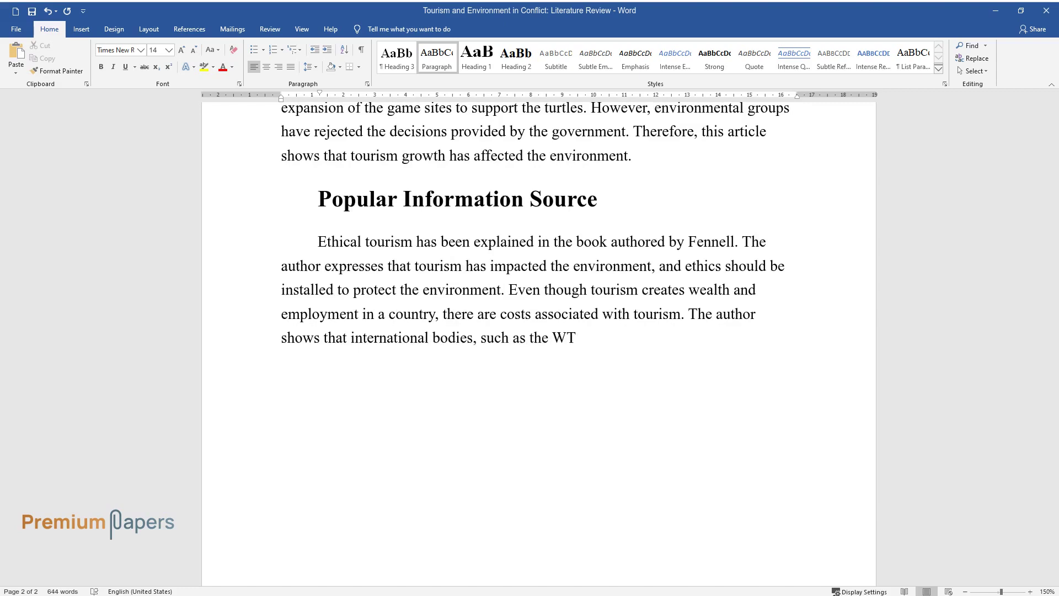
{"action": "type", "text": "been concerned about the "}
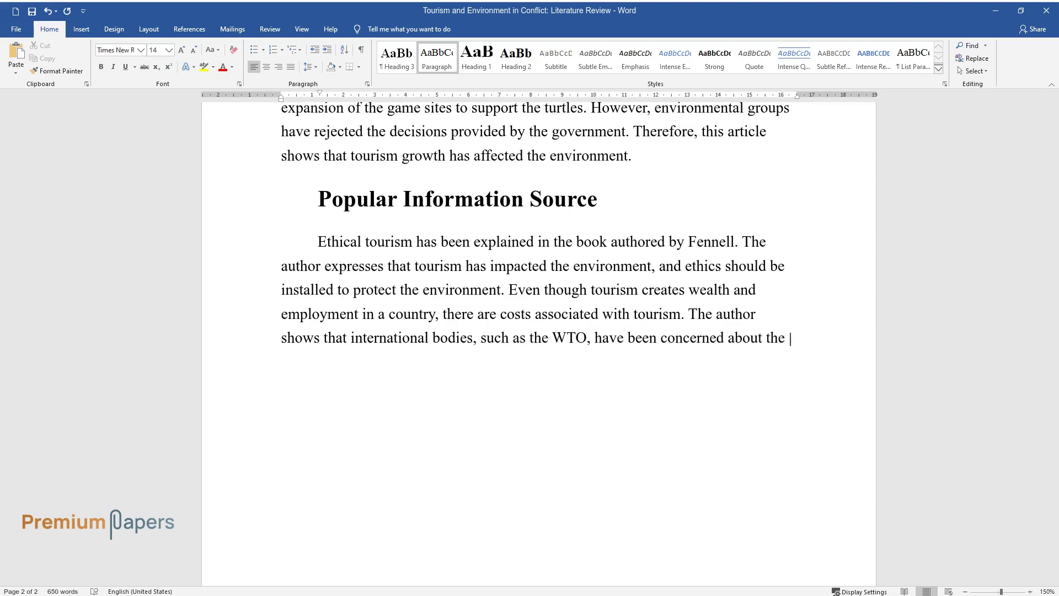
{"action": "type", "text": "impact of the growing tourism trade"}
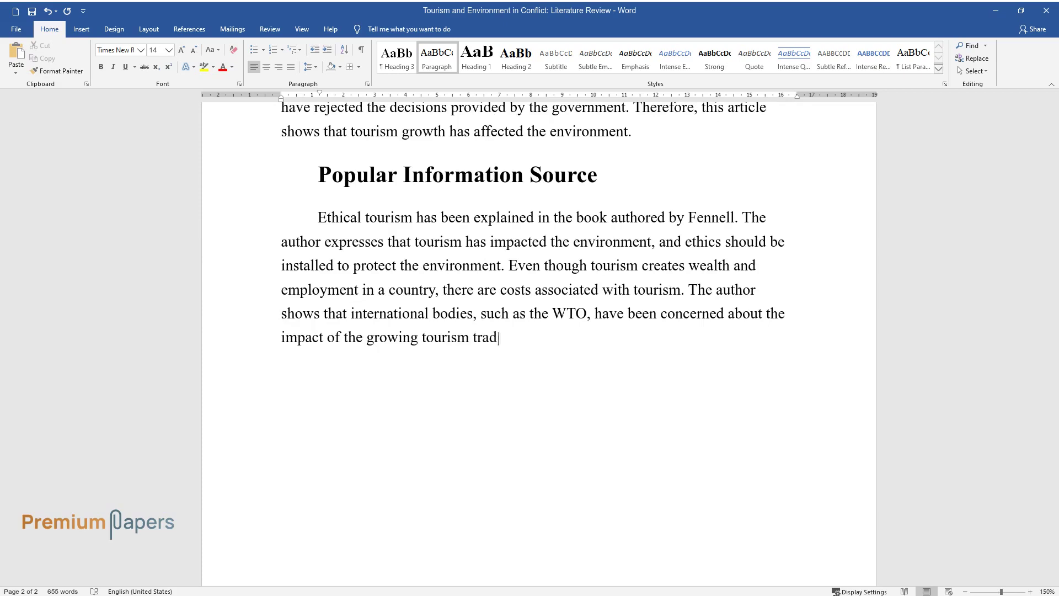
{"action": "type", "text": " on the environment. Competition"}
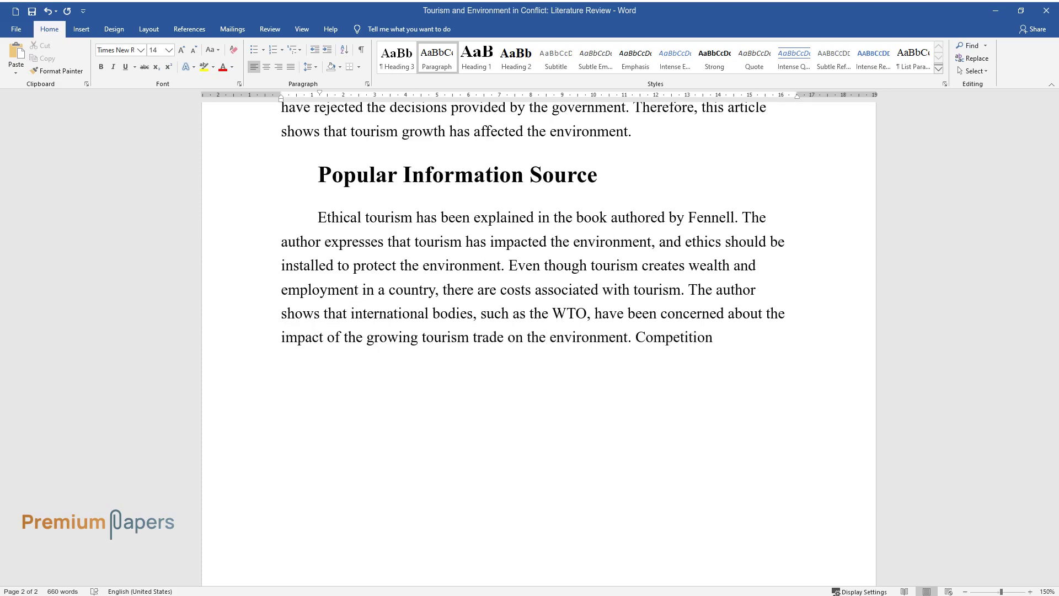
{"action": "type", "text": " between tourism and society has b"}
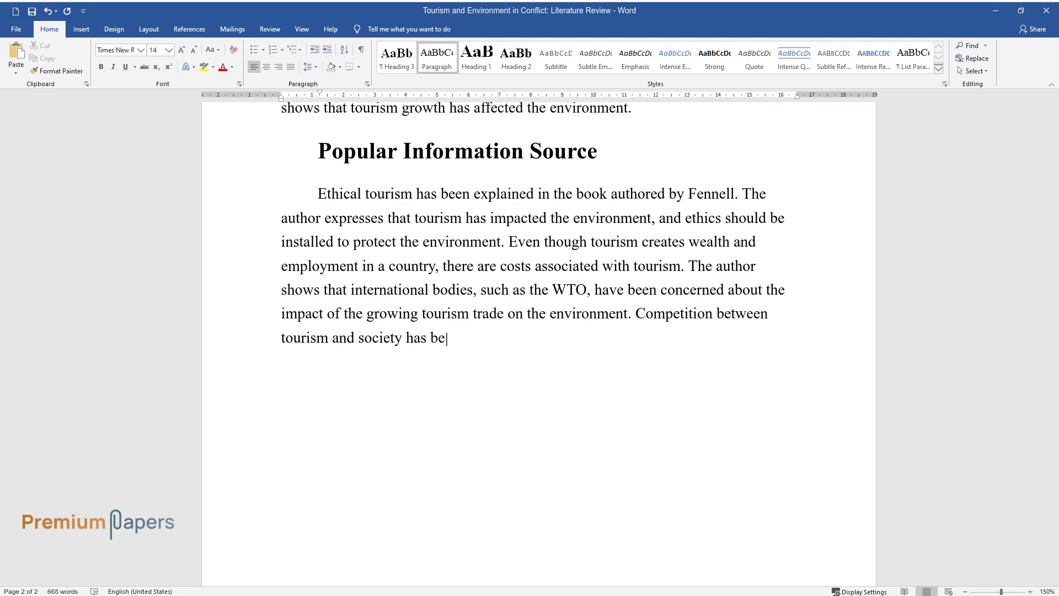
{"action": "type", "text": "een experienced. This scenario has"}
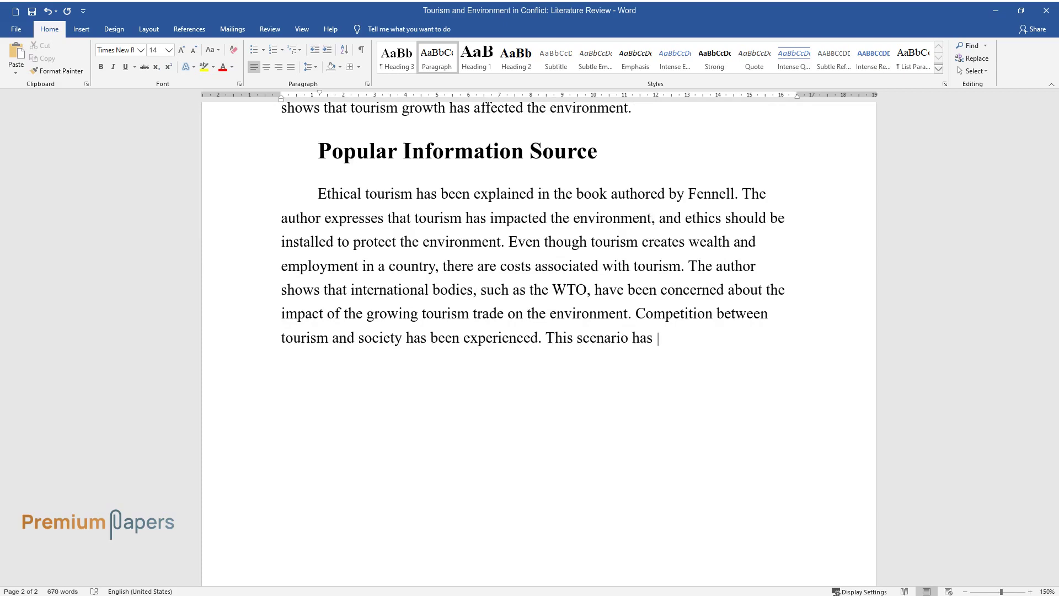
{"action": "type", "text": " caused conflicts, and ther"}
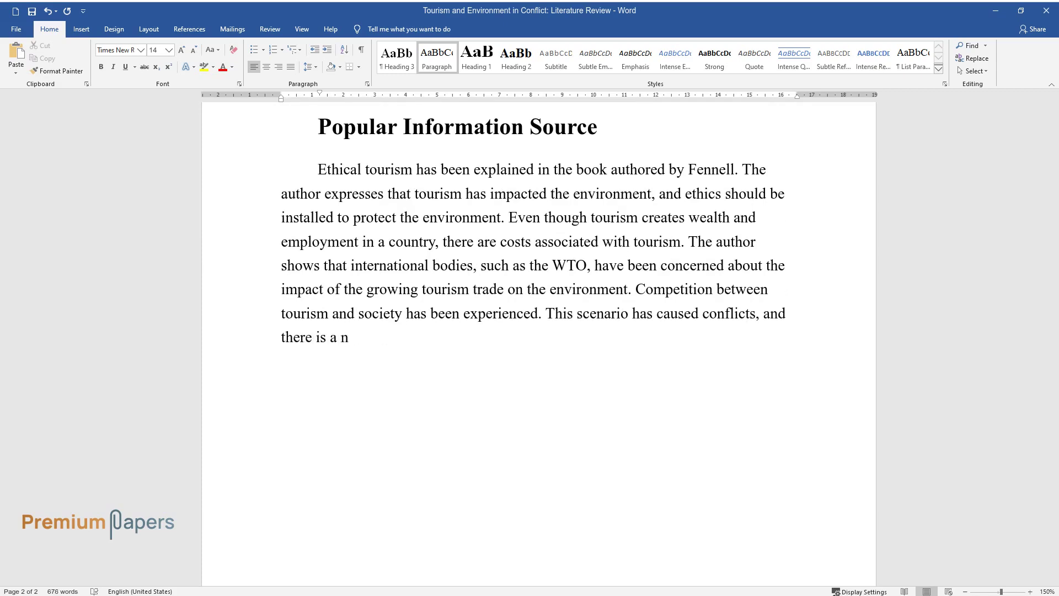
{"action": "type", "text": "e is a need to develop strategies to resolve the c"}
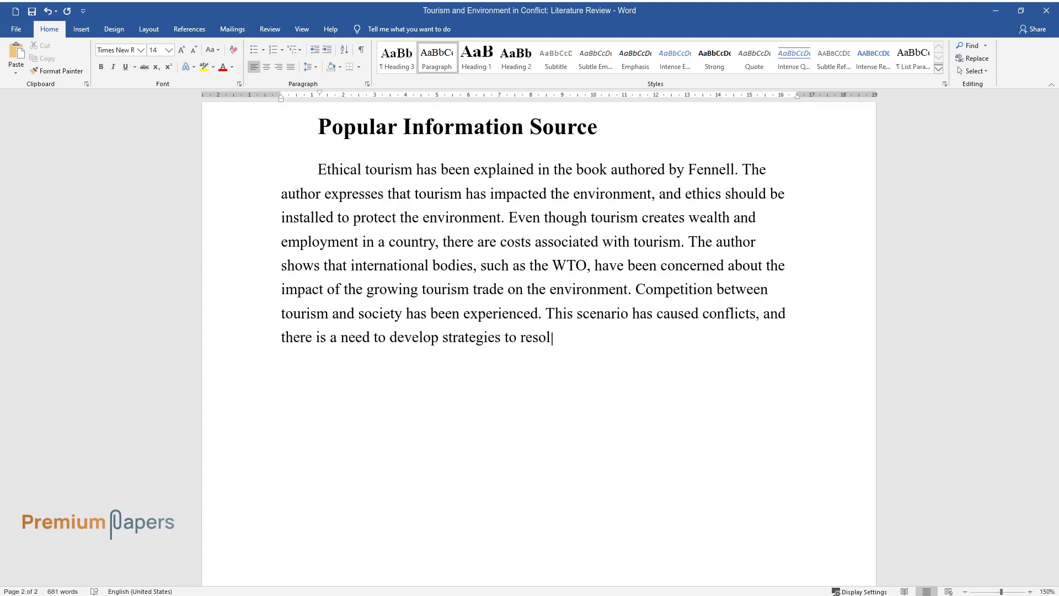
{"action": "type", "text": "onflict."}
{"action": "key", "text": "Return"}
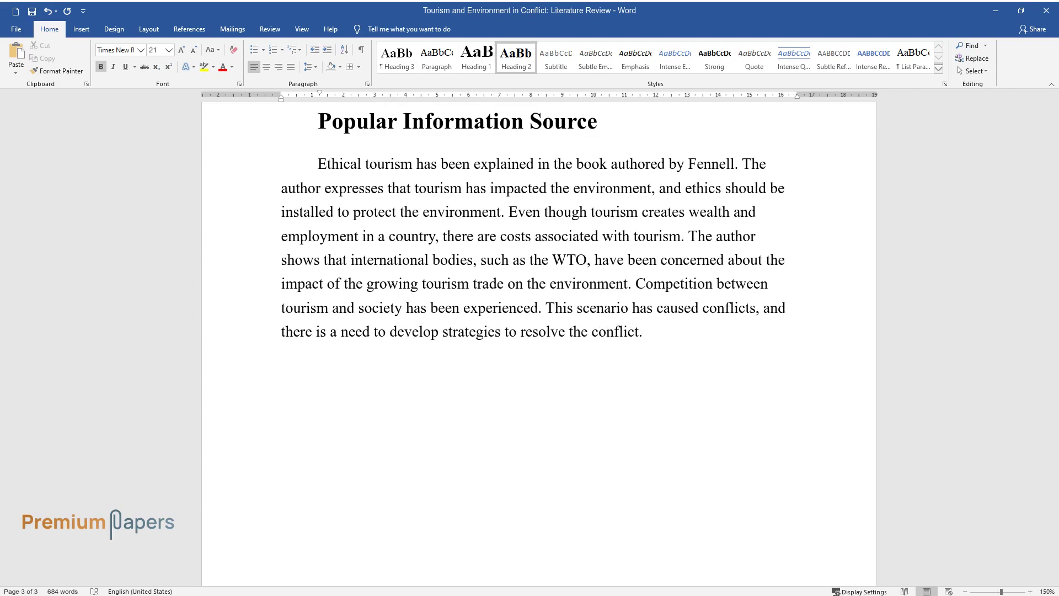
{"action": "type", "text": "Conclusion"}
Add the 'Conclusion' heading and start its paragraph with 'It is evident that there'
{"action": "key", "text": "Return"}
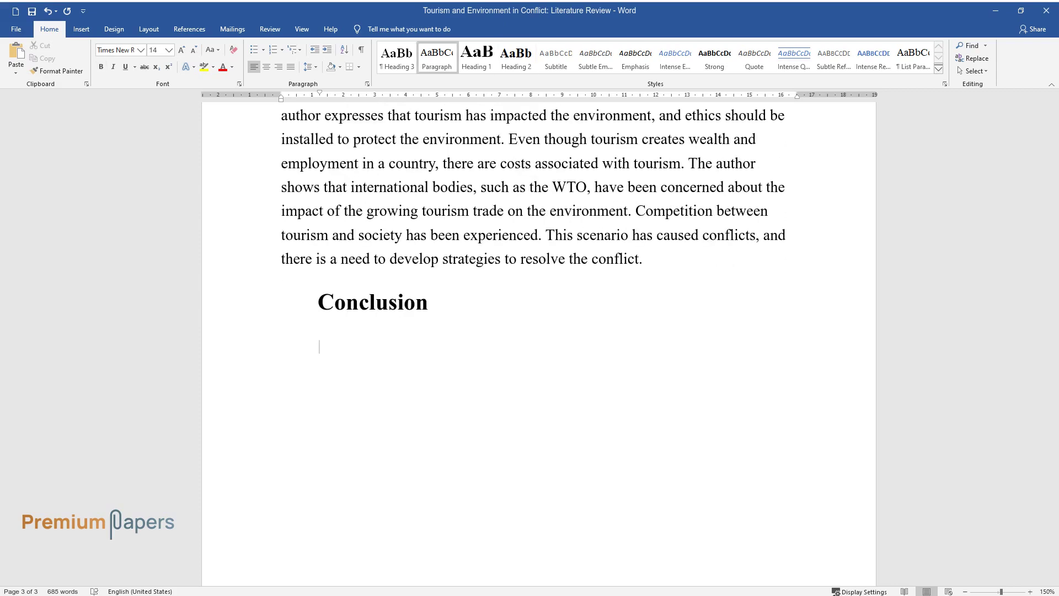
{"action": "type", "text": "It is evident that there"}
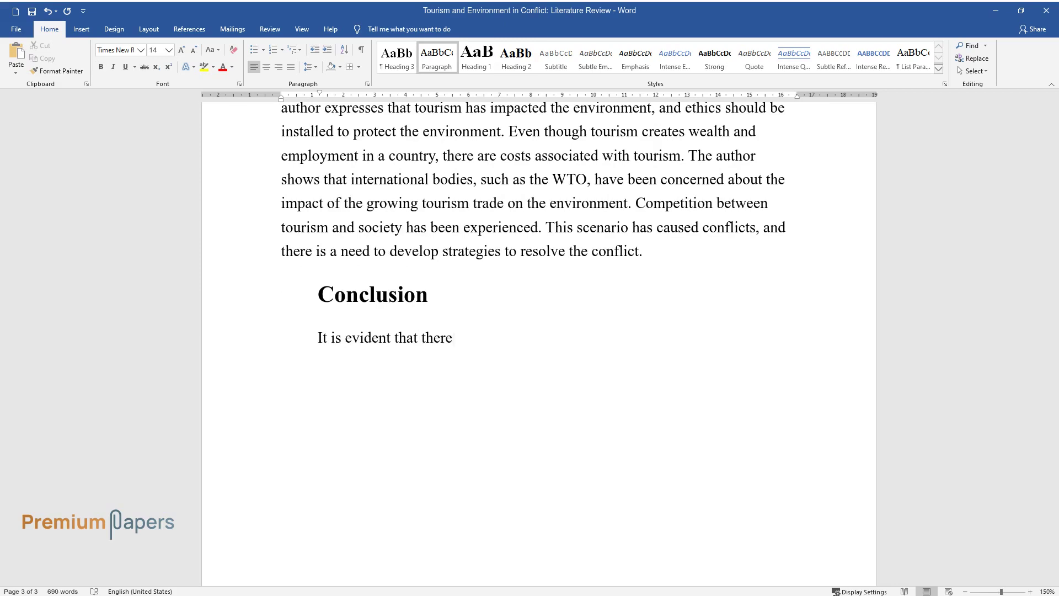
{"action": "type", "text": " is an intense conflict between the"}
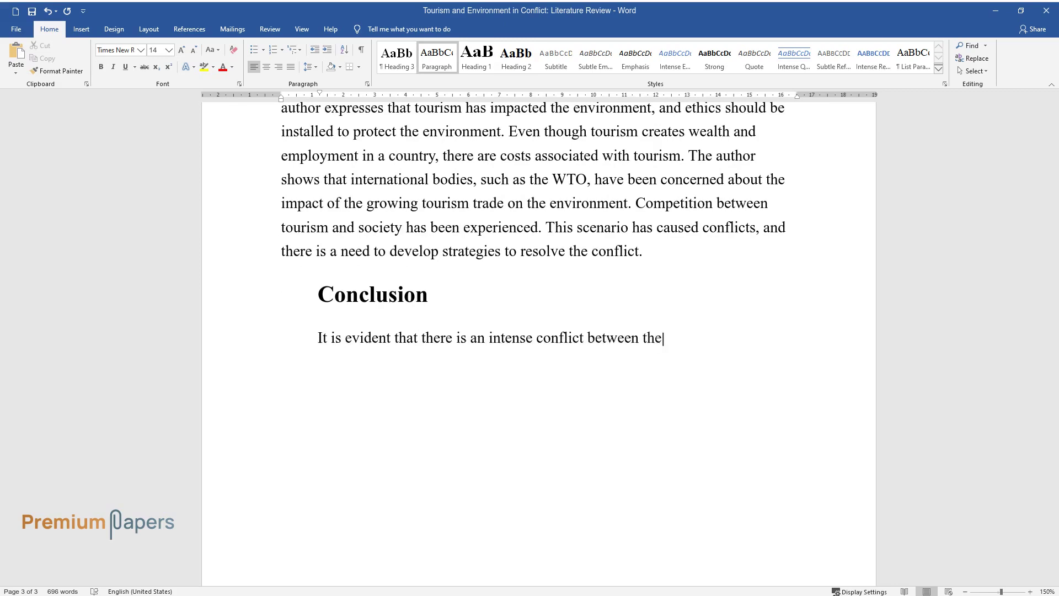
{"action": "type", "text": " environment and the growth of tou"}
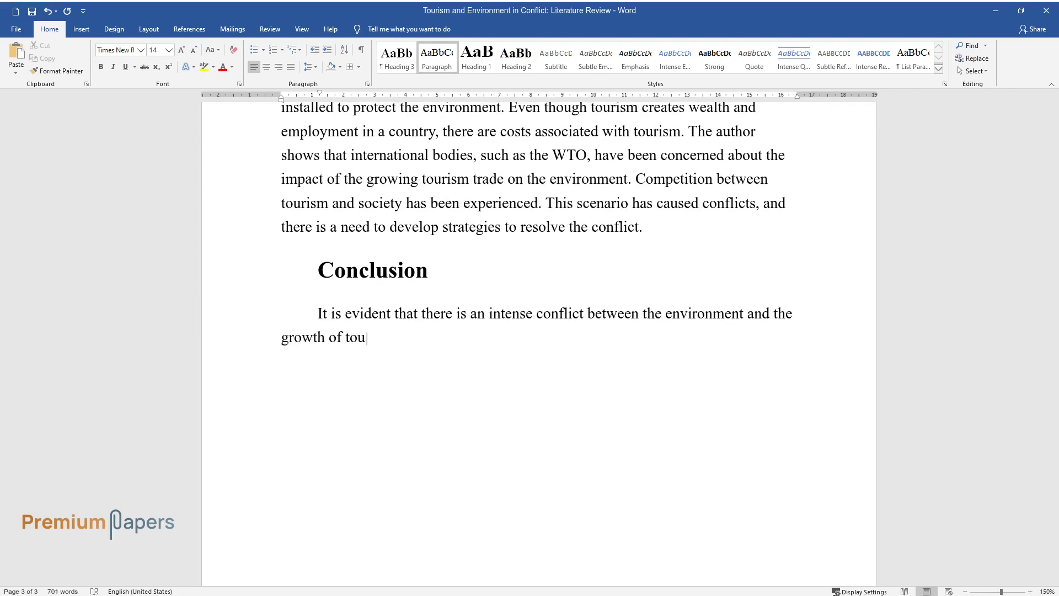
{"action": "type", "text": "rism. The article analyses show th"}
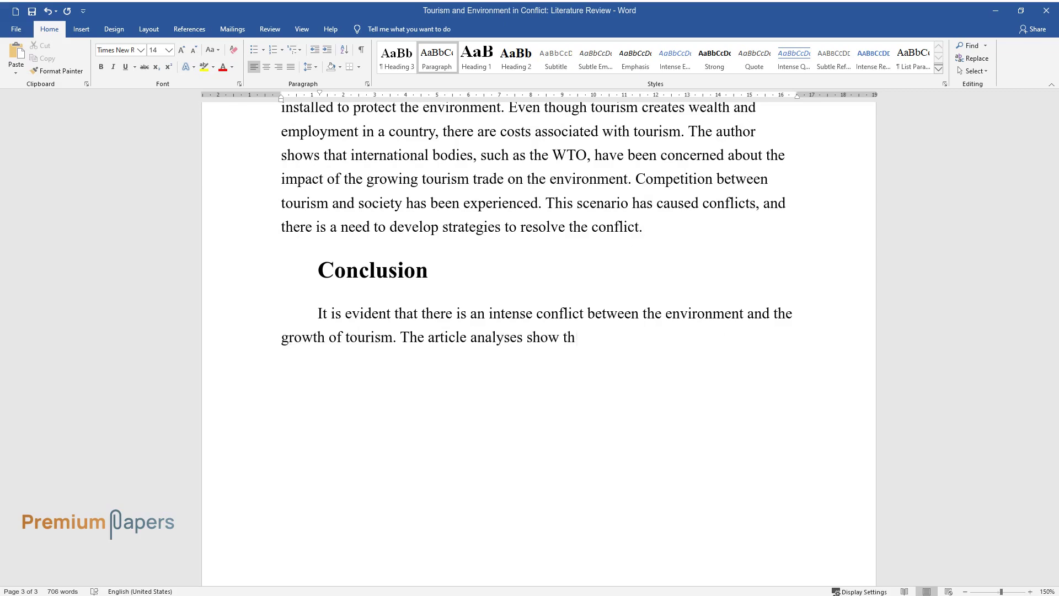
{"action": "type", "text": "at the demand for tourism has incr"}
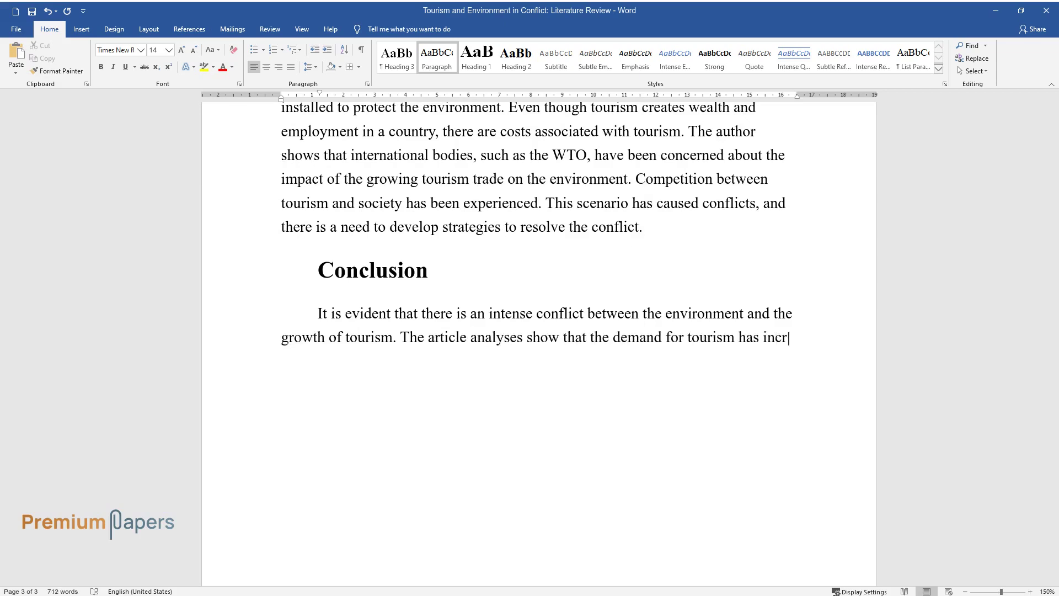
{"action": "type", "text": "eased in the recent past. The incre"}
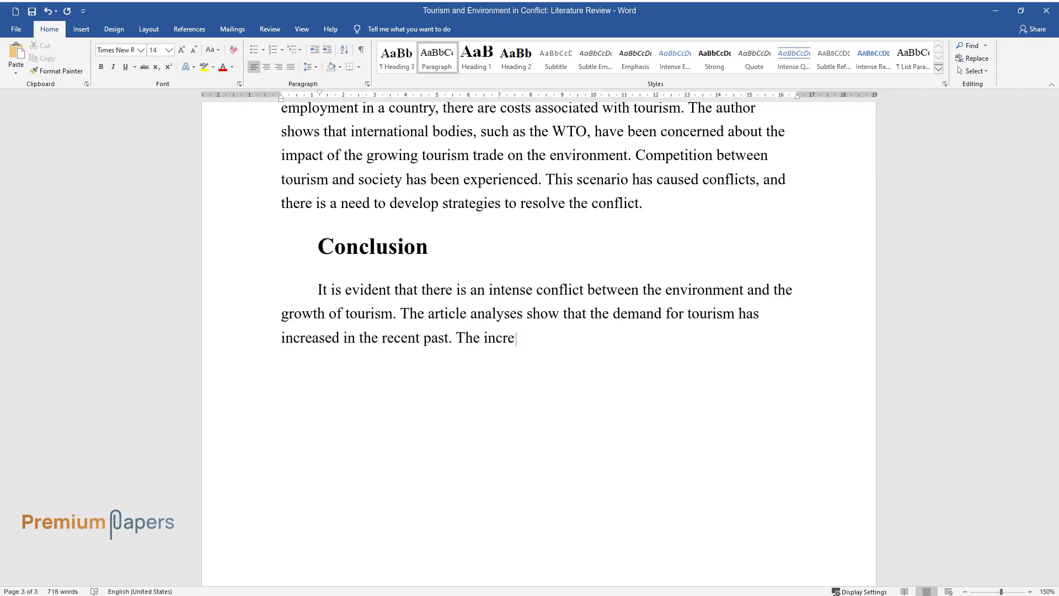
{"action": "type", "text": "asing demand has created wealth and"}
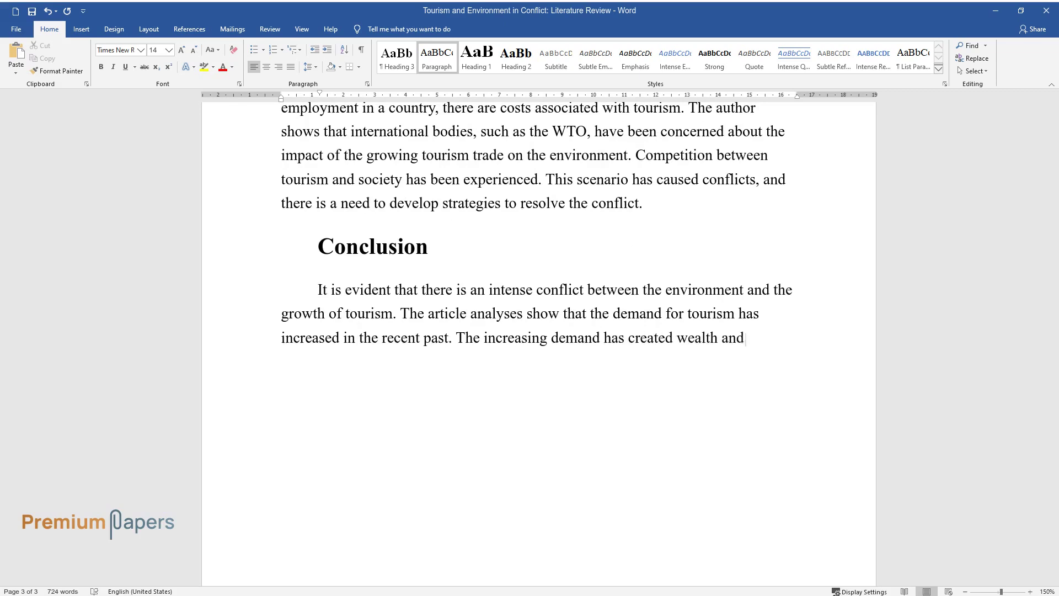
{"action": "type", "text": " employment in countries with tour"}
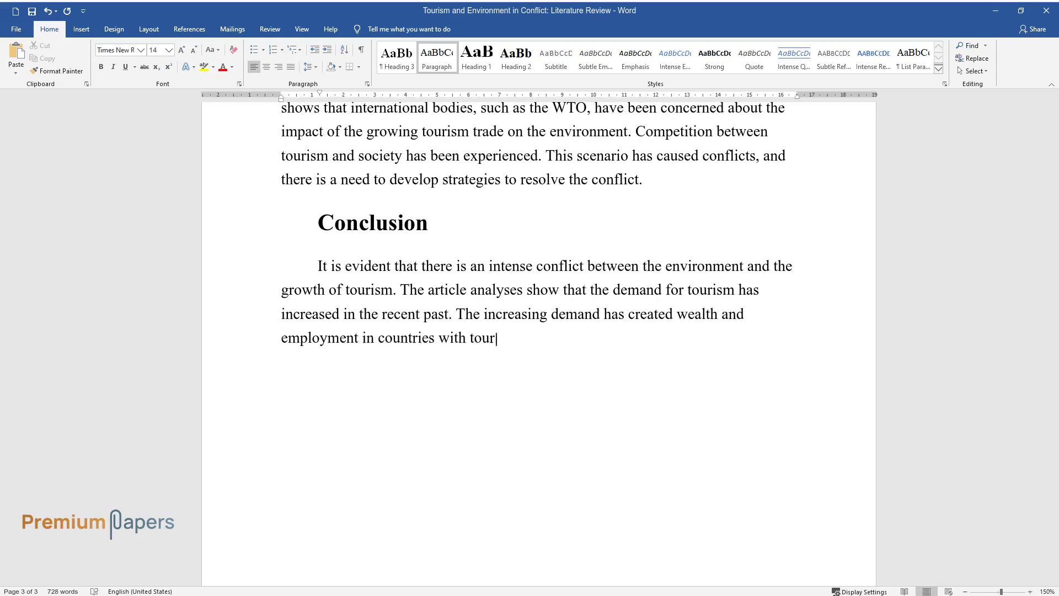
{"action": "type", "text": "ism attraction sites. However, the "}
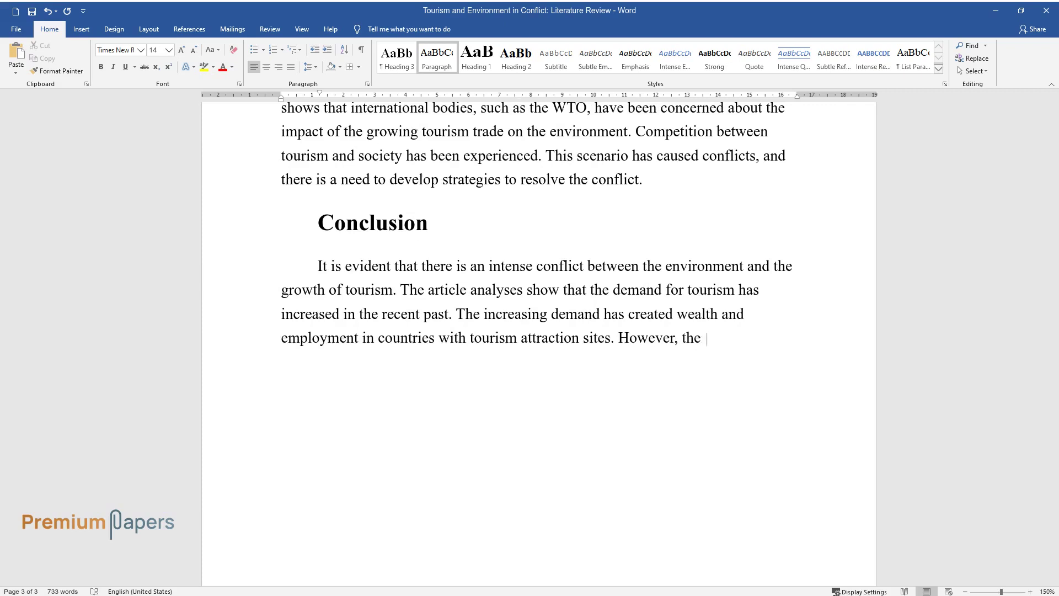
{"action": "type", "text": "rapid growth in tourism has affect"}
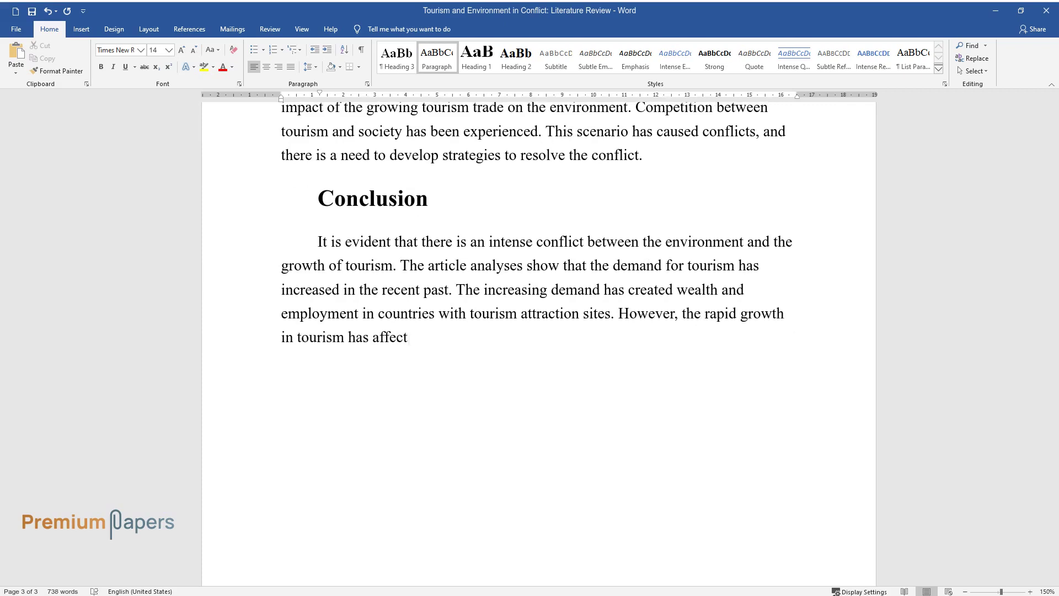
{"action": "type", "text": "ed the natural and man-made ecosyst"}
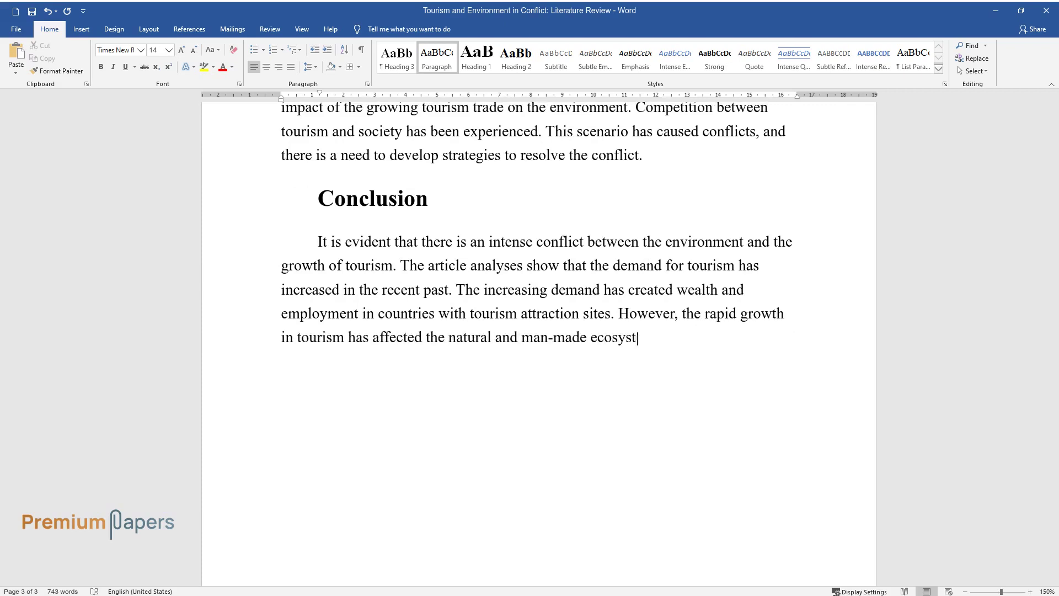
{"action": "type", "text": "ems negatively. The"}
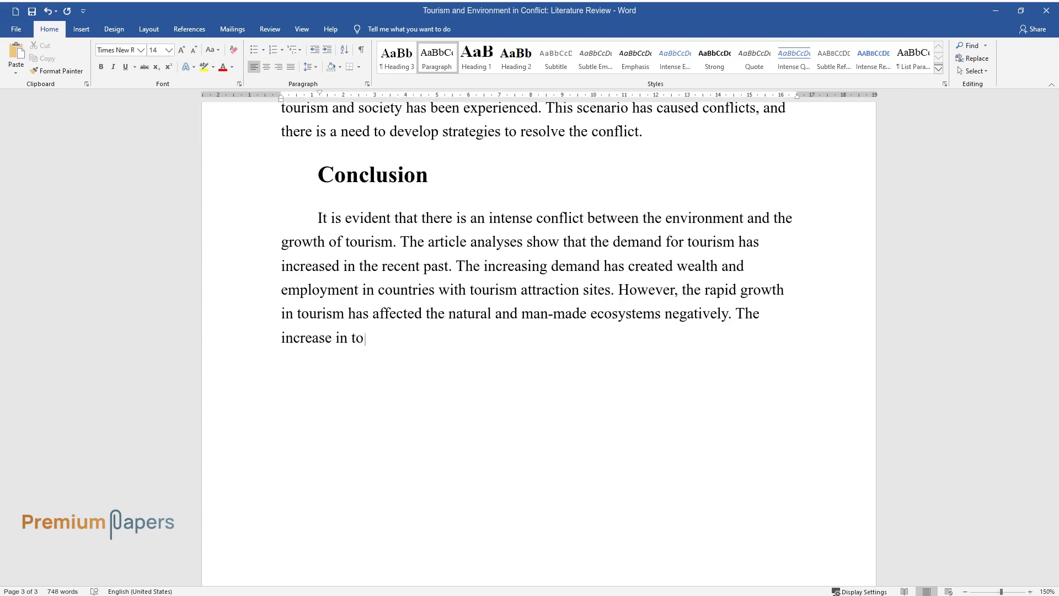
{"action": "type", "text": " increase in tourism has caused the destruction of"}
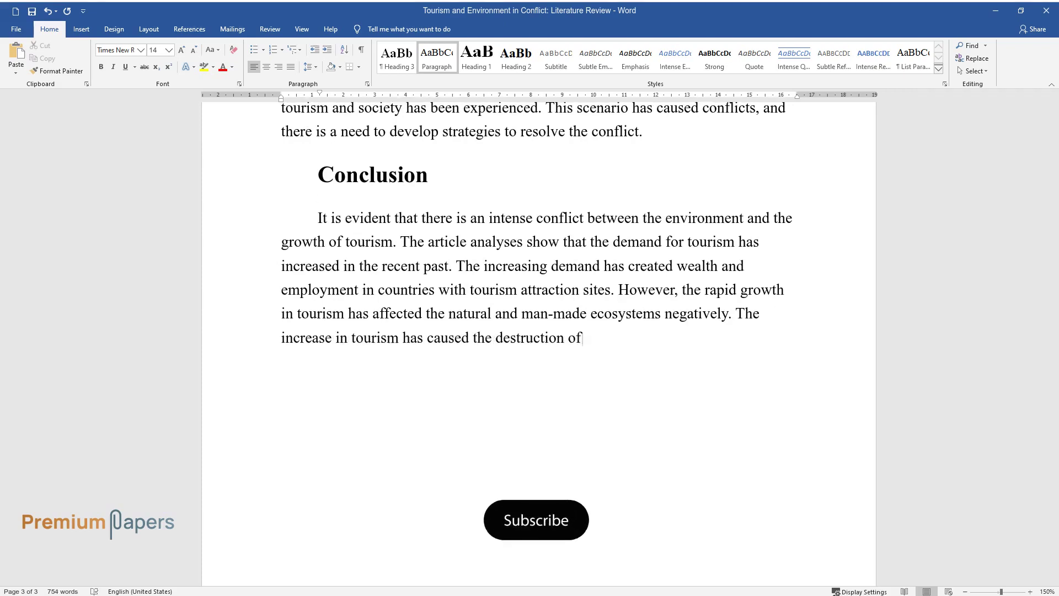
{"action": "type", "text": " natural scenes to expand the indu"}
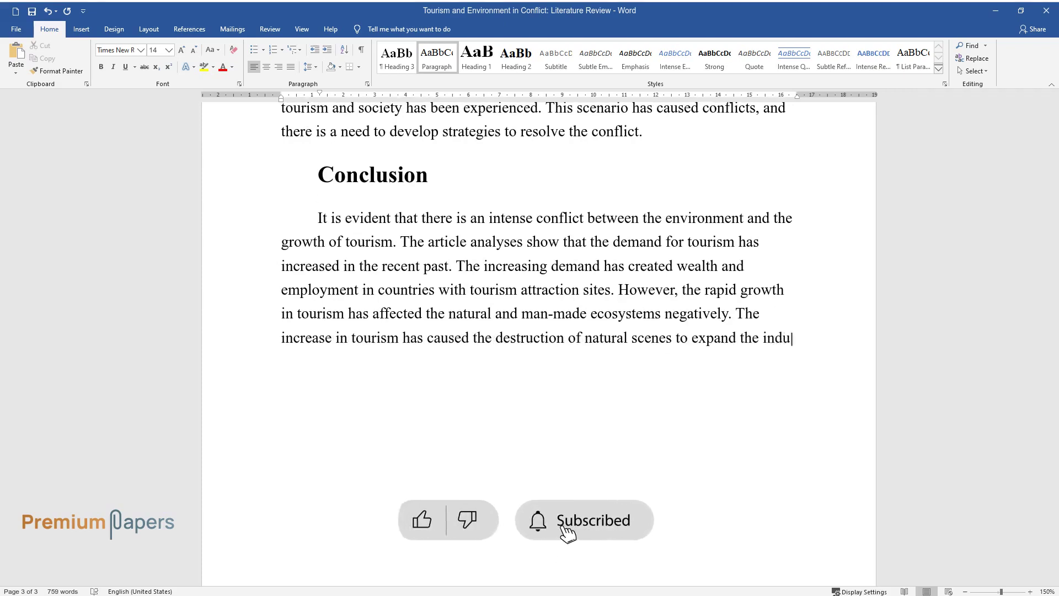
{"action": "type", "text": "stry. Various environmental groups"}
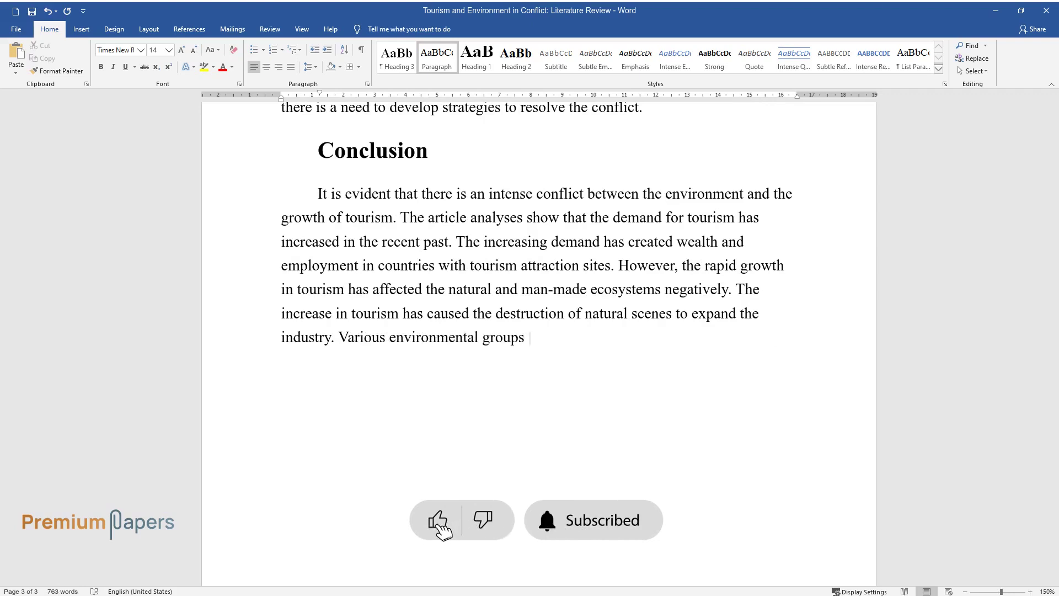
{"action": "type", "text": " and activist organizations have ca"}
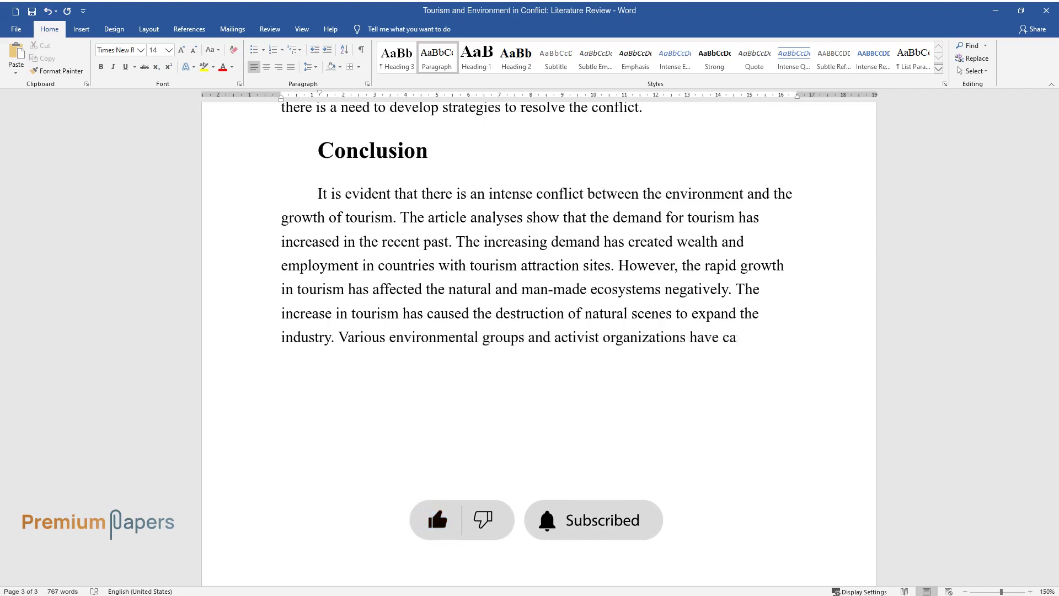
{"action": "type", "text": "mpaigned against the expansion of t"}
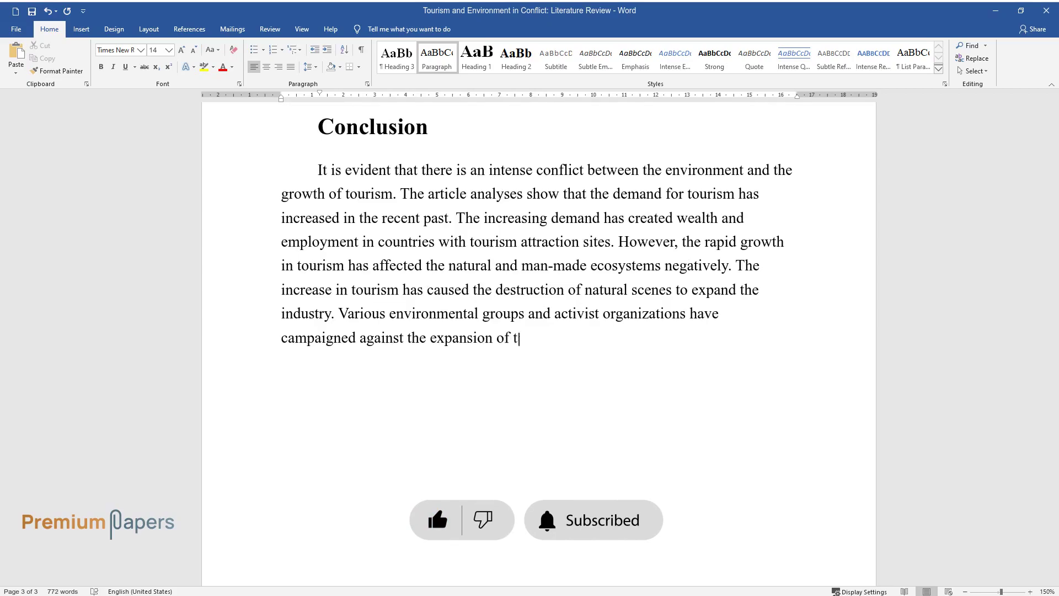